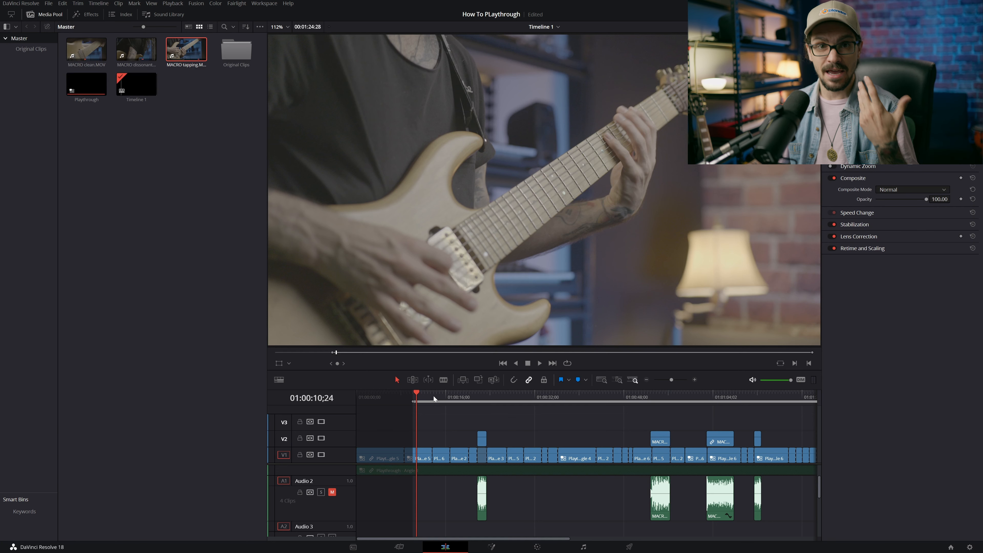
# Select the V1 clip at 01:00:24;24 in the timeline and bring it up on the Color page
pyautogui.moveTo(432, 396); pyautogui.dragTo(460, 395)
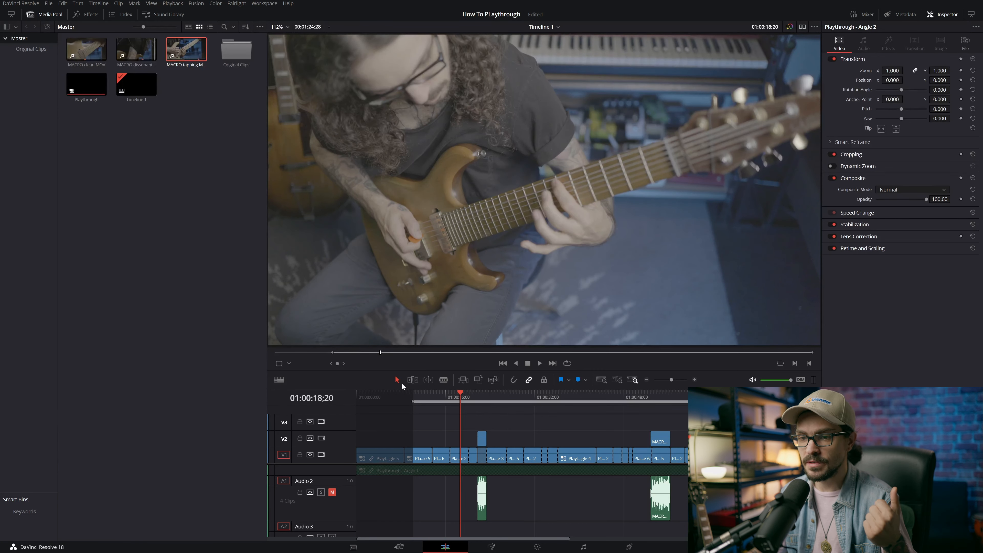
pyautogui.moveTo(456, 395); pyautogui.dragTo(483, 388)
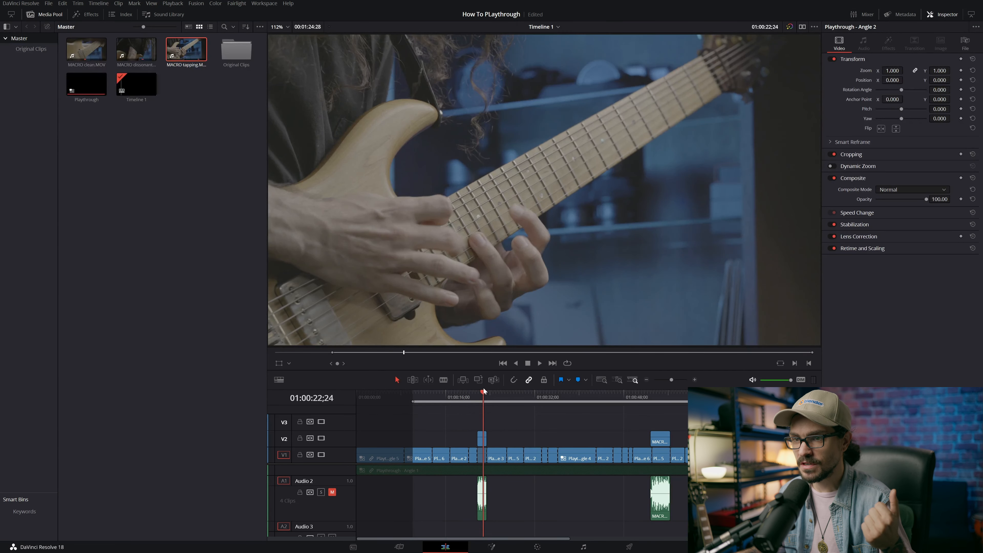
pyautogui.moveTo(483, 387); pyautogui.dragTo(501, 389)
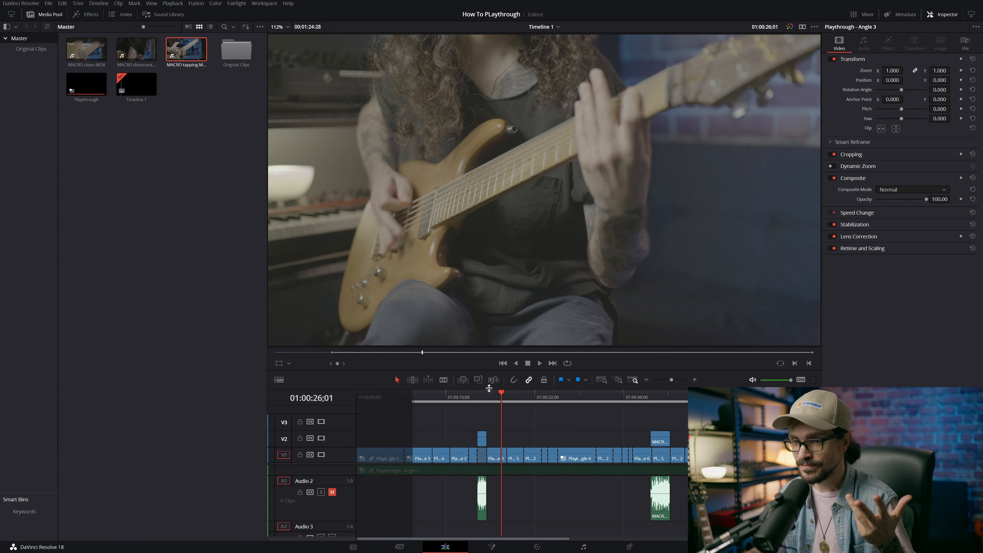
pyautogui.click(497, 458)
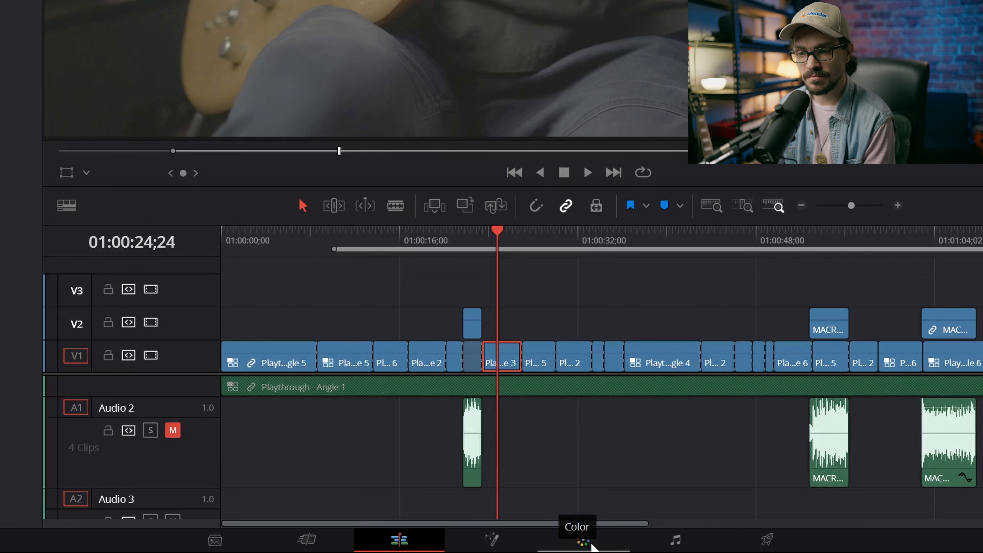
pyautogui.click(582, 539)
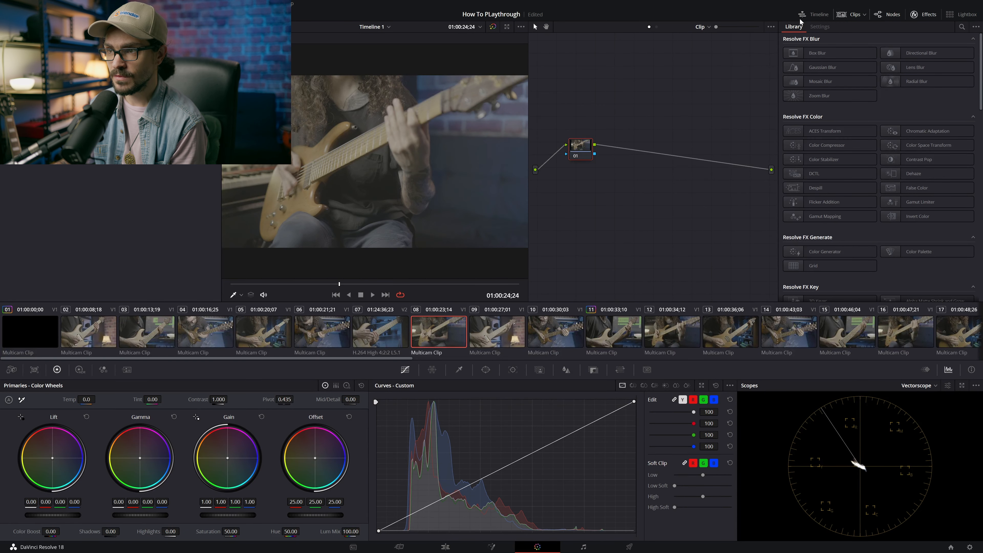
pyautogui.click(854, 14)
pyautogui.click(853, 14)
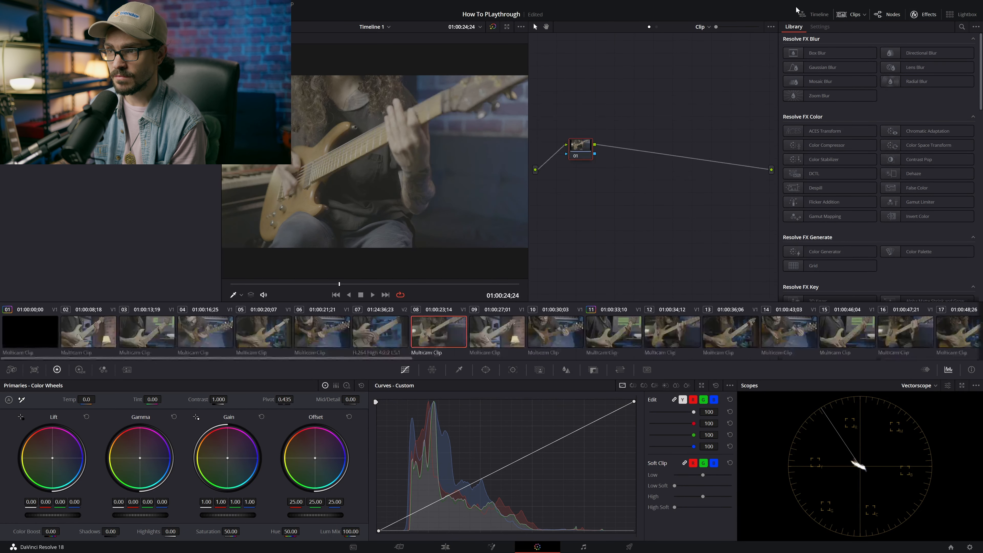
pyautogui.click(817, 16)
pyautogui.click(817, 16)
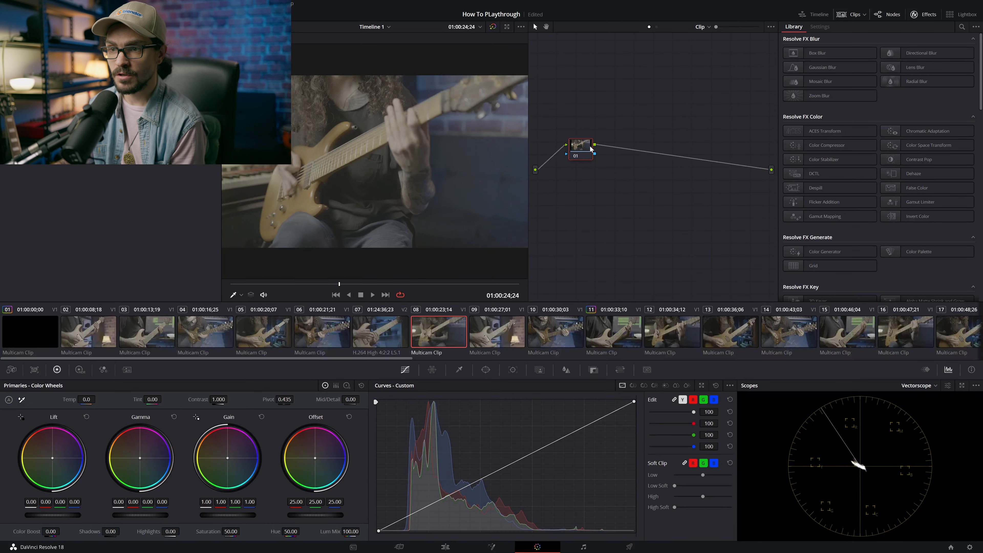
# Reposition the clip's first node and add two serial nodes after it in the node graph
pyautogui.moveTo(580, 145); pyautogui.dragTo(572, 151)
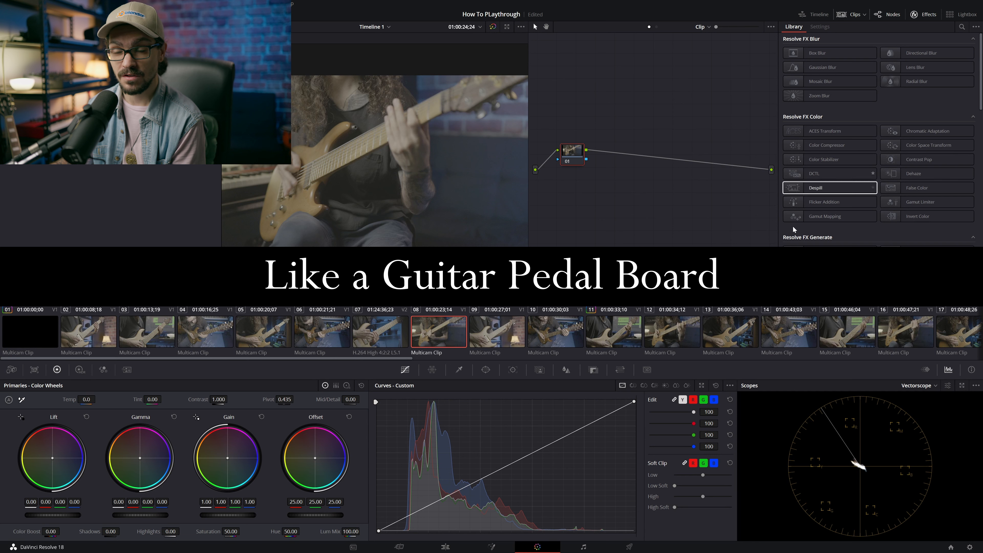
pyautogui.hotkey('alt', 's')
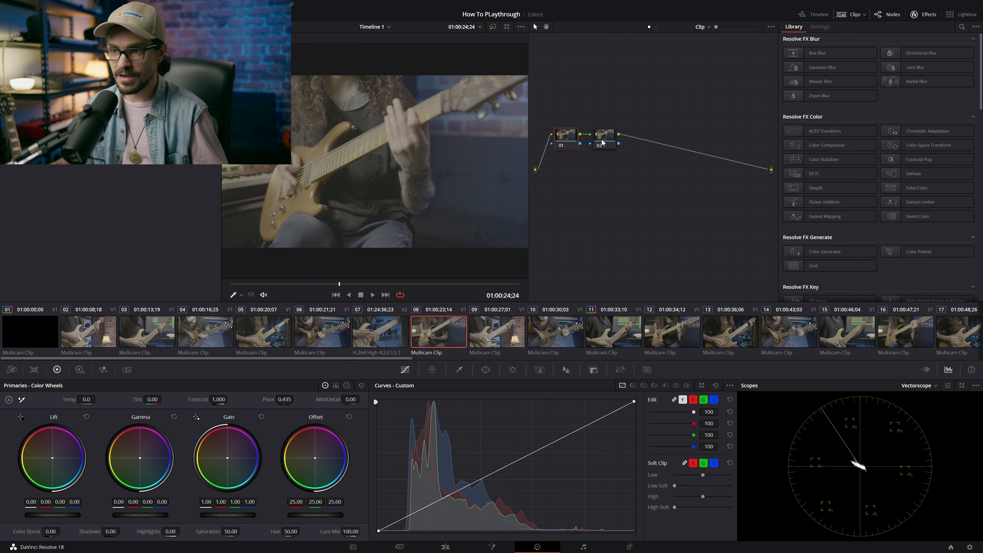
pyautogui.hotkey('alt', 's')
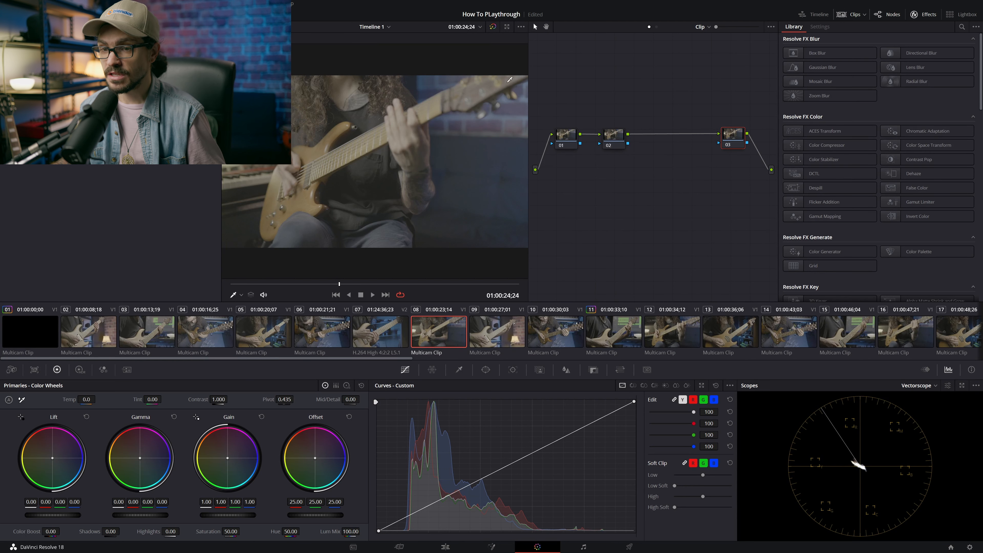
# Check the vectorscope's display options for the Show Skin Tone Indicator setting
pyautogui.click(313, 339)
pyautogui.click(263, 332)
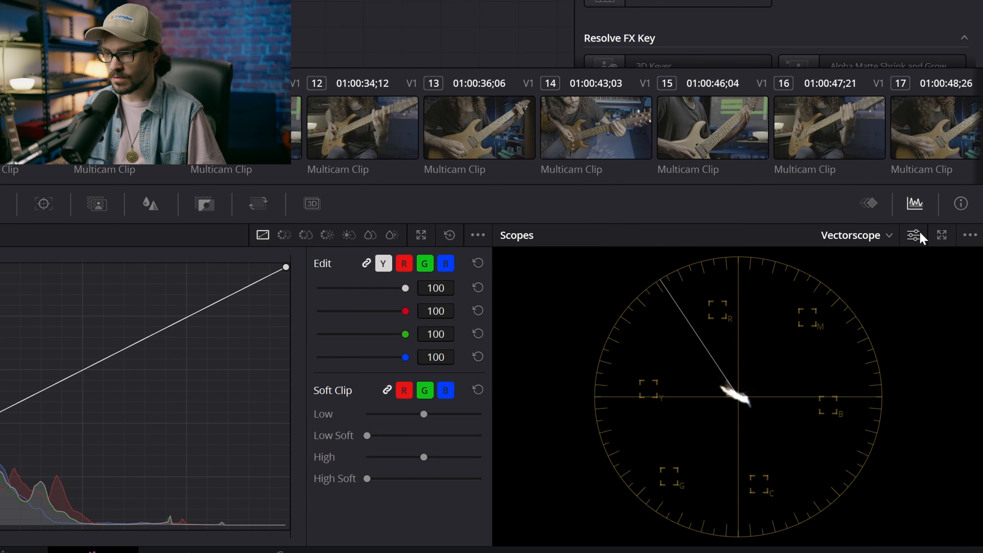
pyautogui.click(947, 385)
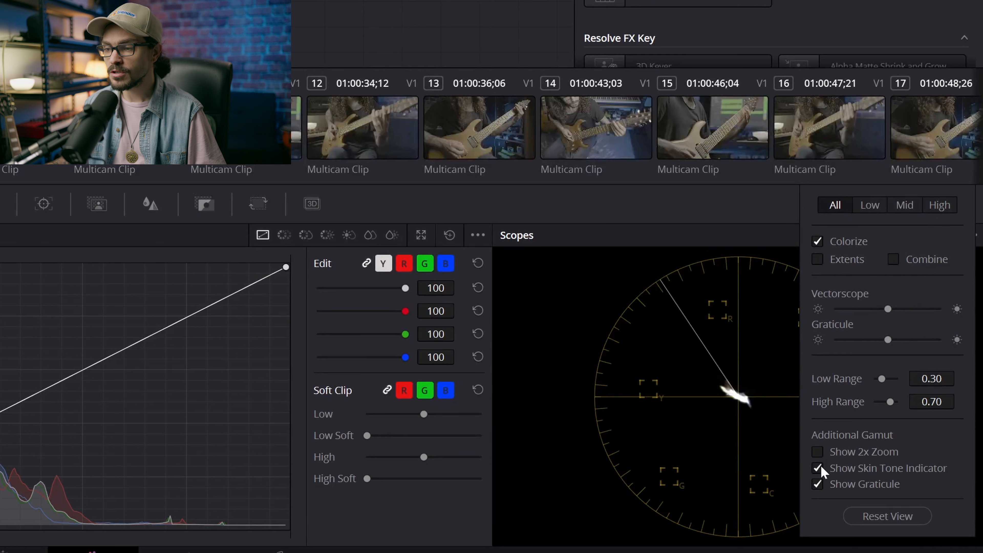
pyautogui.click(585, 396)
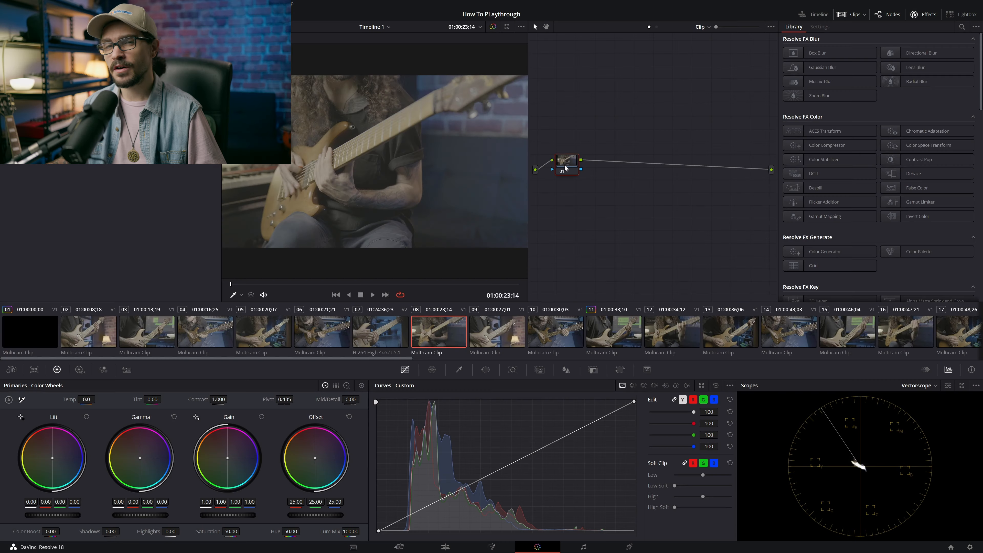
# Set the project's color science to DaVinci YRGB Color Managed and disable automatic color management
pyautogui.moveTo(565, 167); pyautogui.dragTo(567, 151)
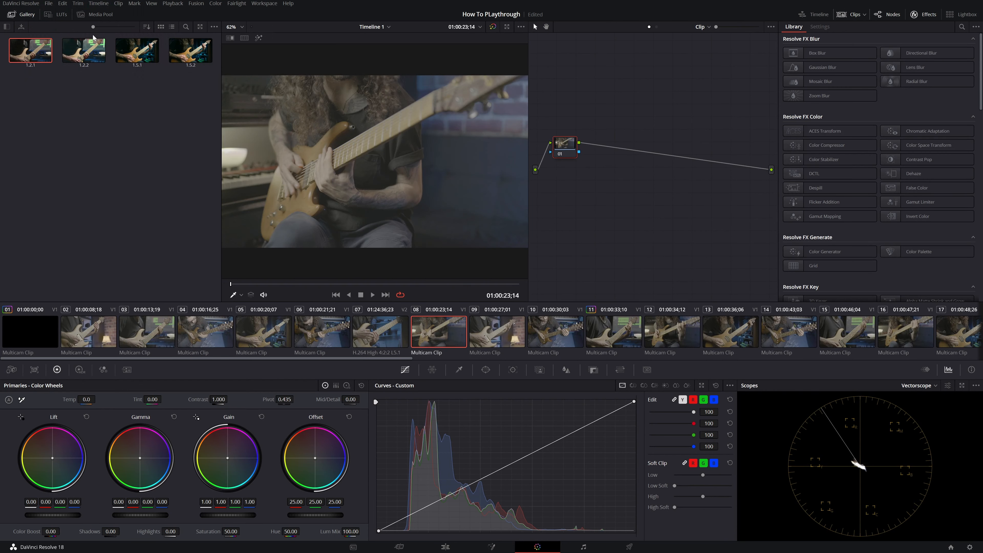
pyautogui.click(49, 4)
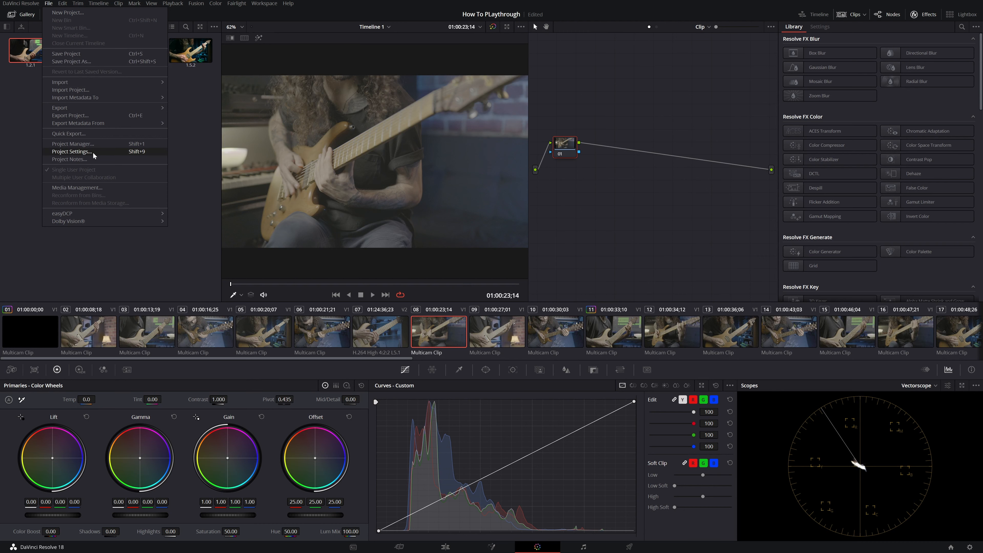
pyautogui.click(101, 152)
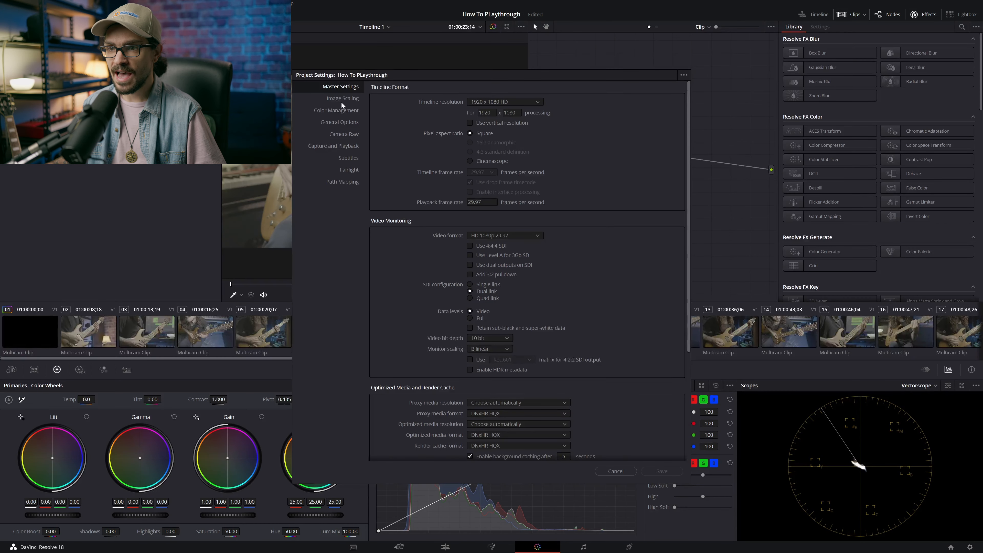
pyautogui.click(341, 99)
pyautogui.click(335, 111)
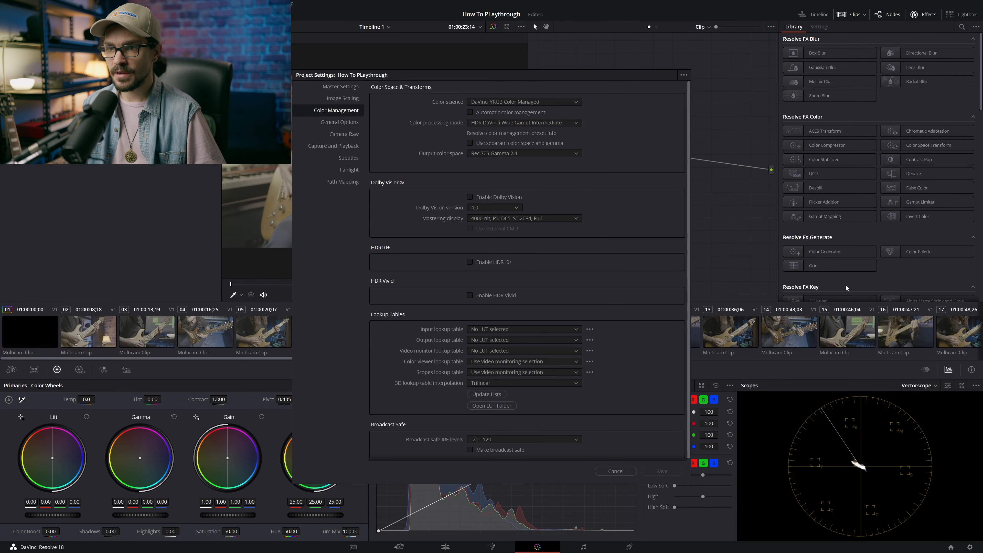
pyautogui.click(481, 102)
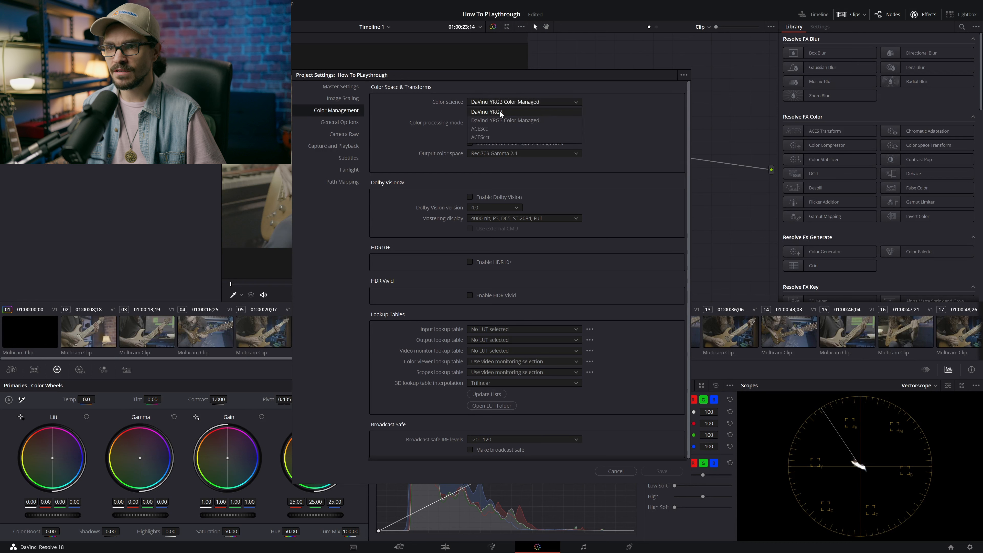
pyautogui.click(501, 112)
pyautogui.click(517, 103)
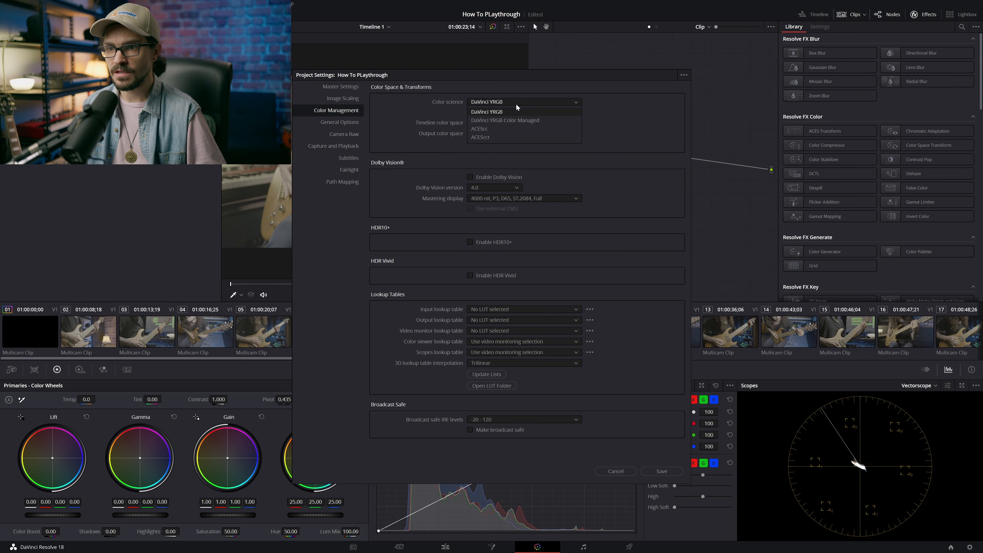
pyautogui.click(522, 120)
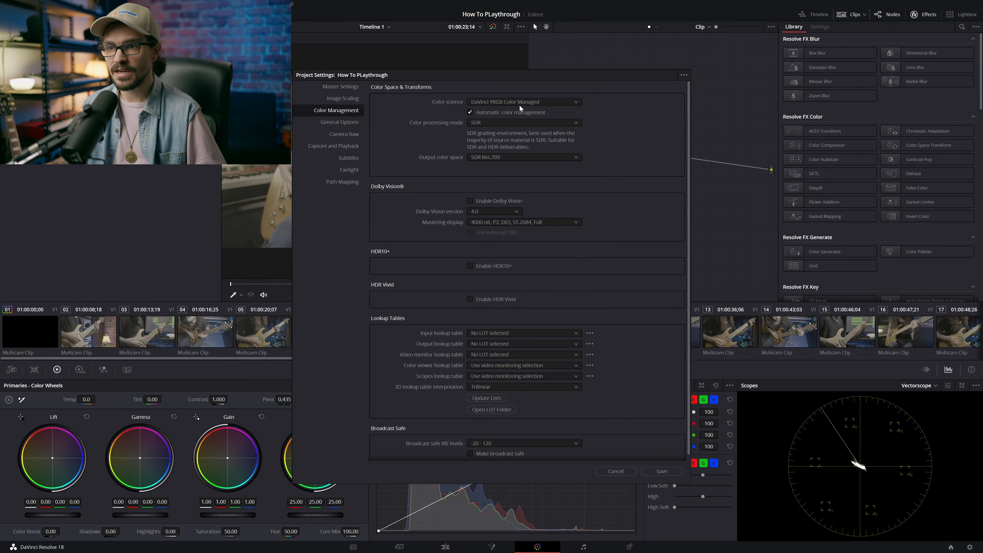
pyautogui.click(469, 113)
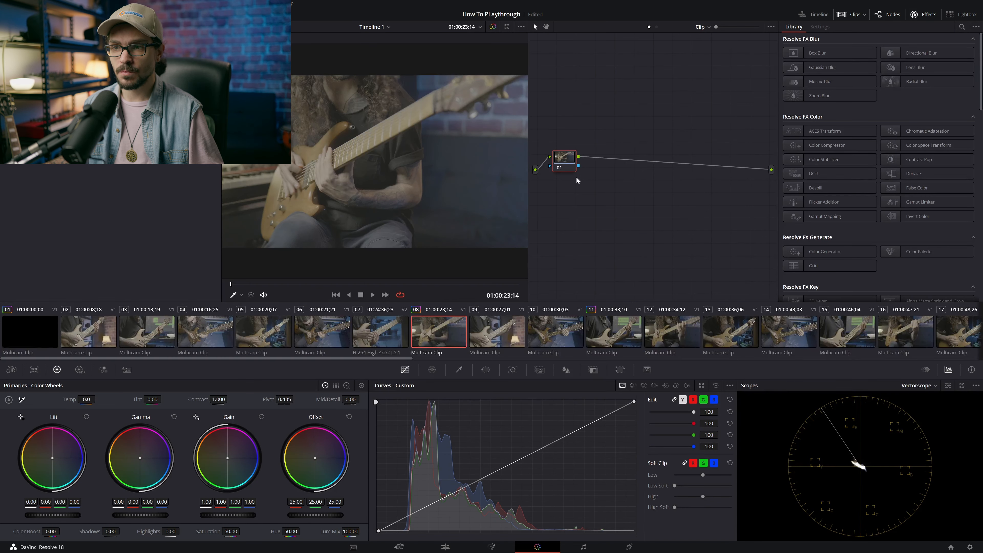
# Add a serial node after node 01 and label it OUTPUT
pyautogui.rightClick(561, 157)
pyautogui.moveTo(599, 194)
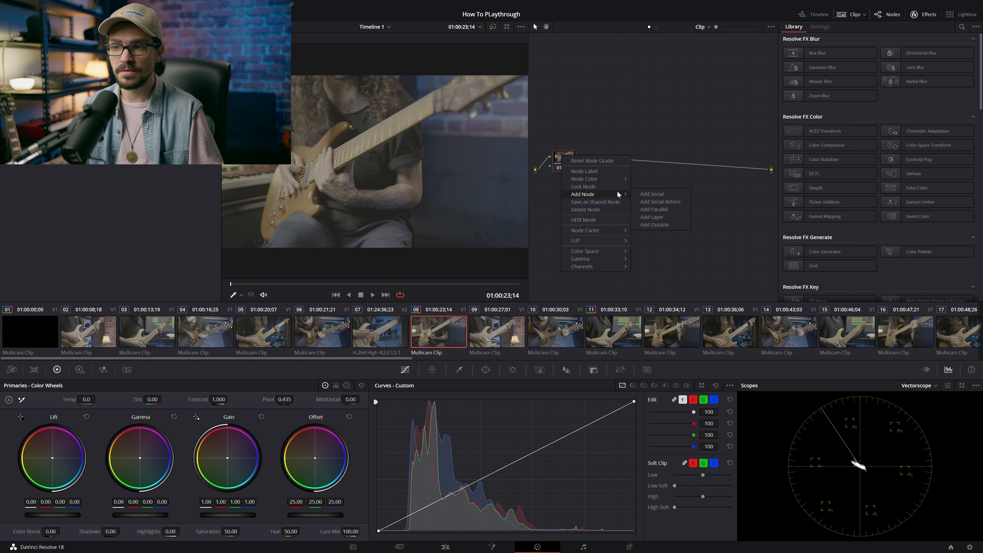
pyautogui.click(650, 194)
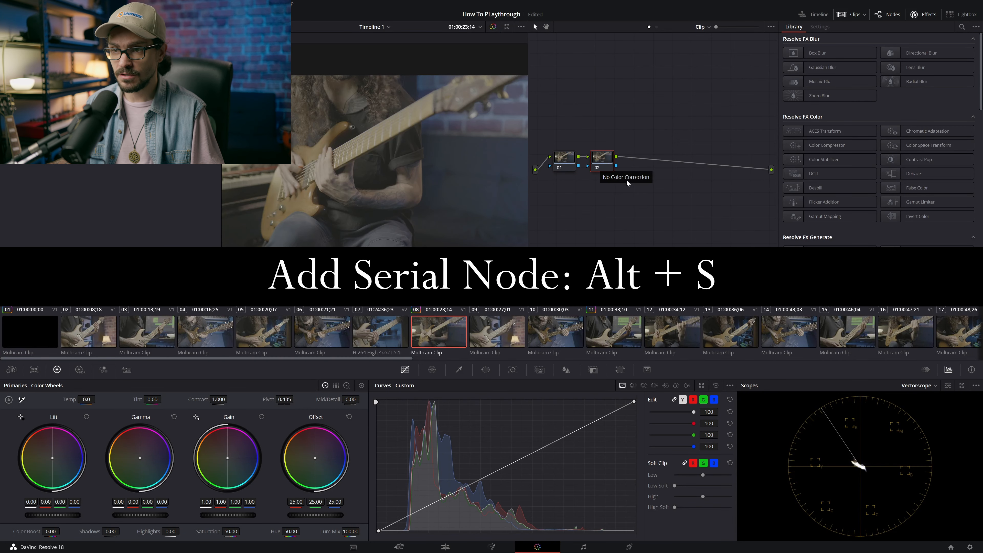
pyautogui.moveTo(599, 168); pyautogui.dragTo(607, 164)
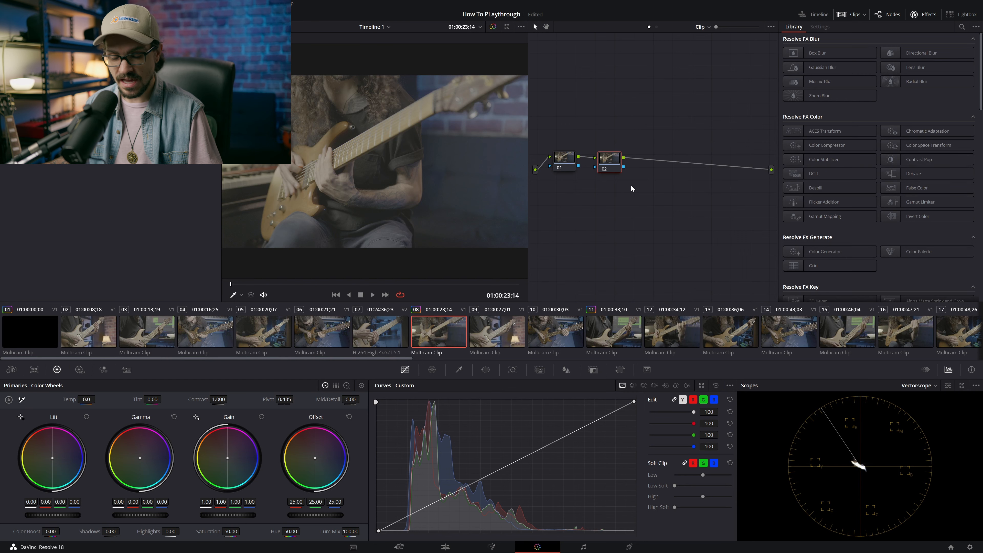
pyautogui.write('OUTP')
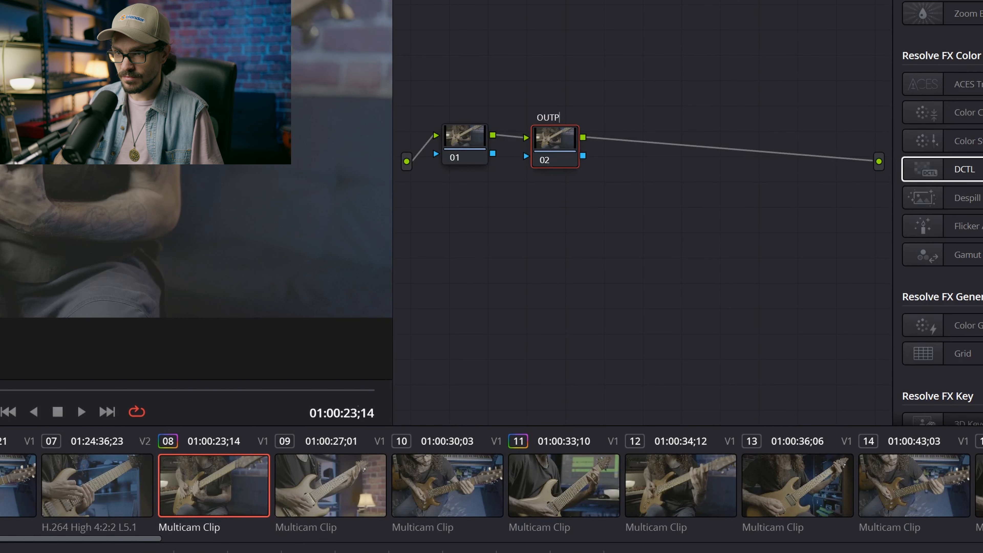
pyautogui.write('UT')
pyautogui.press('Return')
# Label the first node in the graph "input"
pyautogui.hotkey('shift', ';')
pyautogui.press('F2')
pyautogui.write('input')
pyautogui.press('Return')
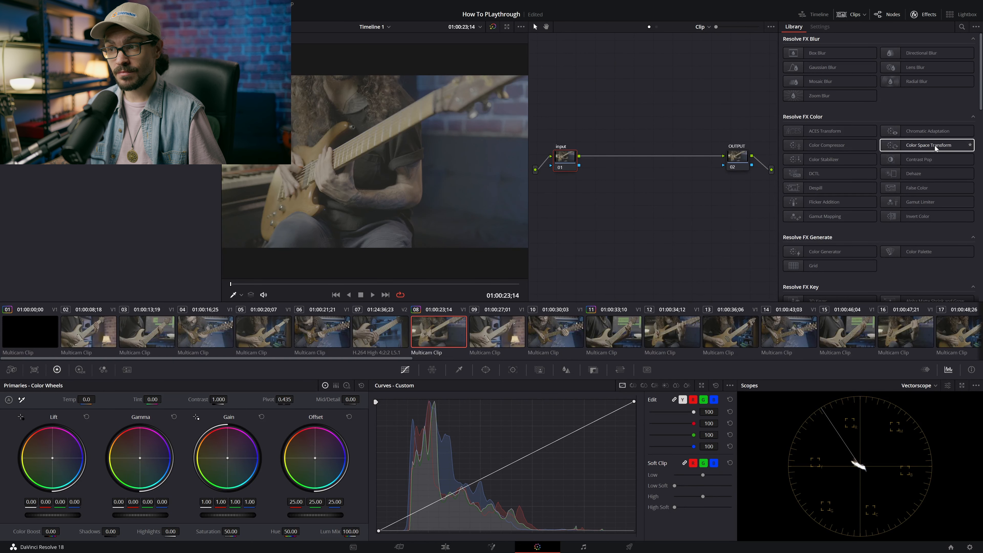
# Apply a Color Space Transform effect to the input node and set its input color space to Panasonic V-Gamut
pyautogui.click(926, 148)
pyautogui.moveTo(936, 145); pyautogui.dragTo(564, 159)
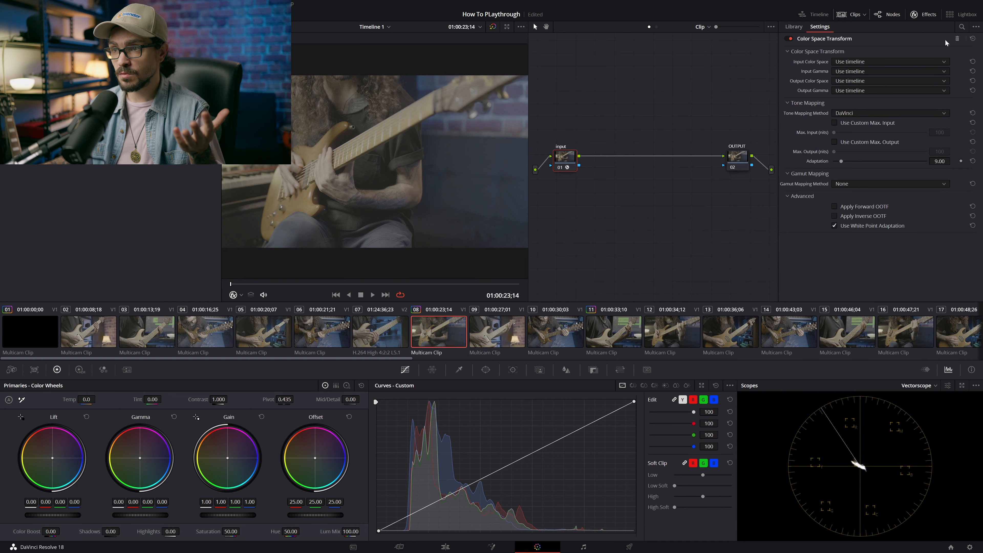
pyautogui.click(849, 64)
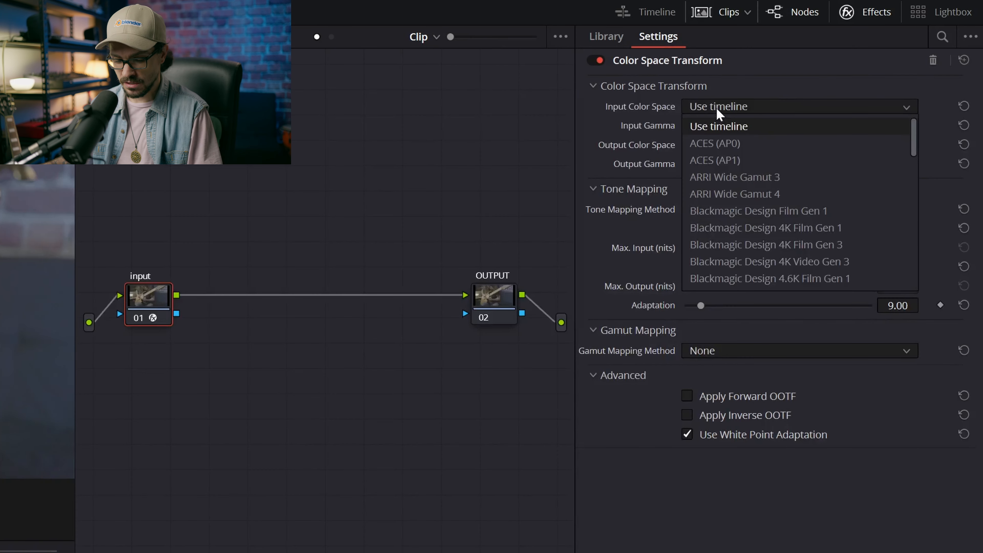
pyautogui.press('p')
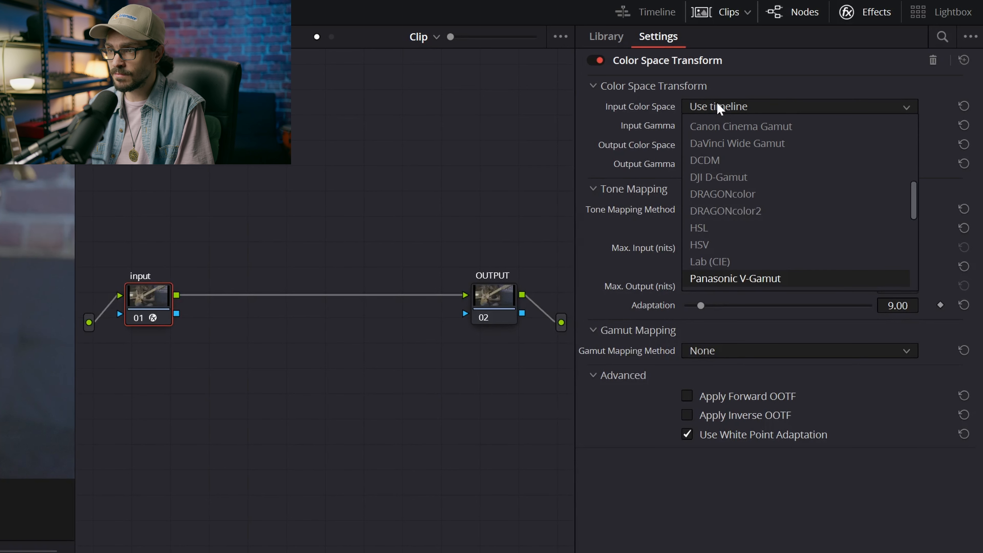
pyautogui.press('Return')
# Set the input gamma of the input node's Color Space Transform to Panasonic V-Log
pyautogui.click(733, 126)
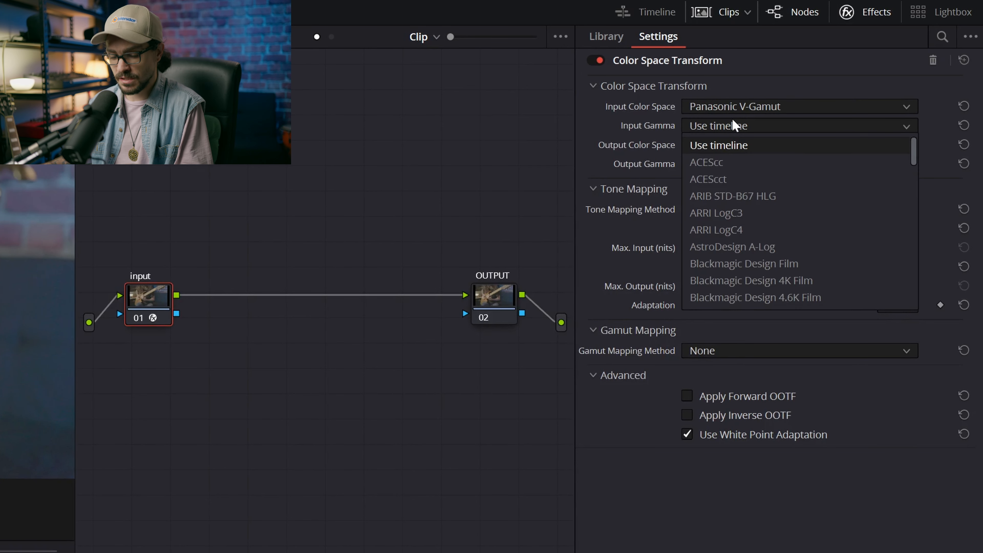
pyautogui.press('p')
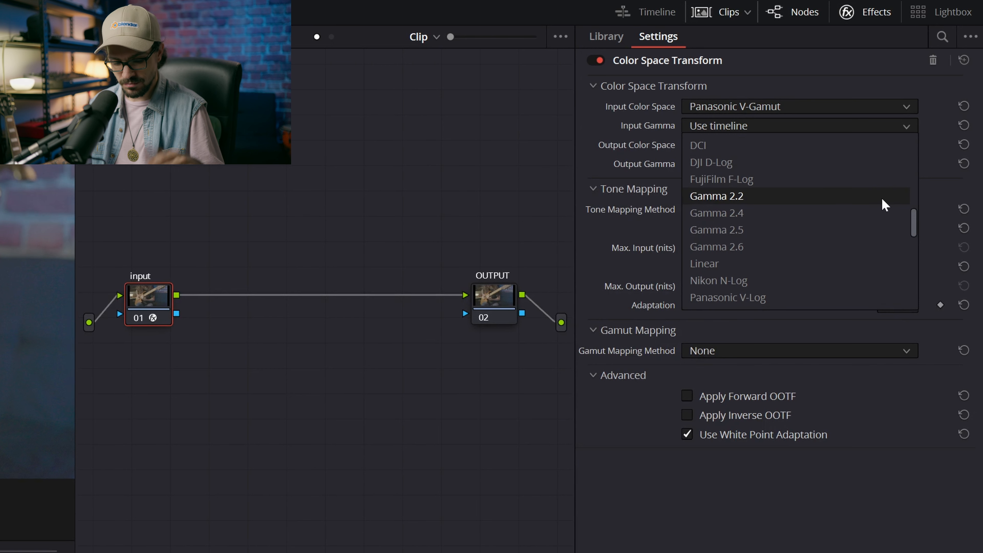
pyautogui.scroll(5, 792, 155)
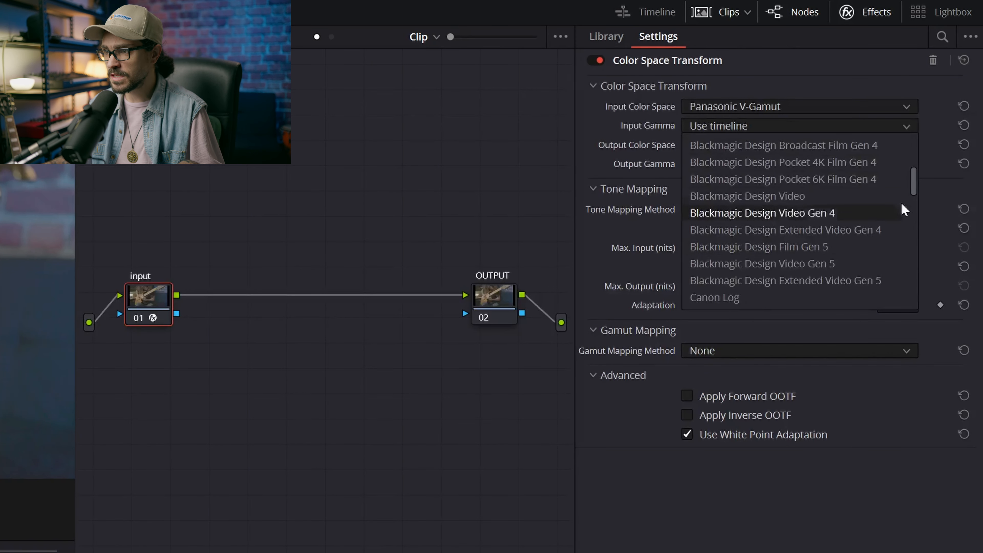
pyautogui.moveTo(913, 180); pyautogui.dragTo(914, 199)
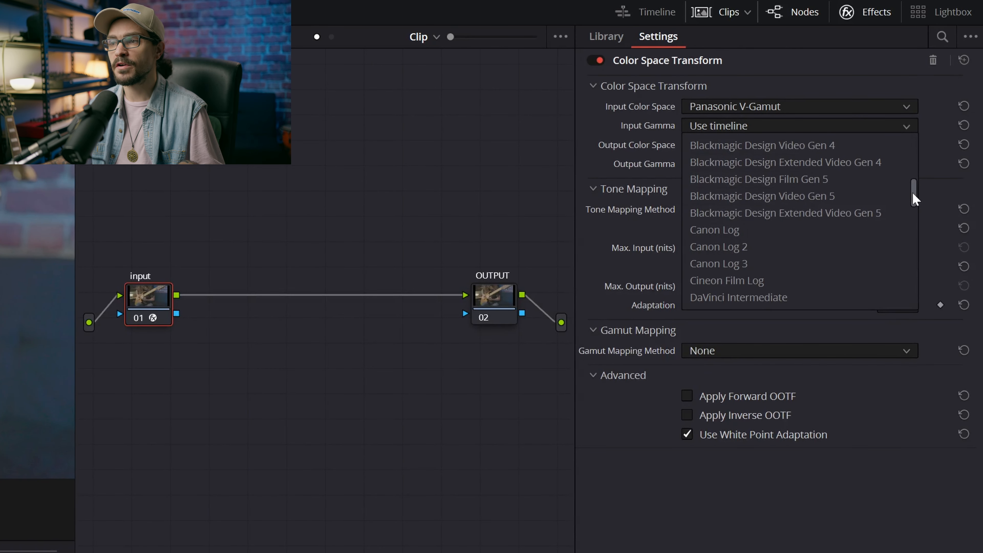
pyautogui.moveTo(915, 185); pyautogui.dragTo(901, 274)
pyautogui.scroll(4, 768, 217)
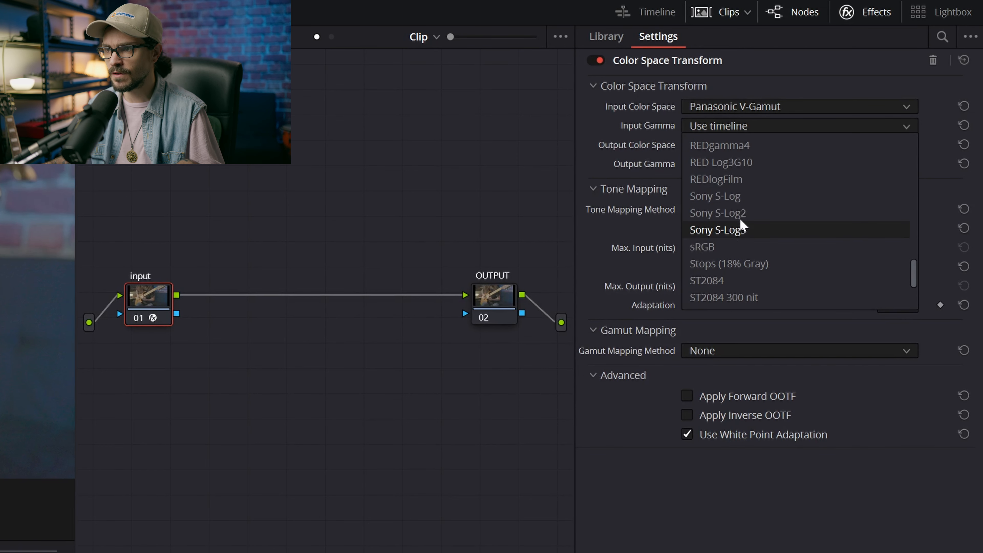
pyautogui.scroll(3, 832, 218)
pyautogui.click(851, 96)
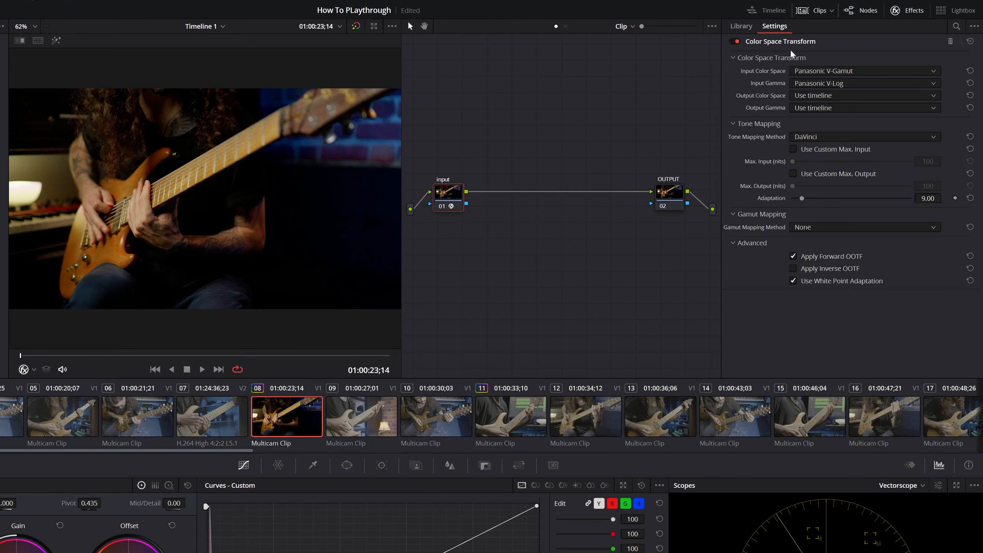
# Set the input node's transform to output DaVinci Wide Gamut color space and DaVinci Intermediate gamma
pyautogui.click(835, 95)
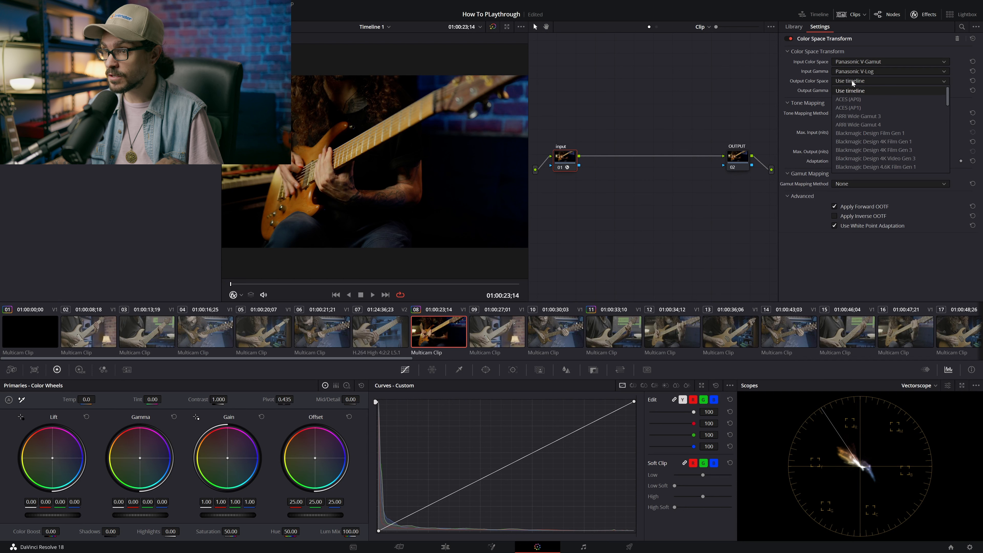
pyautogui.scroll(-3, 938, 115)
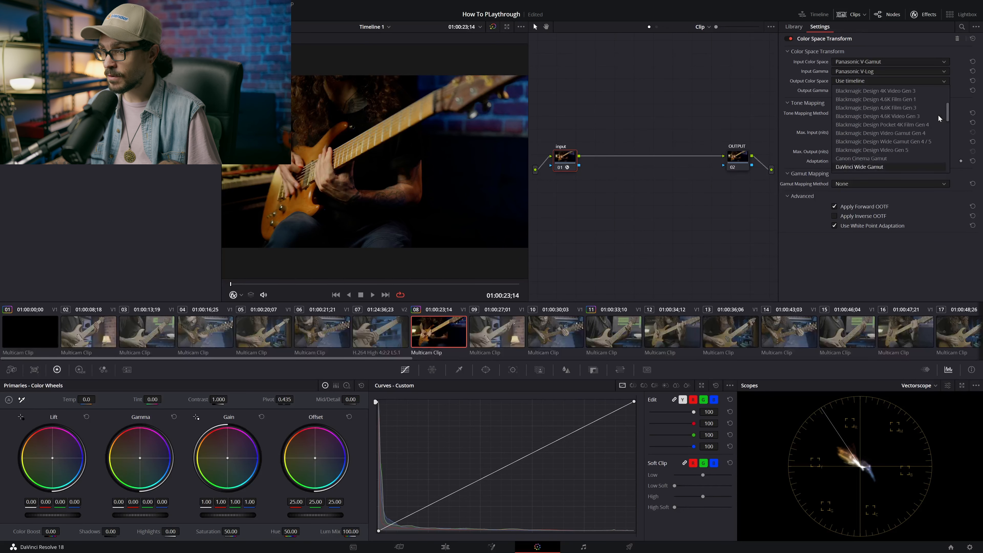
pyautogui.click(863, 167)
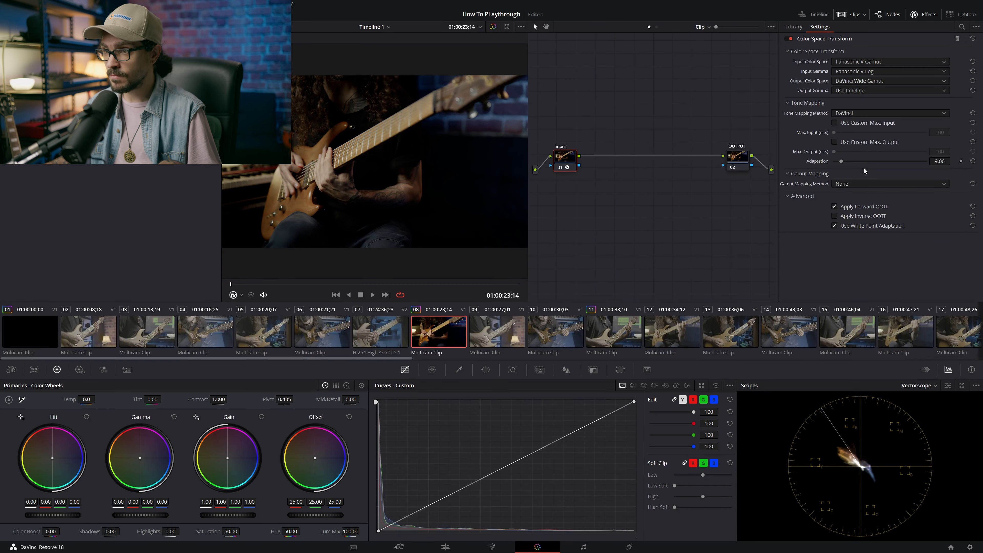
pyautogui.click(861, 92)
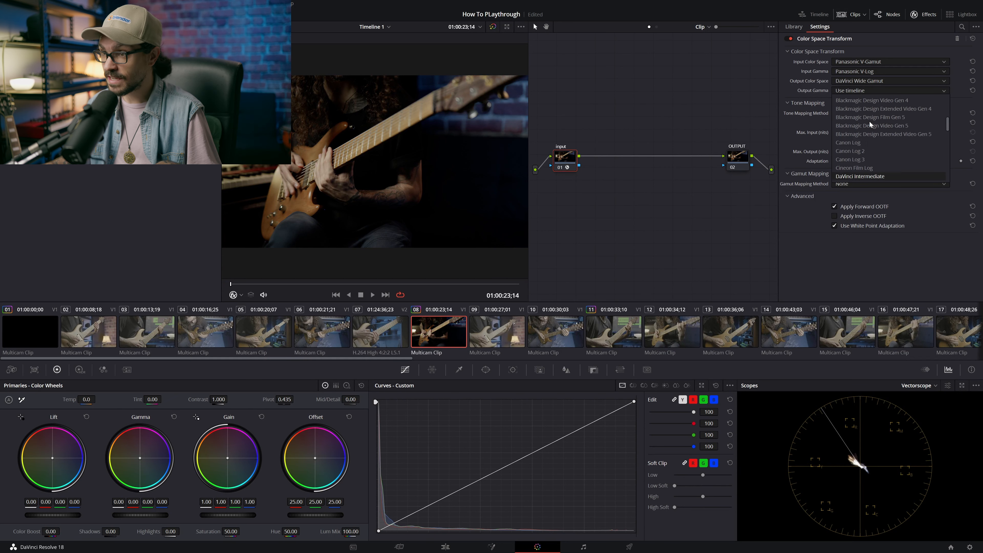
pyautogui.click(869, 176)
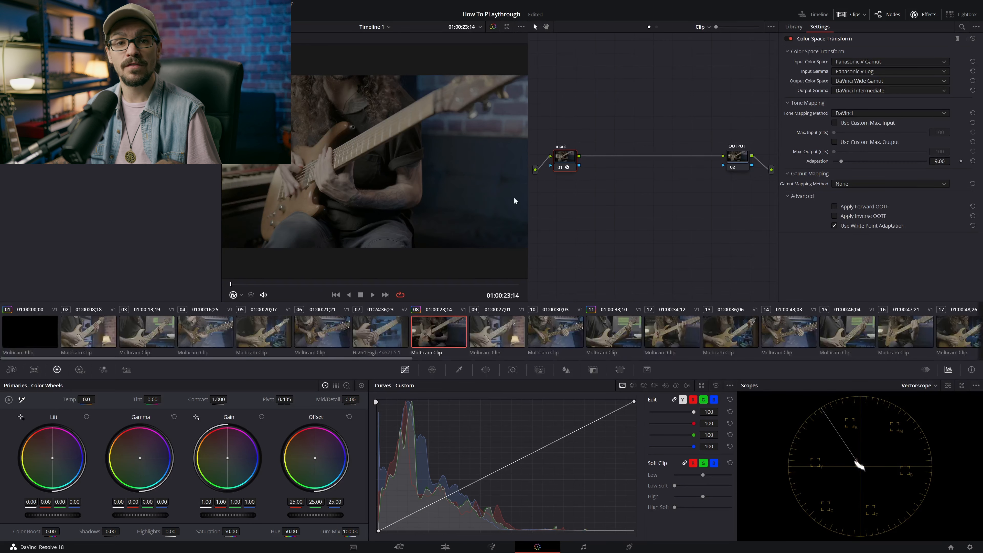
# Apply a Color Space Transform effect to the OUTPUT node and bring up that node's effect settings
pyautogui.click(793, 27)
pyautogui.moveTo(927, 144); pyautogui.dragTo(743, 161)
pyautogui.click(877, 73)
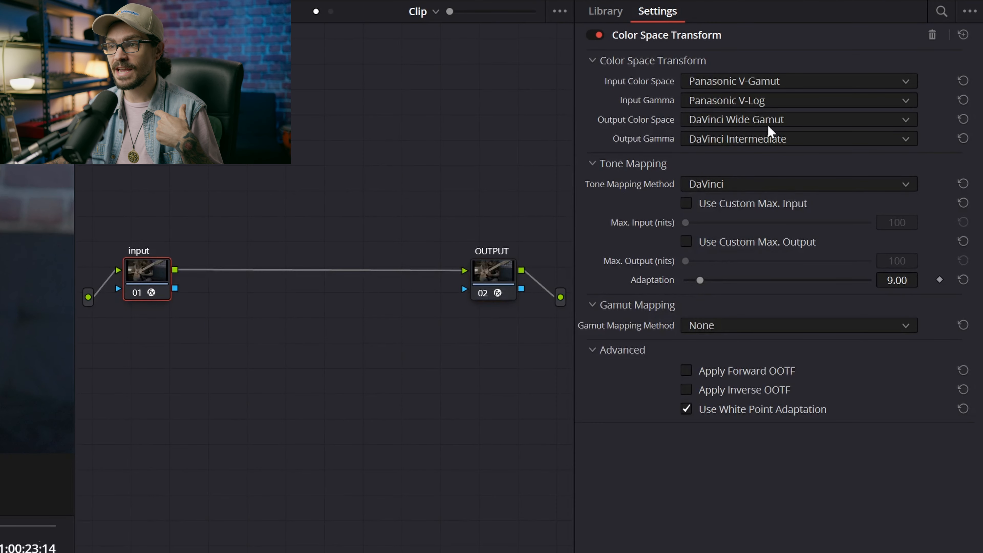
pyautogui.click(490, 271)
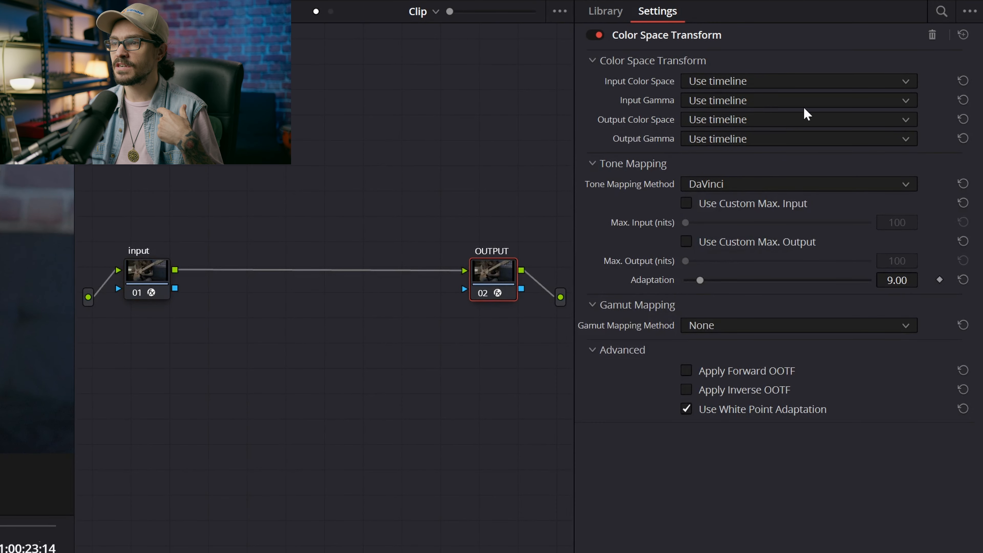
# Configure the OUTPUT node's transform from DaVinci Wide Gamut and DaVinci Intermediate to Rec.709 color space and gamma
pyautogui.click(694, 83)
pyautogui.press('d')
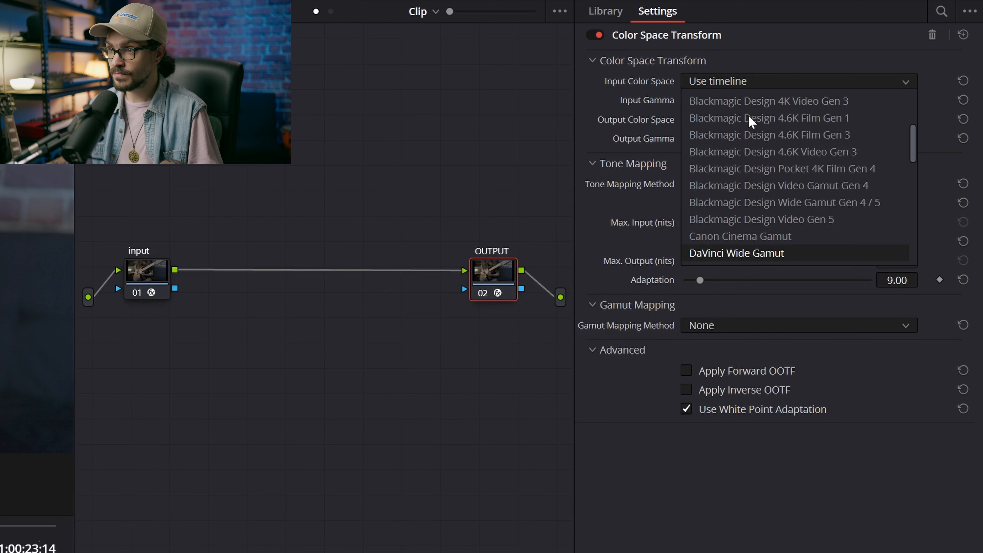
pyautogui.press('Return')
pyautogui.click(747, 101)
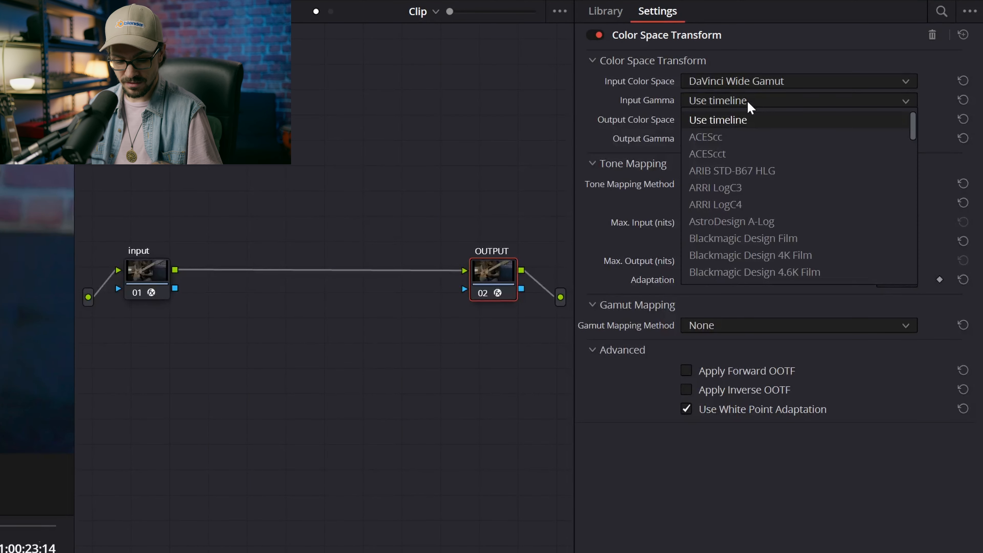
pyautogui.press('d')
pyautogui.press('Return')
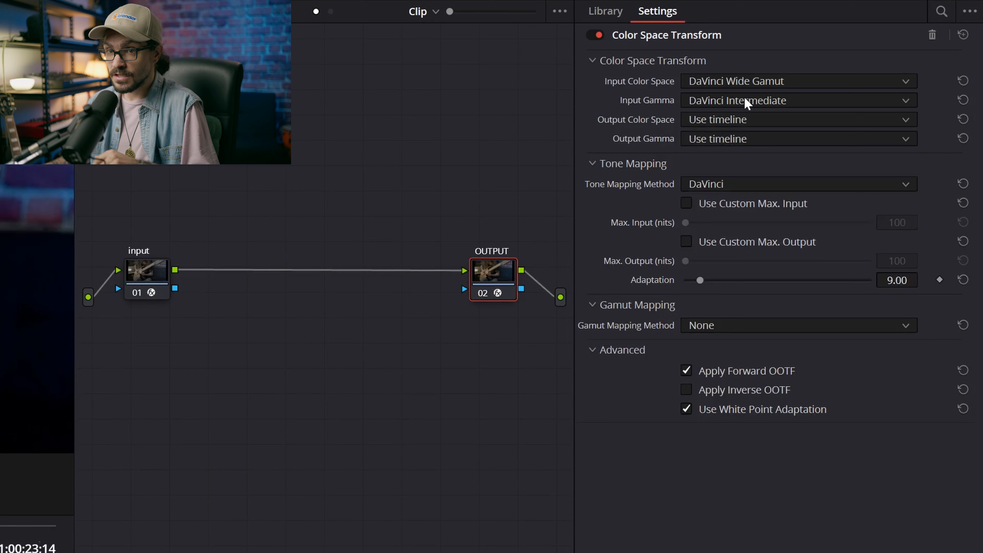
pyautogui.click(748, 122)
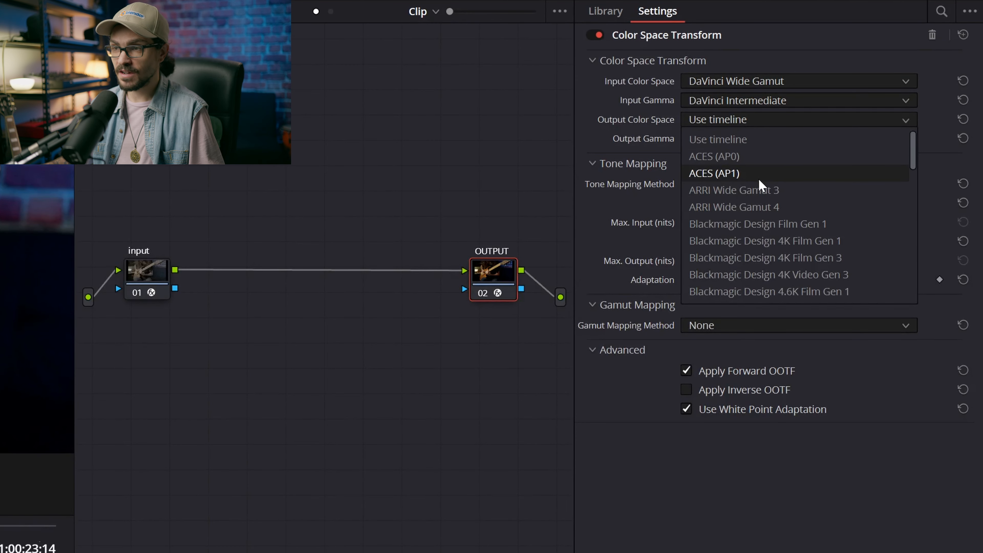
pyautogui.scroll(-5, 756, 177)
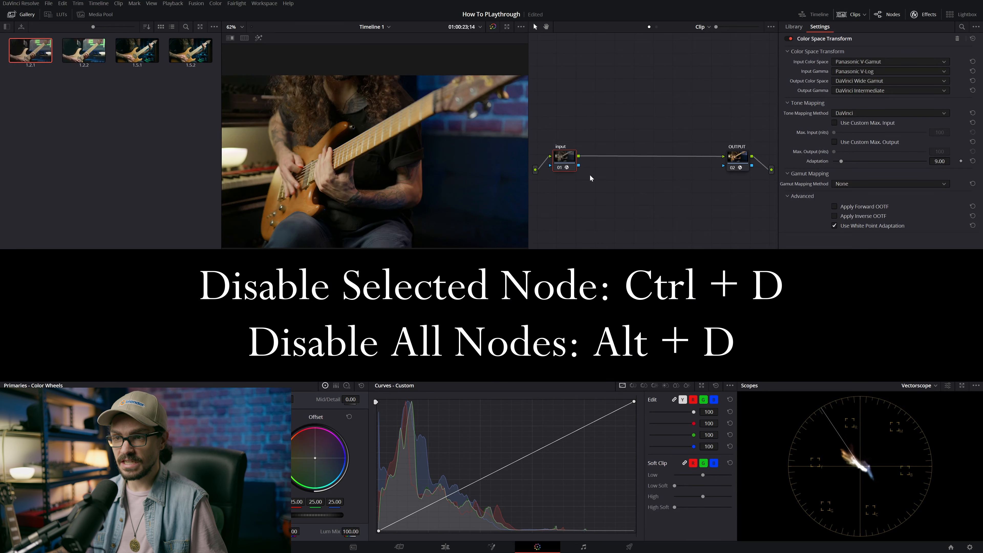
# Bypass and re-enable the input node alone and all nodes together to compare the image with and without the transforms
pyautogui.hotkey('ctrl', 'd')
pyautogui.hotkey('ctrl', 'd')
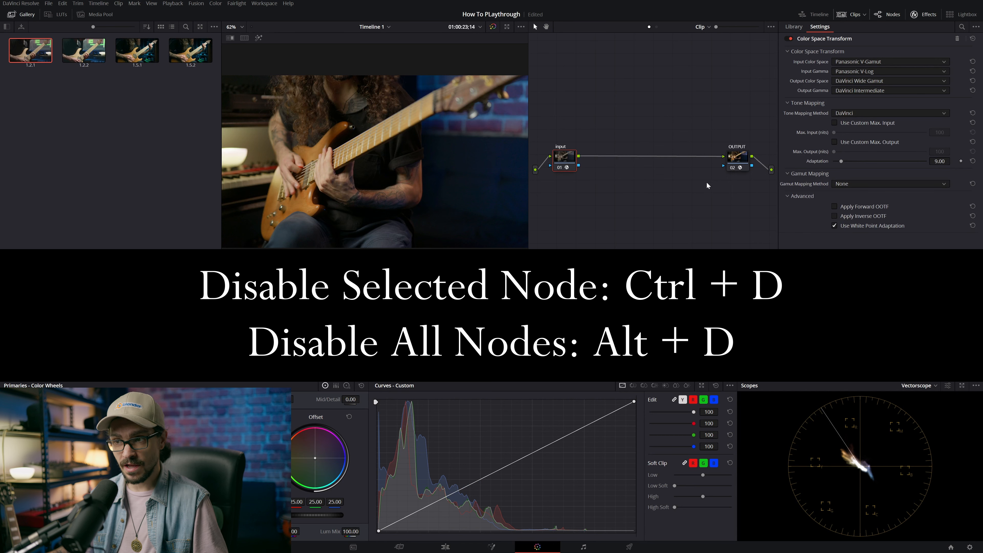
pyautogui.hotkey('alt', 'd')
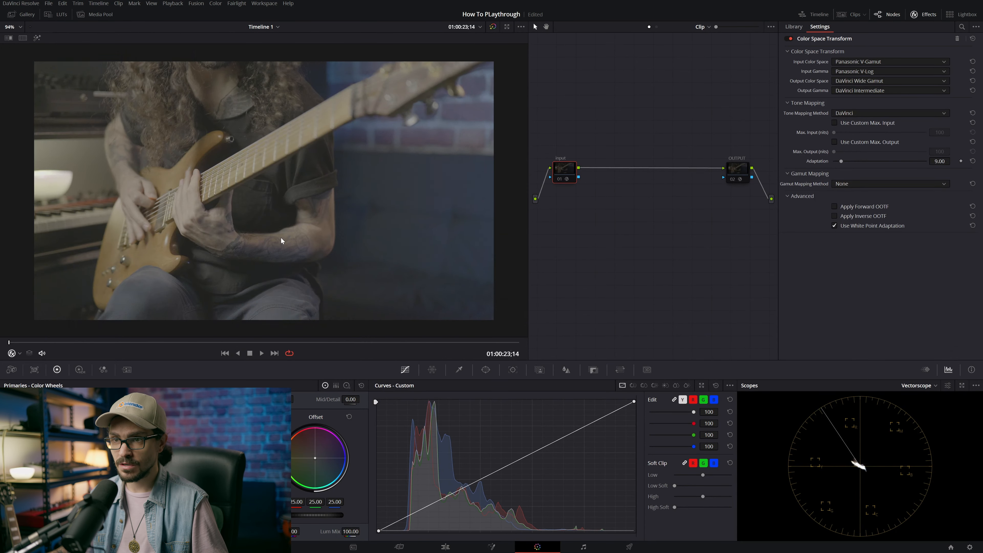
pyautogui.hotkey('alt', 'd')
pyautogui.hotkey('alt', 'd')
pyautogui.scroll(-1, 240, 223)
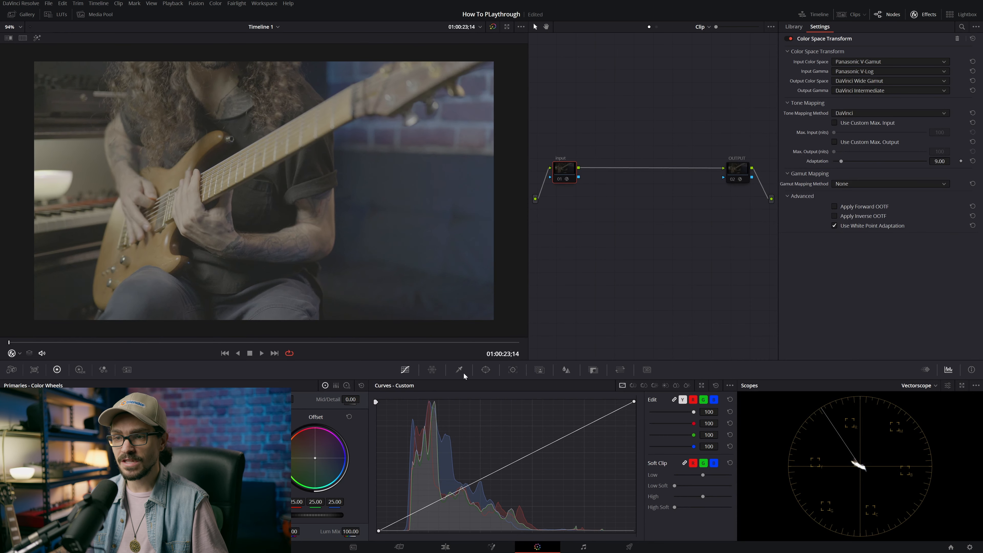
# Open the scopes in an enlarged floating window showing the vectorscope and parade
pyautogui.moveTo(316, 206)
pyautogui.mouseDown()
pyautogui.moveTo(242, 146)
pyautogui.moveTo(341, 176)
pyautogui.moveTo(310, 207)
pyautogui.mouseUp()
pyautogui.moveTo(722, 231)
pyautogui.mouseDown()
pyautogui.moveTo(579, 248)
pyautogui.moveTo(709, 237)
pyautogui.mouseUp()
pyautogui.scroll(2, 226, 254)
pyautogui.moveTo(226, 254); pyautogui.dragTo(233, 250)
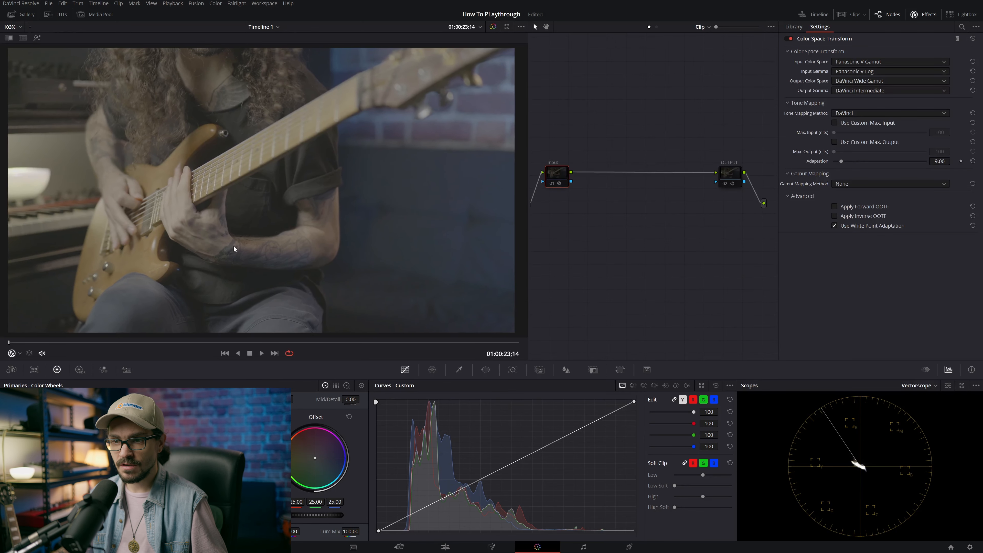
pyautogui.scroll(1, 233, 250)
pyautogui.moveTo(553, 93); pyautogui.dragTo(625, 212)
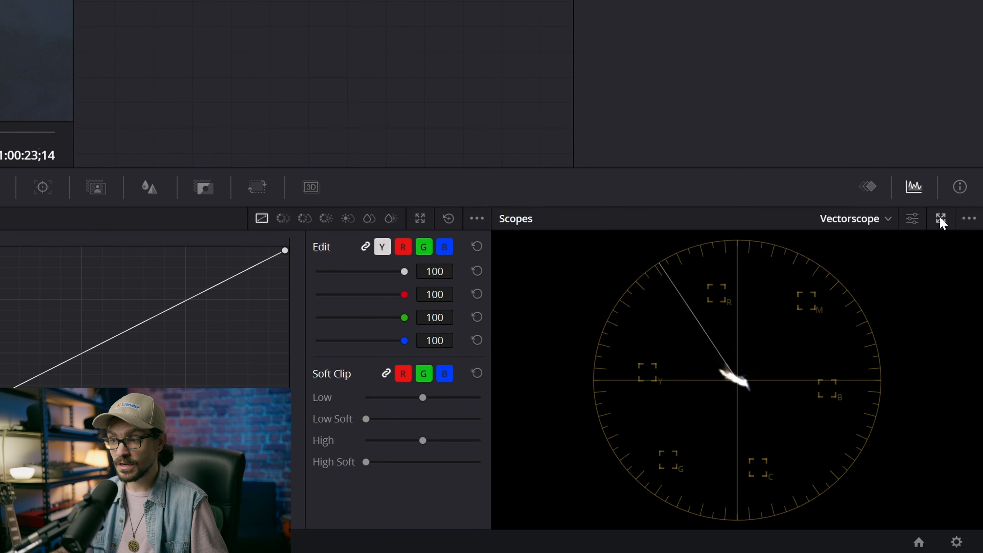
pyautogui.click(940, 219)
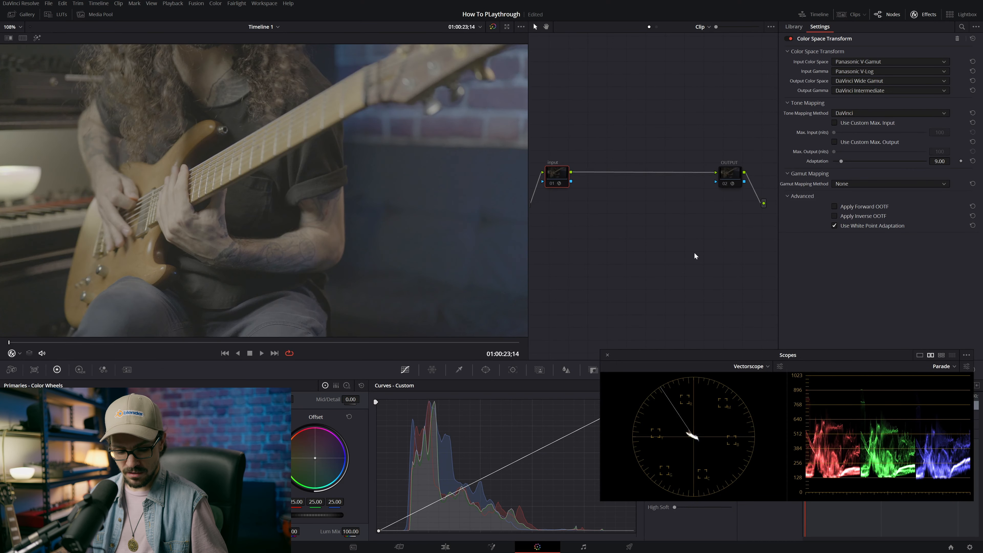
# Toggle all nodes on and off to compare the vectorscope and parade traces with and without the transforms
pyautogui.hotkey('alt', 'd')
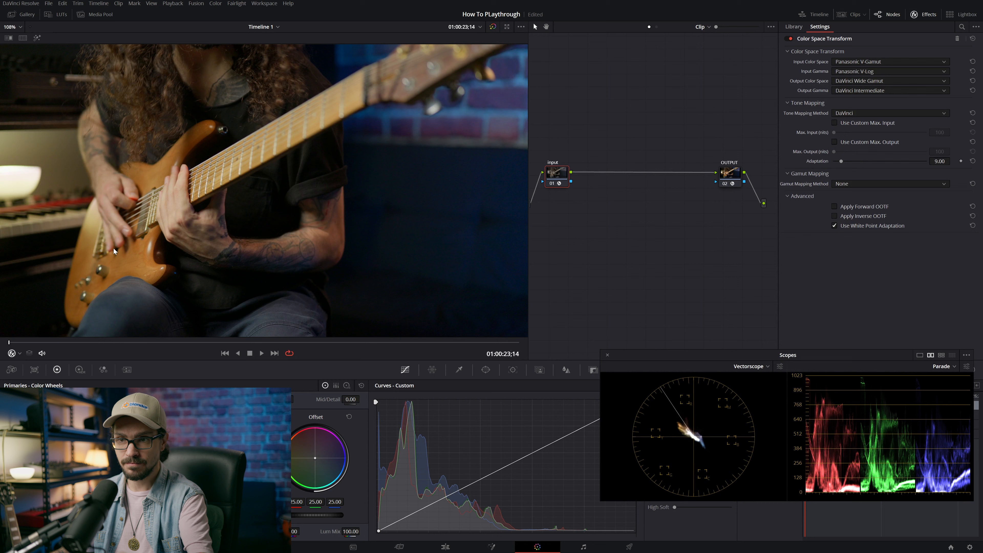
pyautogui.hotkey('alt', 'd')
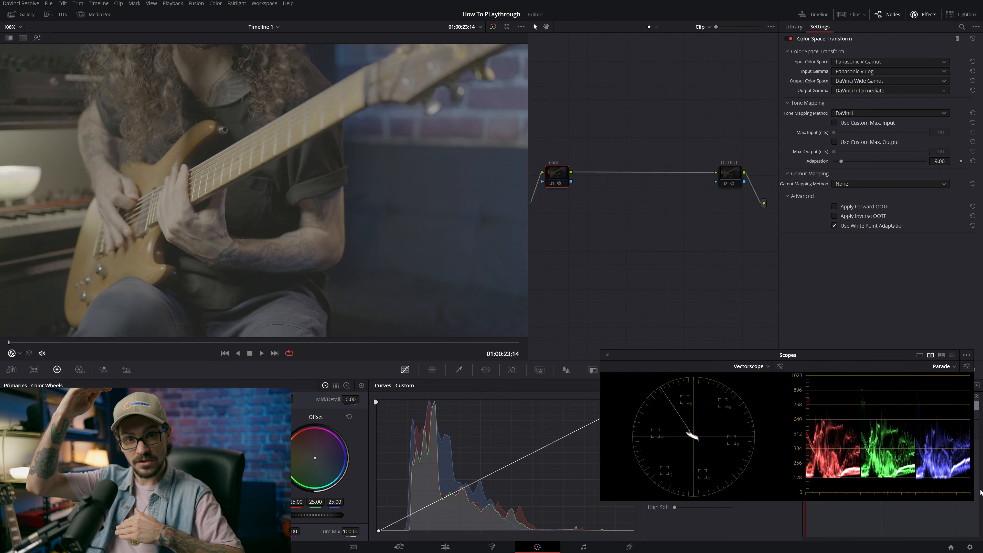
pyautogui.hotkey('alt', 'd')
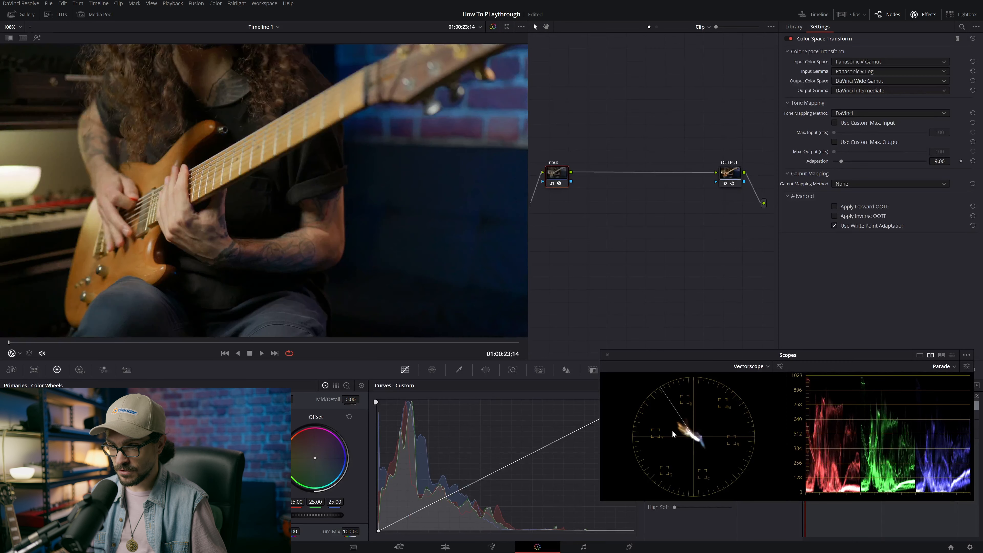
pyautogui.hotkey('alt', 'd')
pyautogui.hotkey('alt', 'd')
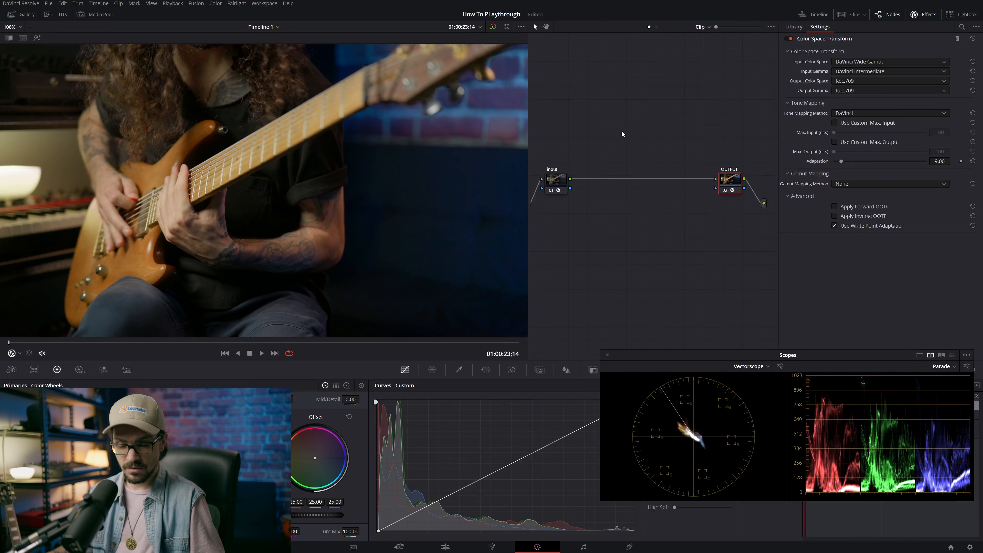
pyautogui.click(558, 181)
pyautogui.hotkey('alt', 's')
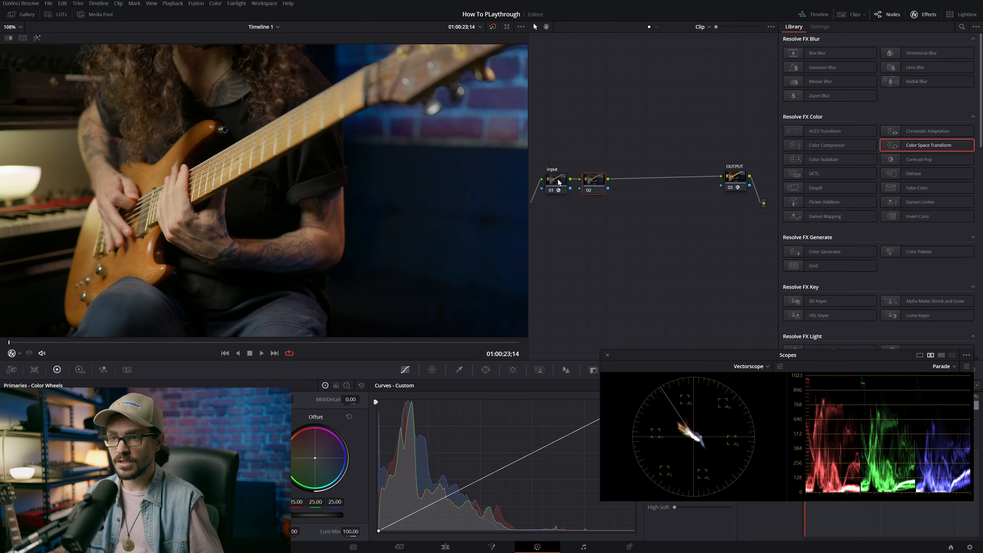
pyautogui.hotkey('ctrl', 'z')
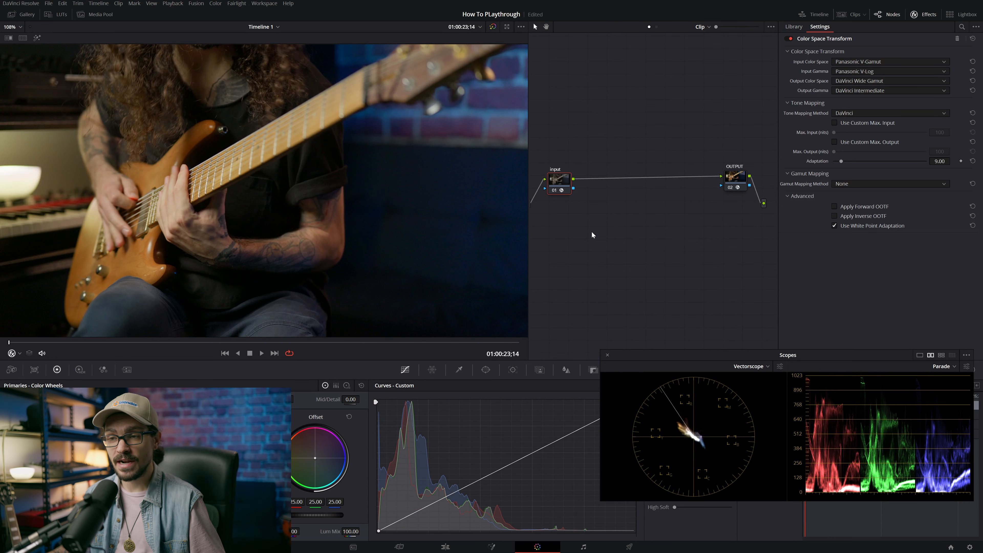
# Add a serial node after the input node and arrange the input and OUTPUT nodes in a row above it
pyautogui.hotkey('alt', 's')
pyautogui.moveTo(552, 180); pyautogui.dragTo(552, 120)
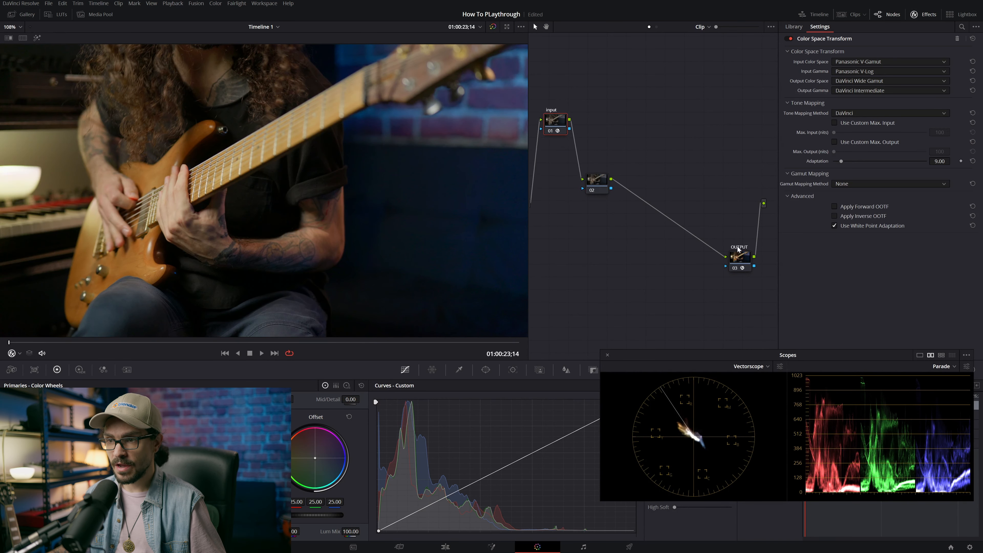
pyautogui.moveTo(746, 263); pyautogui.dragTo(747, 127)
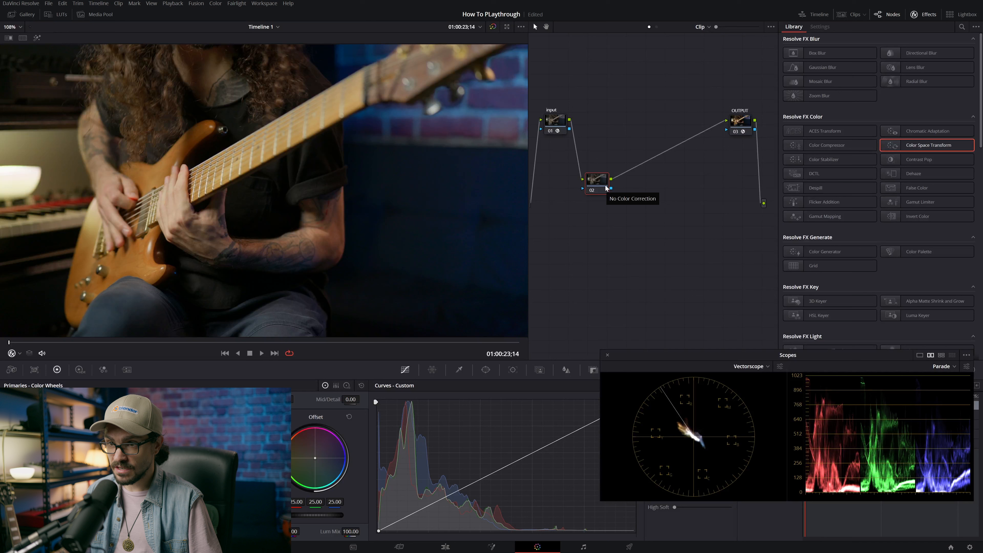
# Label the new node 02 "hi" and add a serial node after it labelled "pri"
pyautogui.moveTo(605, 188); pyautogui.dragTo(594, 188)
pyautogui.write('hi')
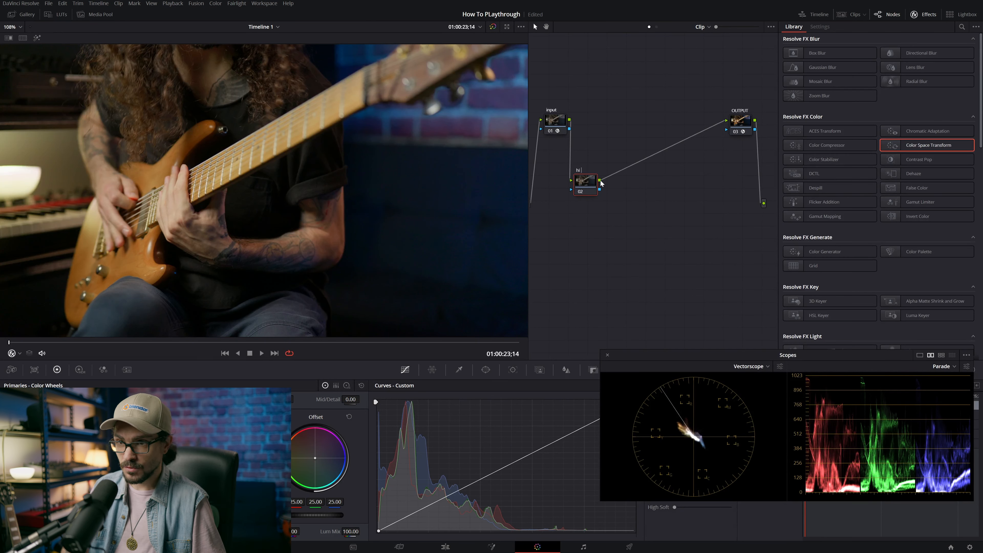
pyautogui.hotkey('alt', 's')
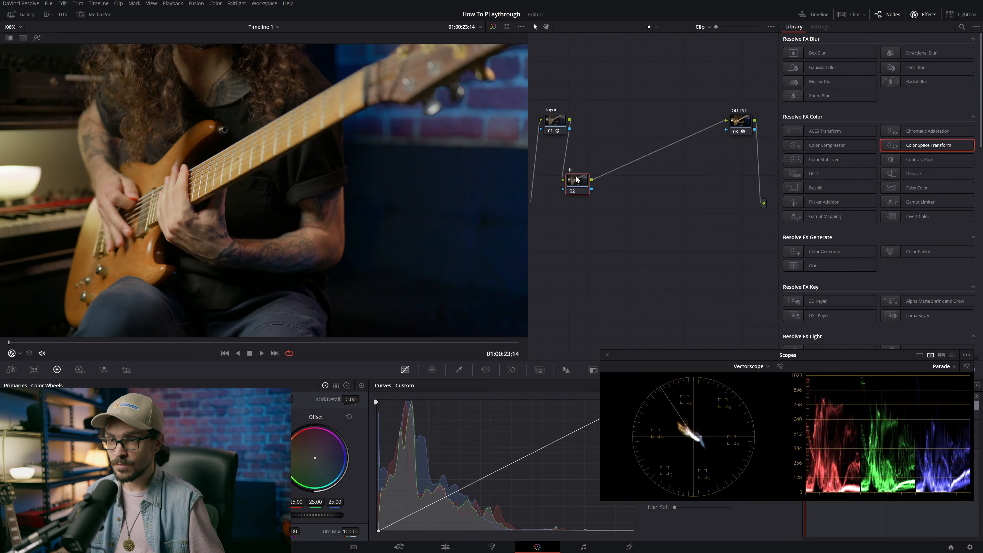
pyautogui.write('pri')
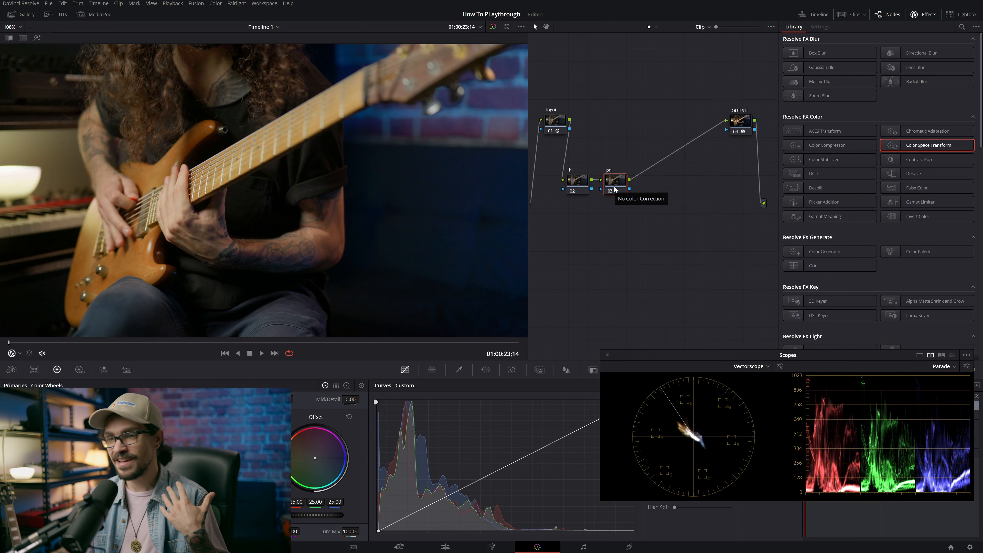
pyautogui.moveTo(615, 187); pyautogui.dragTo(617, 187)
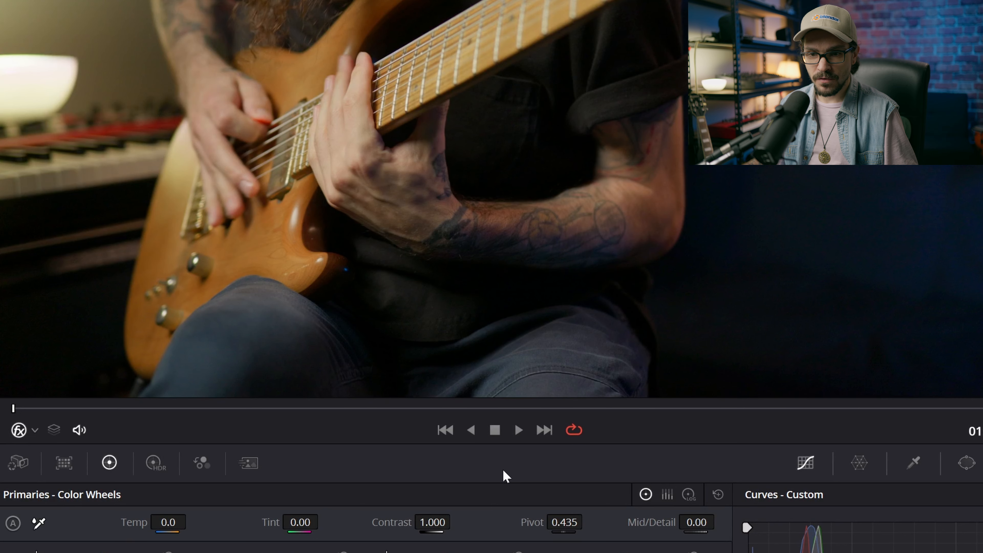
# Switch the viewer's on-screen overlay mode to Qualifier
pyautogui.click(15, 431)
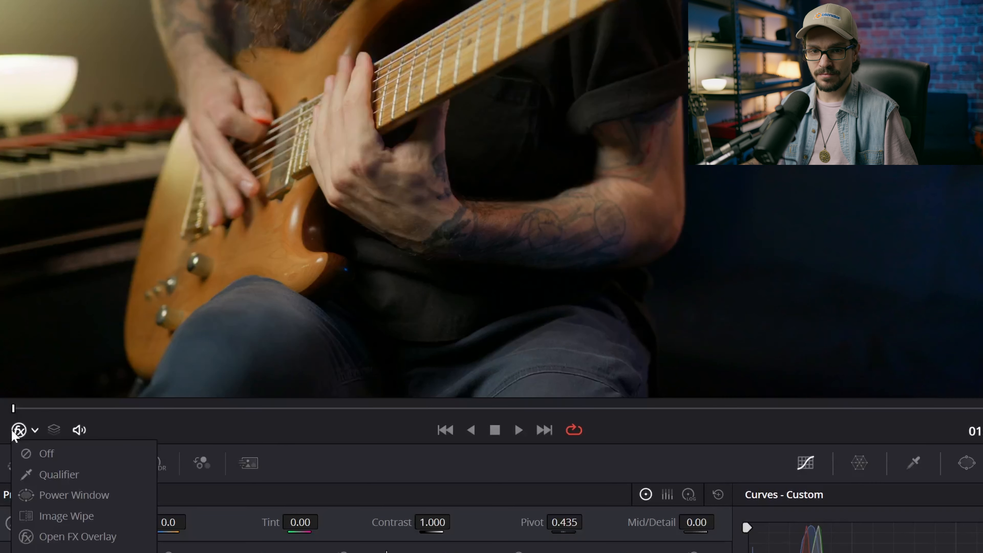
pyautogui.click(54, 474)
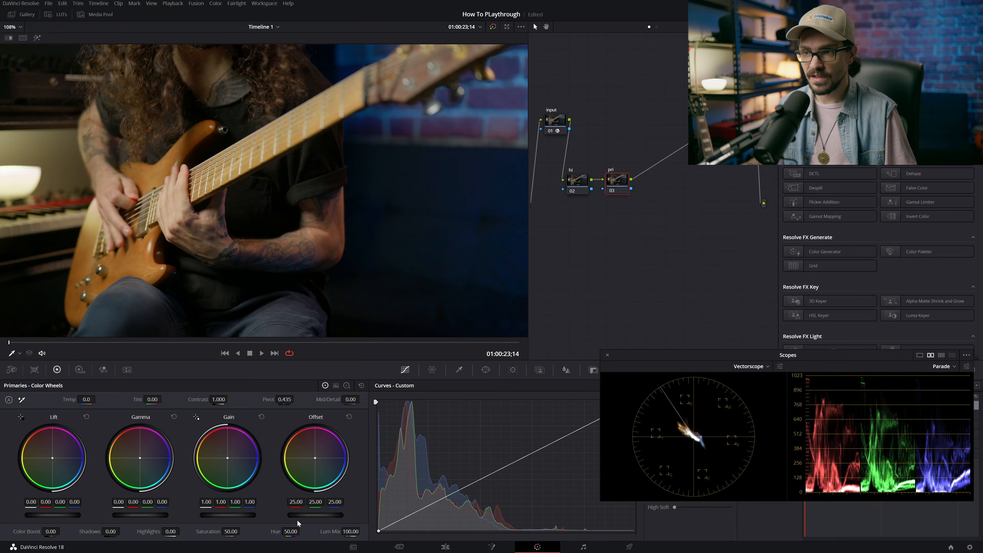
# Raise the pri node's master gain to 1.13 and toggle the node to compare the result
pyautogui.moveTo(228, 515); pyautogui.dragTo(263, 514)
pyautogui.hotkey('ctrl', 'd')
pyautogui.hotkey('ctrl', 'd')
pyautogui.hotkey('ctrl', 'd')
pyautogui.hotkey('ctrl', 'd')
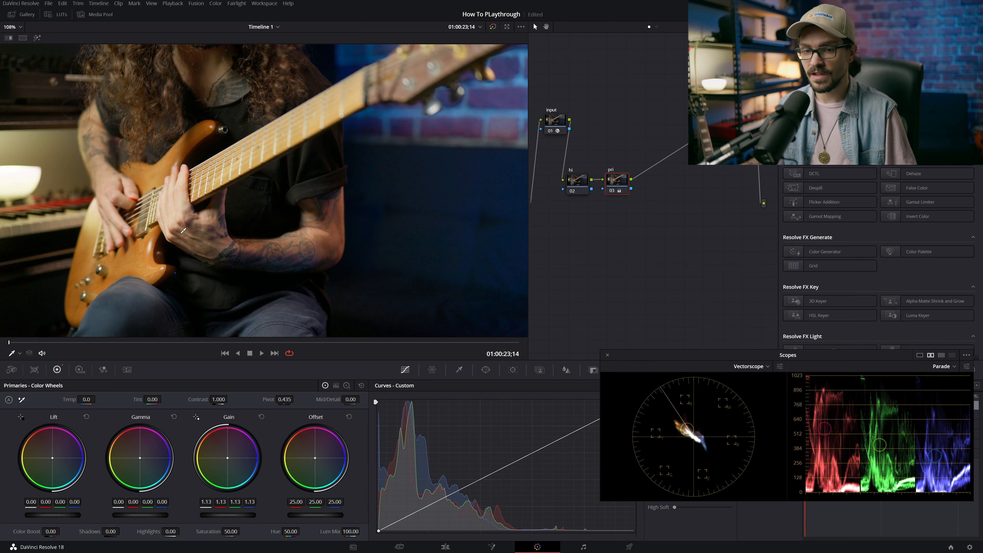
# Set the pri node's master gamma to -0.01 and its master lift to 0.04
pyautogui.moveTo(140, 515); pyautogui.dragTo(137, 515)
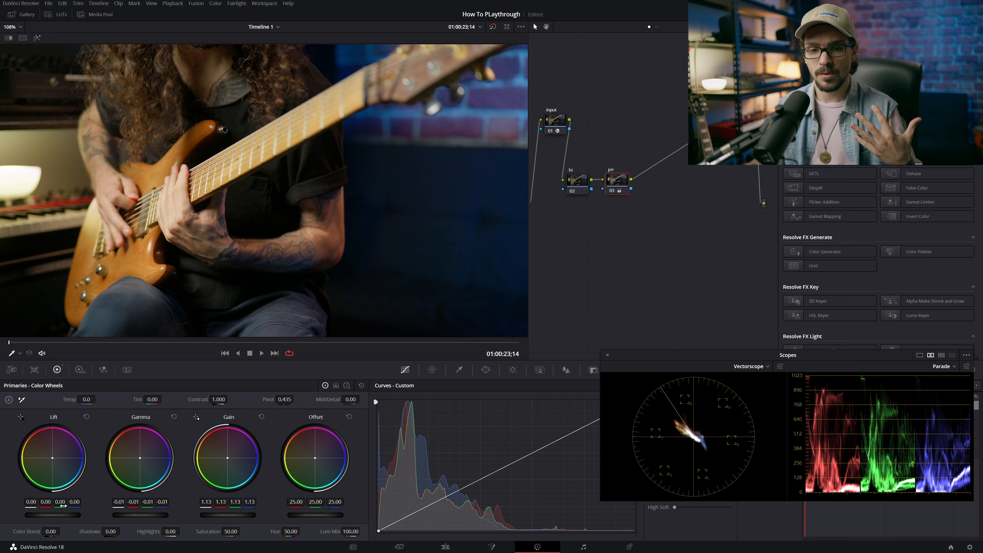
pyautogui.moveTo(53, 515); pyautogui.dragTo(69, 514)
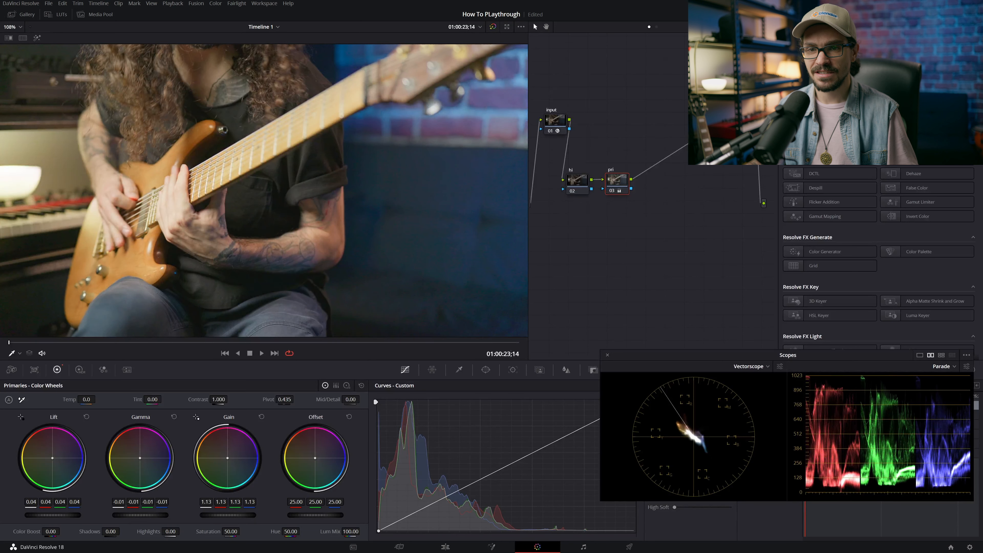
# Test darker values for the pri node's master lift, set it to 0.03 and toggle the node to compare
pyautogui.hotkey('ctrl', 'z')
pyautogui.moveTo(52, 514); pyautogui.dragTo(47, 514)
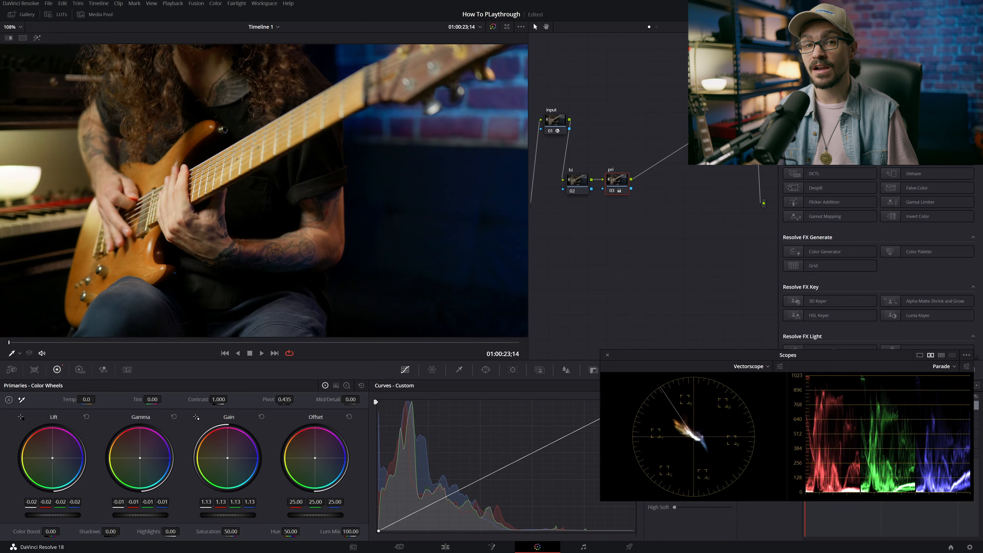
pyautogui.hotkey('ctrl', 'z')
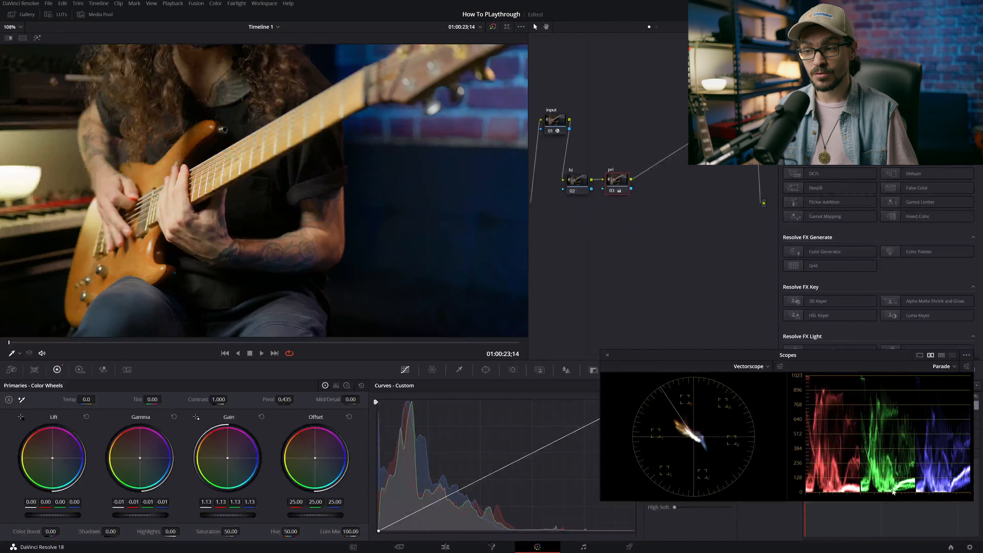
pyautogui.moveTo(53, 514); pyautogui.dragTo(59, 514)
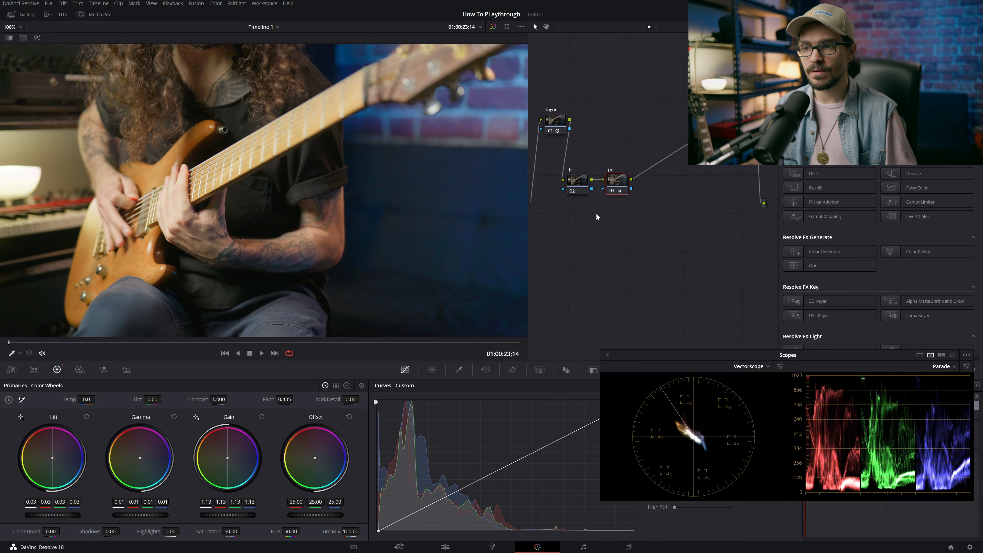
pyautogui.hotkey('ctrl', 'd')
pyautogui.hotkey('ctrl', 'd')
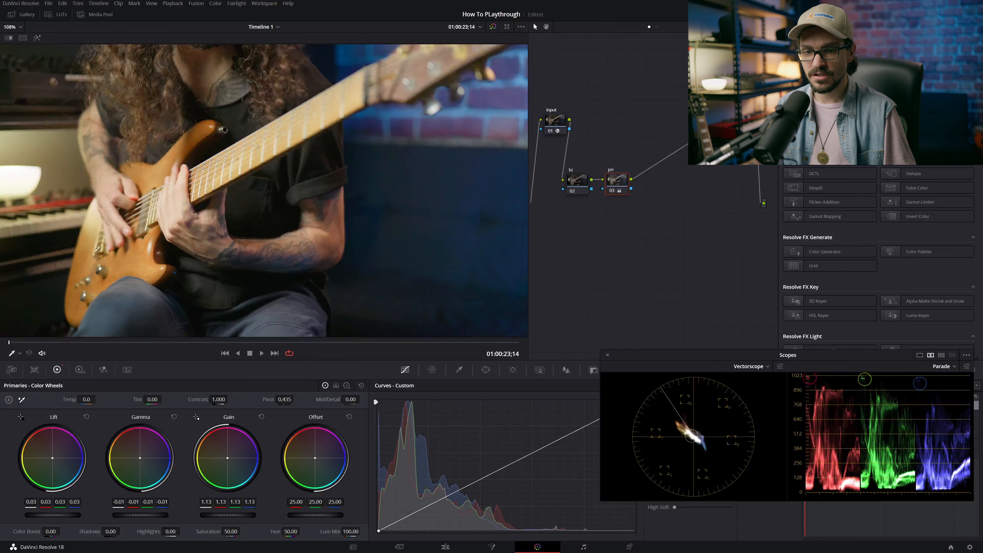
# Set the pri node's master gamma to -0.03 and toggle the node repeatedly to compare the image with and without it
pyautogui.moveTo(140, 514); pyautogui.dragTo(136, 514)
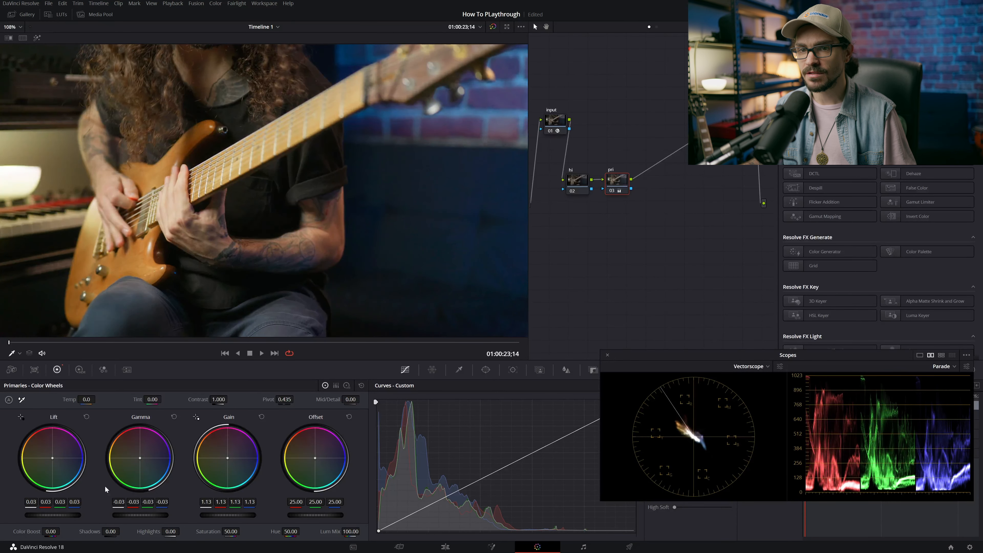
pyautogui.hotkey('ctrl', 'd')
pyautogui.hotkey('ctrl', 'd')
pyautogui.hotkey('ctrl', 'd')
pyautogui.hotkey('ctrl', 'd')
pyautogui.hotkey('ctrl', 'd')
pyautogui.hotkey('ctrl', 'd')
pyautogui.hotkey('ctrl', 'd')
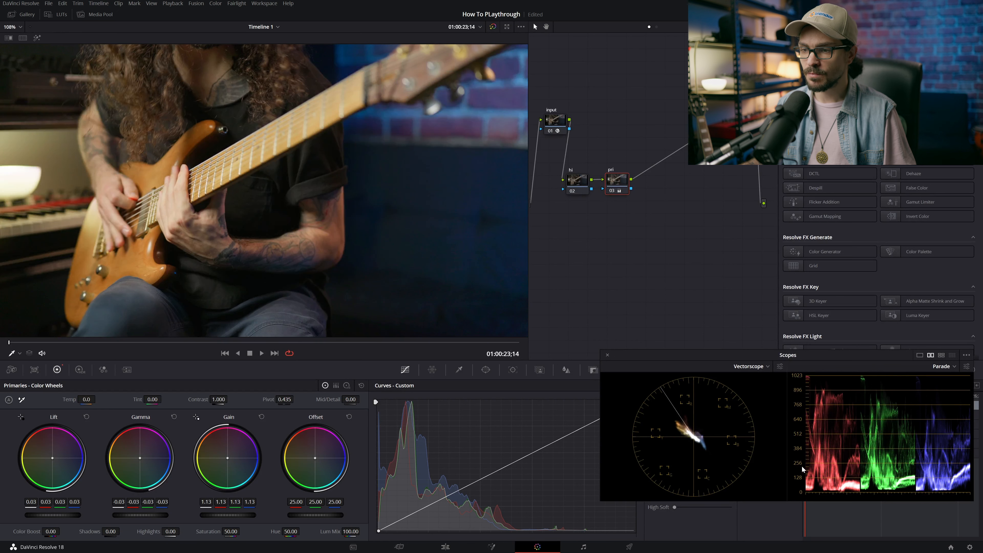
pyautogui.hotkey('ctrl', 'd')
pyautogui.hotkey('ctrl', 'd')
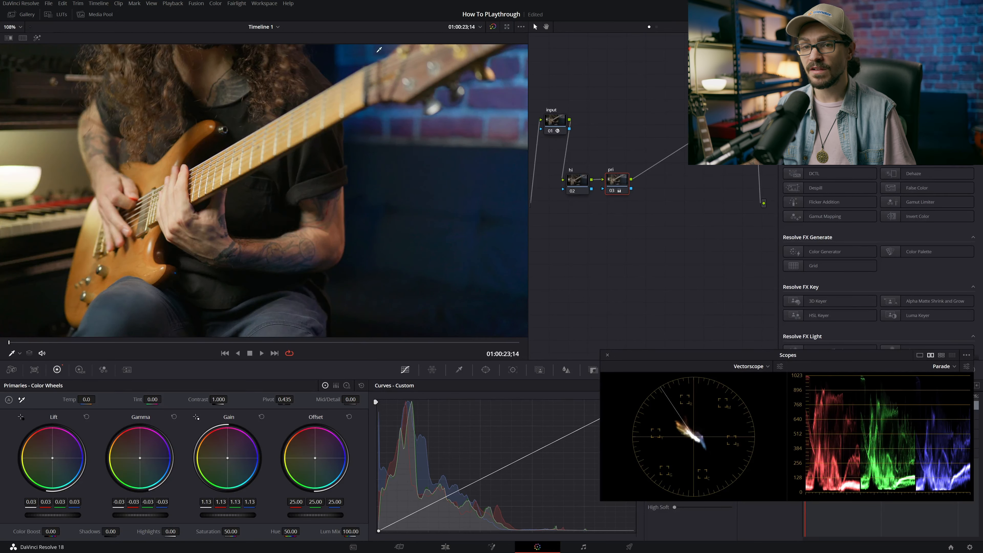
# Shift the pri node's color balance by setting its offset to 24.12 for green and 26.28 for blue
pyautogui.click(584, 180)
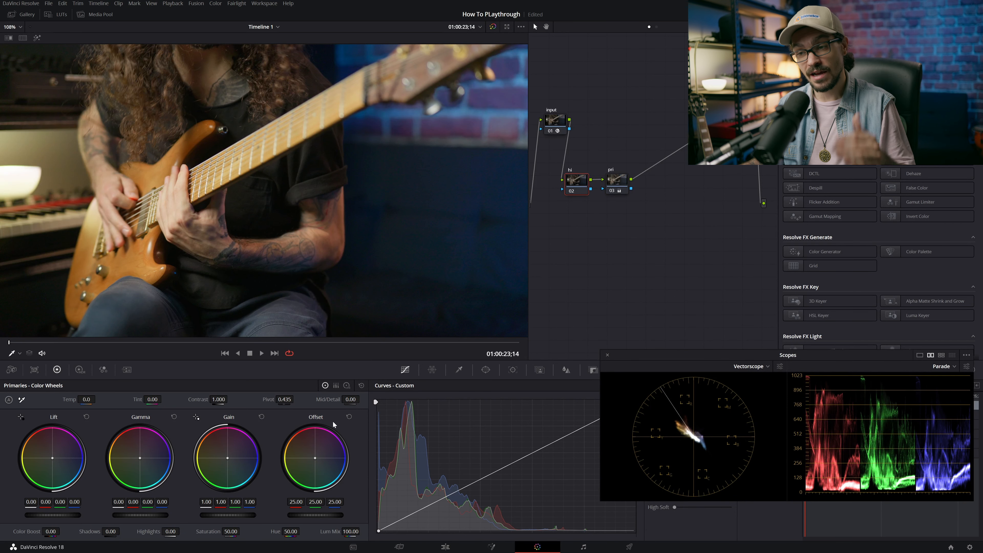
pyautogui.click(617, 180)
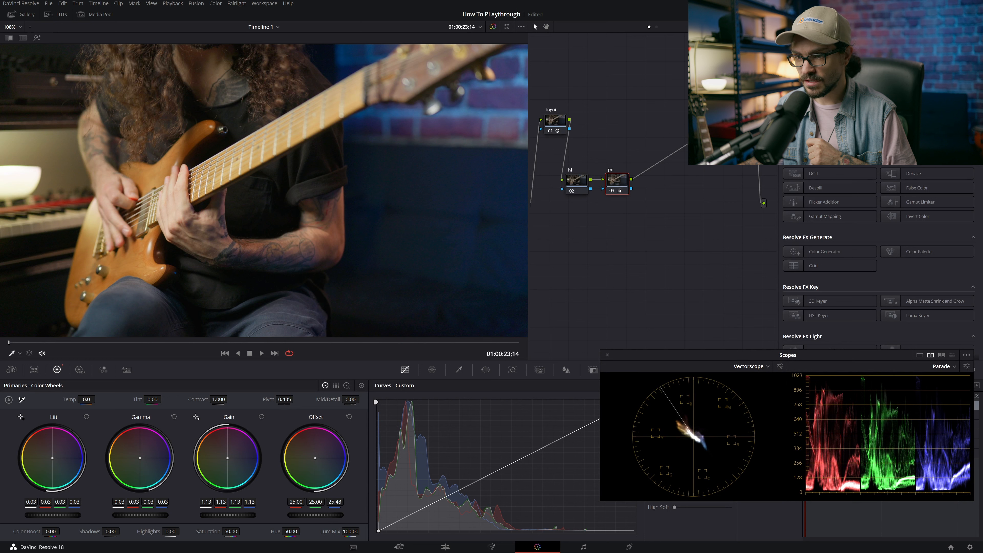
pyautogui.moveTo(334, 501); pyautogui.dragTo(343, 501)
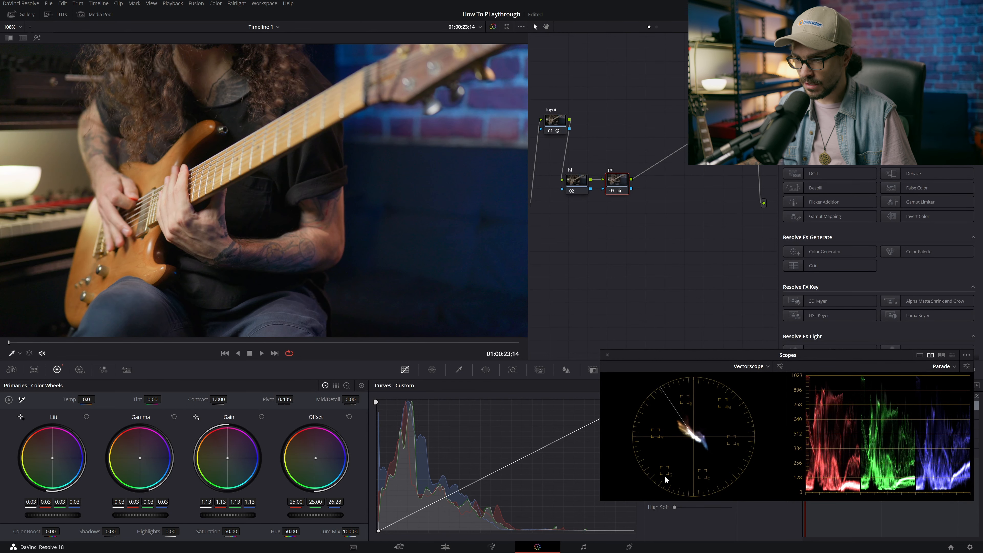
pyautogui.moveTo(316, 458); pyautogui.dragTo(316, 457)
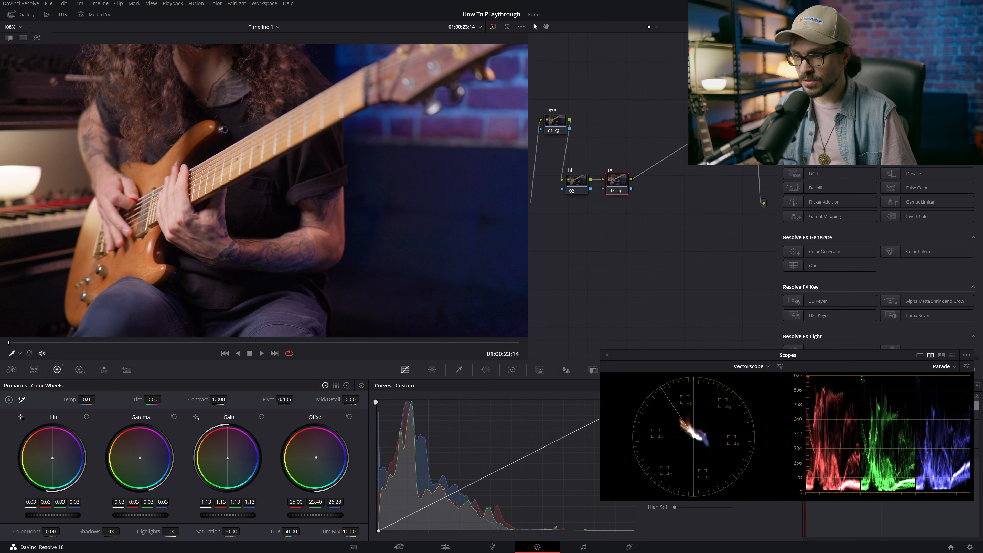
pyautogui.moveTo(316, 457); pyautogui.dragTo(316, 457)
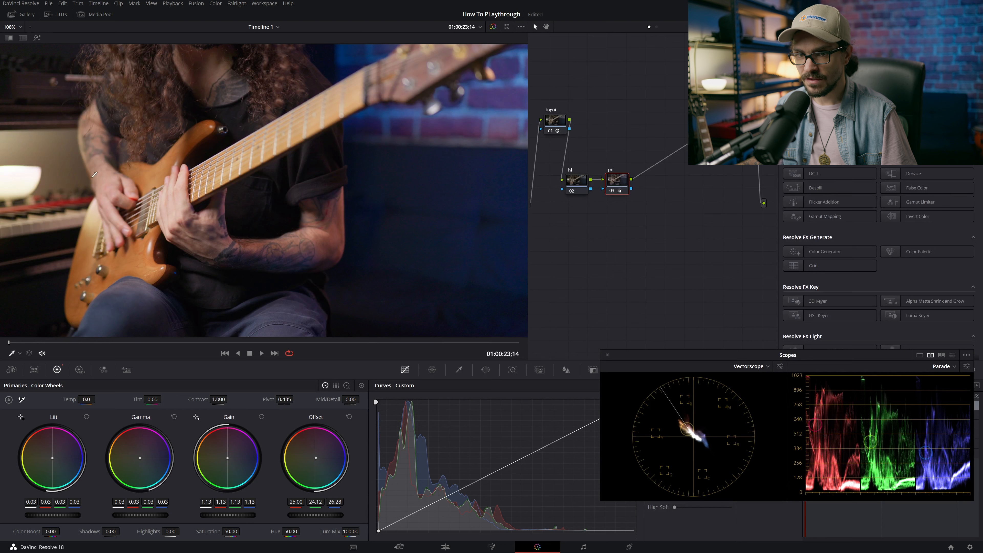
# Compare the image with the pri node off and on, and fine-tune its offset to green 24.04 and blue 25.80
pyautogui.hotkey('ctrl', 'd')
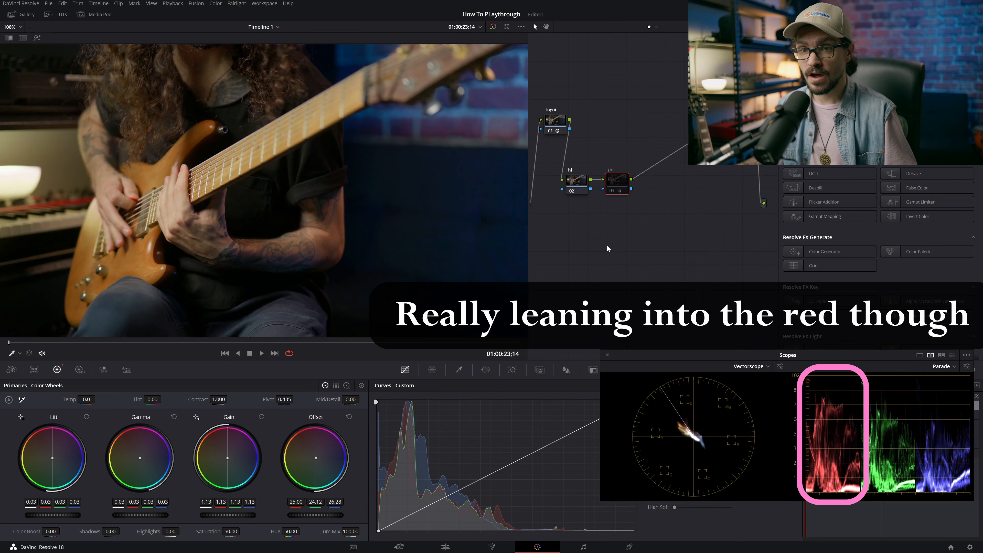
pyautogui.hotkey('ctrl', 'd')
pyautogui.hotkey('ctrl', 'd')
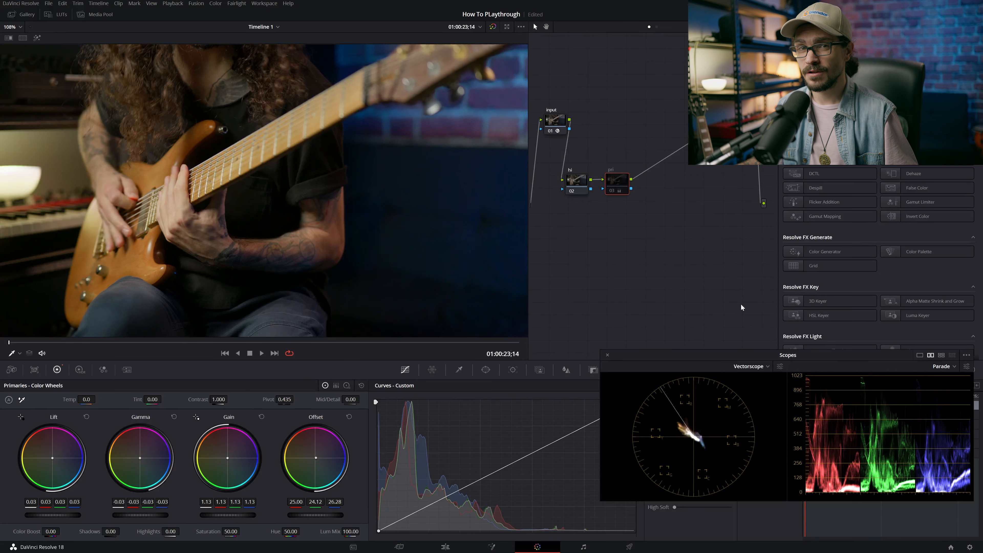
pyautogui.hotkey('ctrl', 'd')
pyautogui.hotkey('ctrl', 'd')
pyautogui.hotkey('ctrl', 'd')
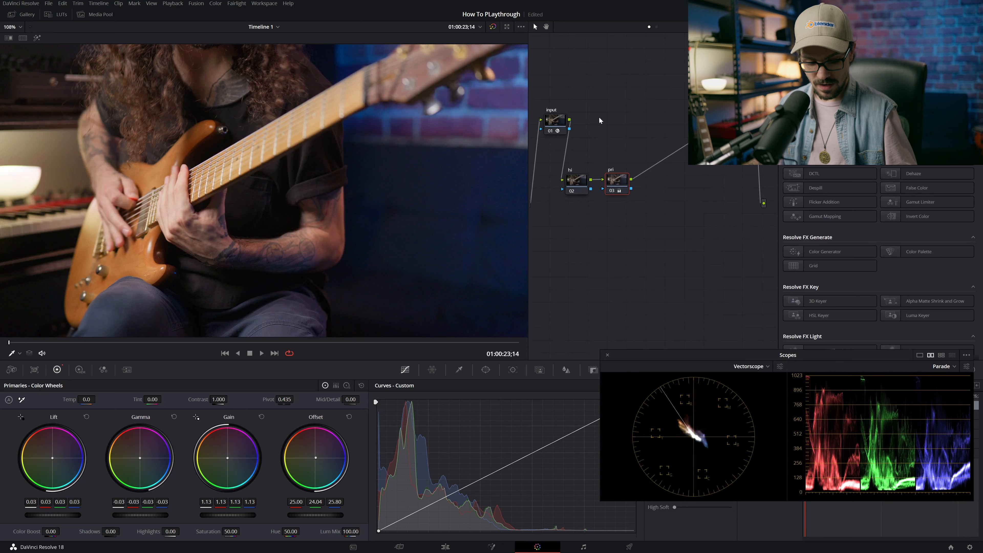
# Add a serial node after the pri node and label it "contrast"
pyautogui.hotkey('alt', 's')
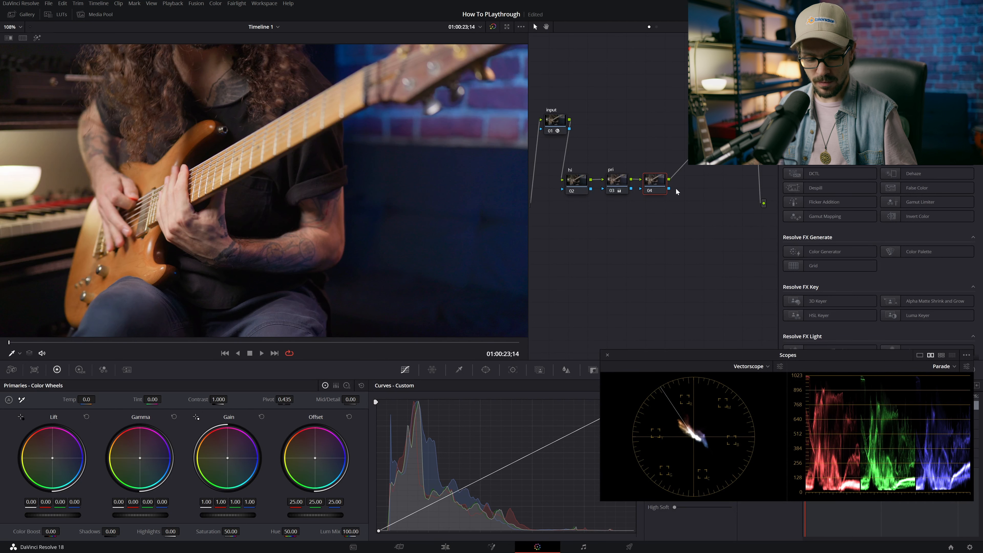
pyautogui.write('contrast')
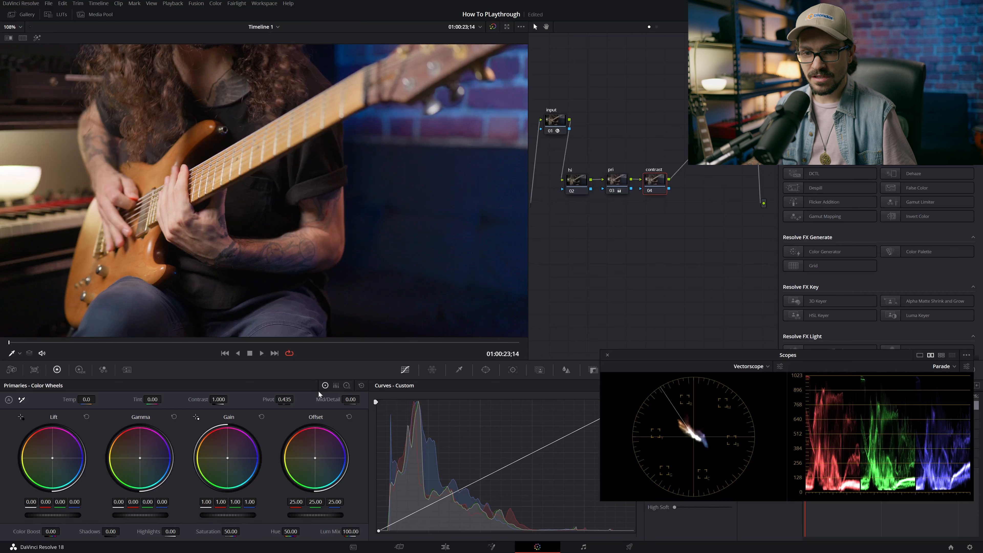
# Try a contrast of 1.248 on the contrast node, toggle the node to compare, and reset the contrast
pyautogui.moveTo(218, 399); pyautogui.dragTo(222, 399)
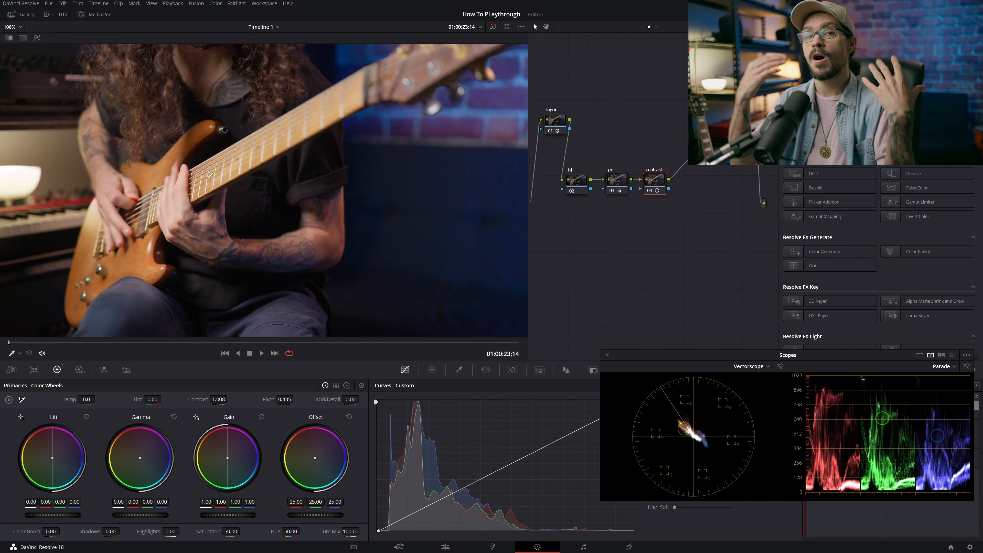
pyautogui.moveTo(227, 400); pyautogui.dragTo(224, 400)
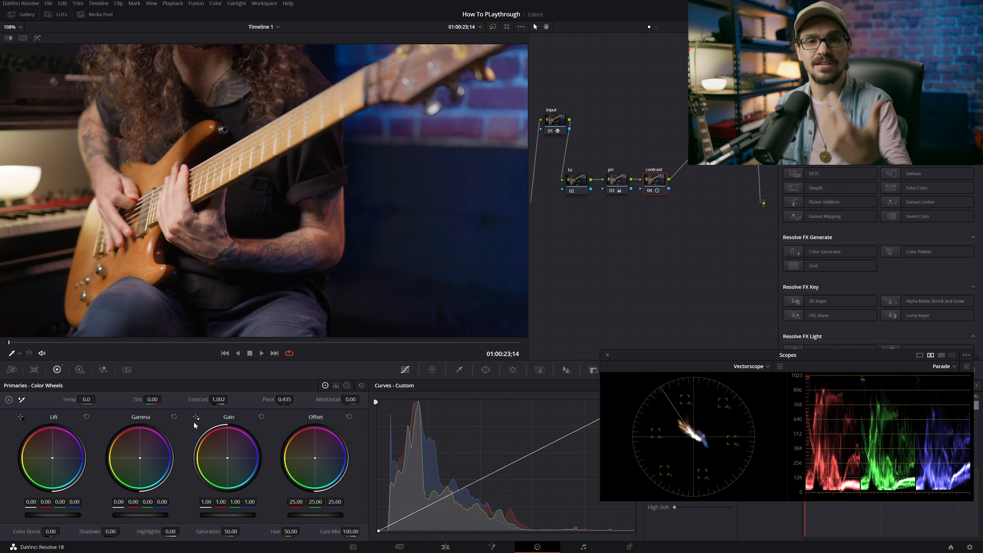
pyautogui.moveTo(219, 398); pyautogui.dragTo(243, 398)
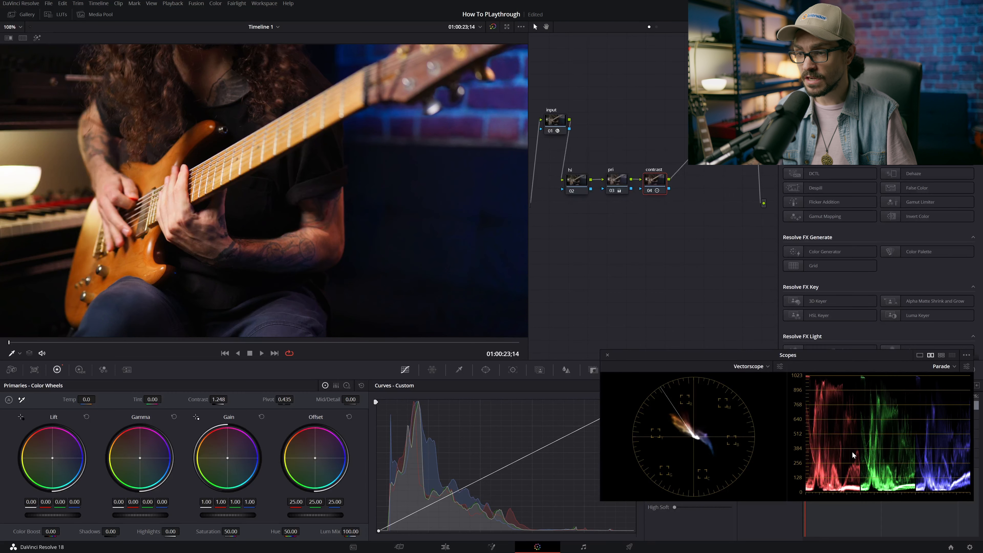
pyautogui.hotkey('ctrl', 'd')
pyautogui.hotkey('ctrl', 'd')
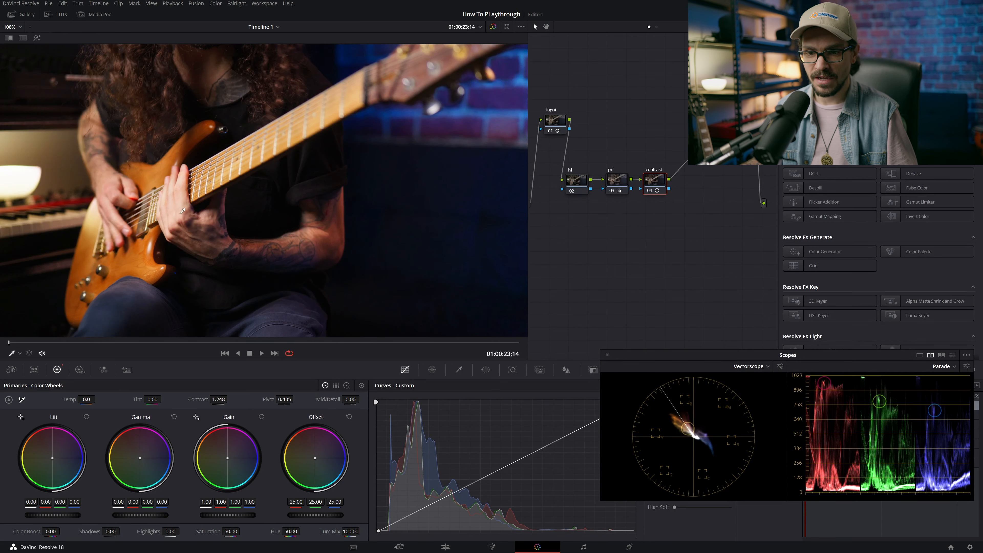
pyautogui.hotkey('ctrl', 'z')
pyautogui.doubleClick(188, 400)
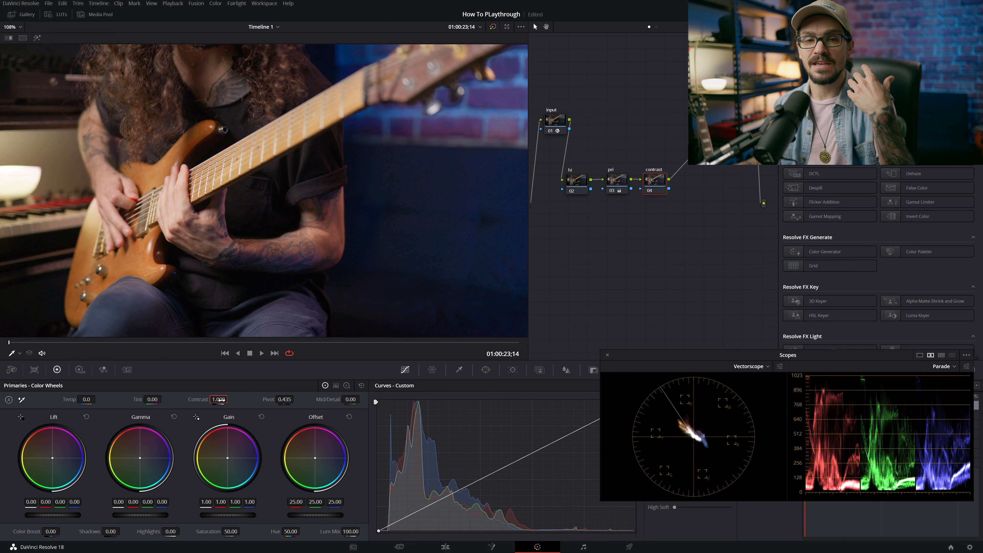
# Set the contrast node's contrast to 1.108, test the pivot at 0.000 and 1.000, and set the pivot to 0.344
pyautogui.moveTo(222, 400); pyautogui.dragTo(230, 398)
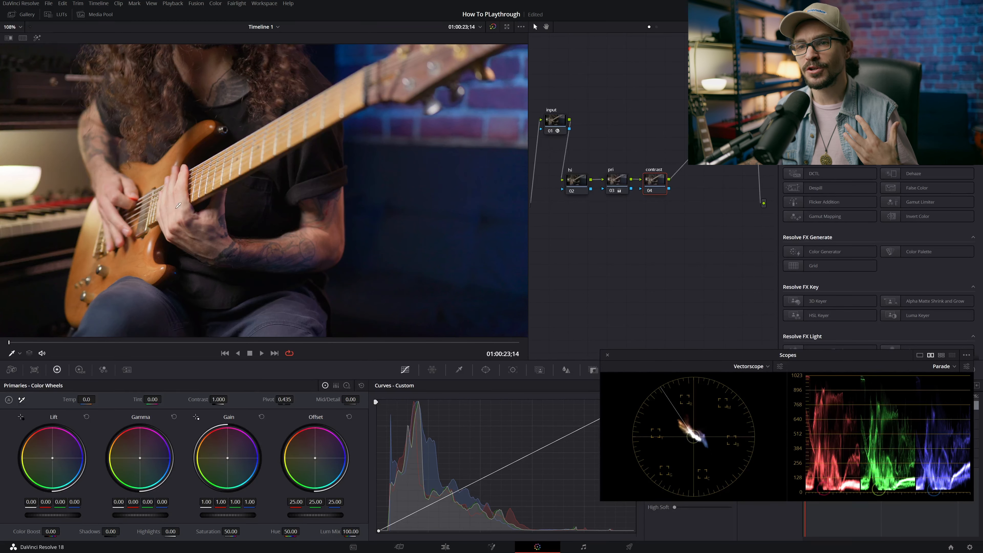
pyautogui.moveTo(218, 399)
pyautogui.mouseDown()
pyautogui.moveTo(229, 399)
pyautogui.moveTo(221, 399)
pyautogui.mouseUp()
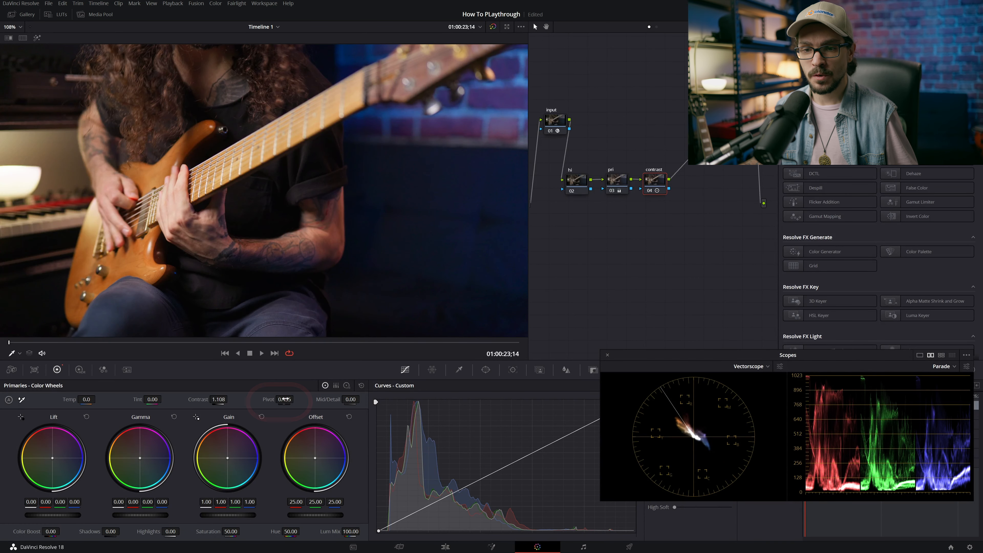
pyautogui.moveTo(285, 398); pyautogui.dragTo(284, 399)
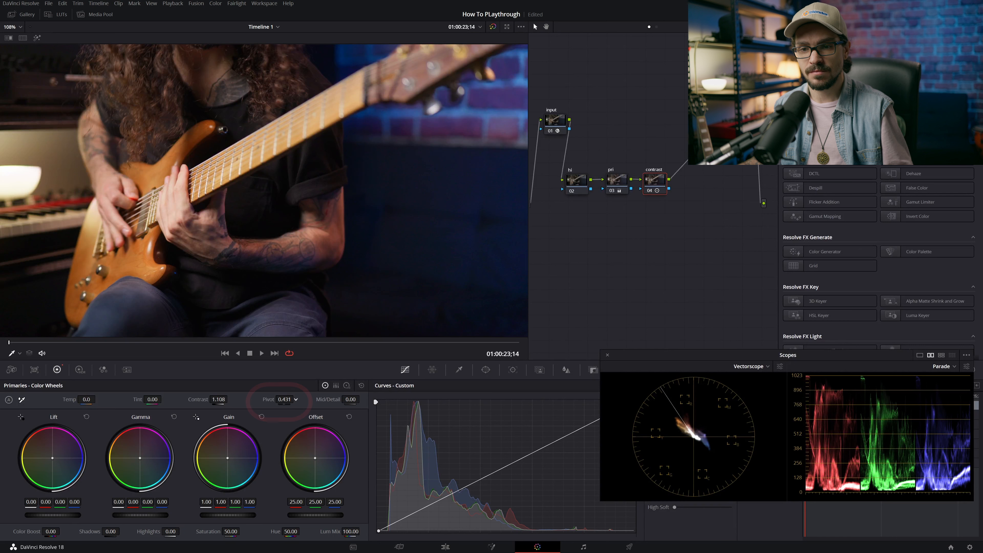
pyautogui.moveTo(284, 399); pyautogui.dragTo(252, 399)
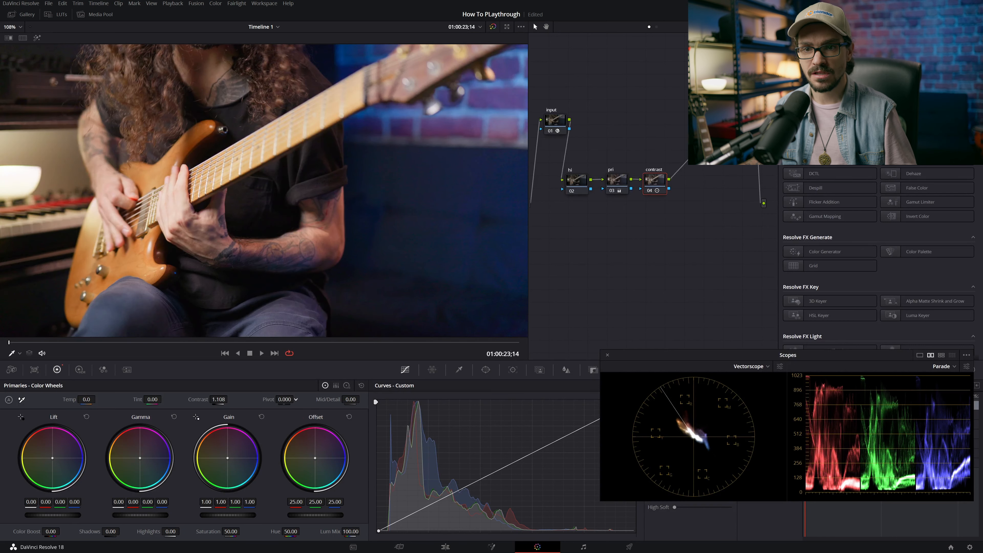
pyautogui.moveTo(284, 399); pyautogui.dragTo(323, 399)
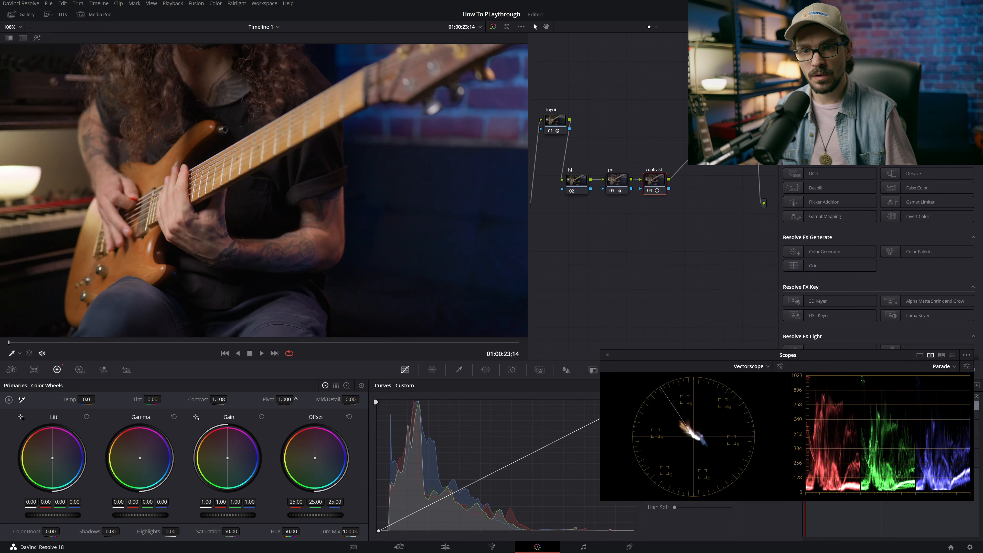
pyautogui.moveTo(284, 399)
pyautogui.mouseDown()
pyautogui.moveTo(251, 399)
pyautogui.moveTo(294, 399)
pyautogui.mouseUp()
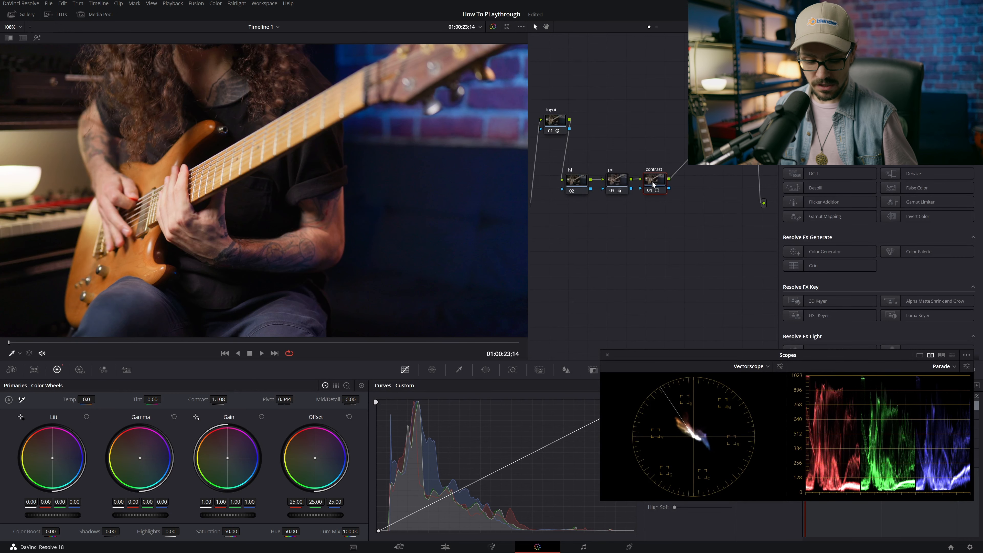
# Add three serial nodes after the contrast node, arranged in a row below it and labelled "fix", "grade" and "hsl"
pyautogui.hotkey('ctrl', 'd')
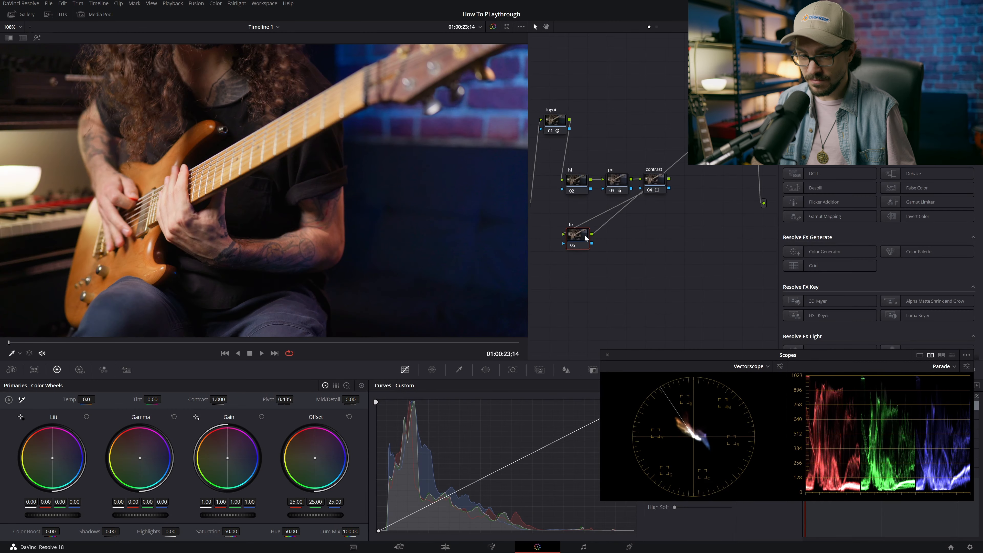
pyautogui.click(606, 245)
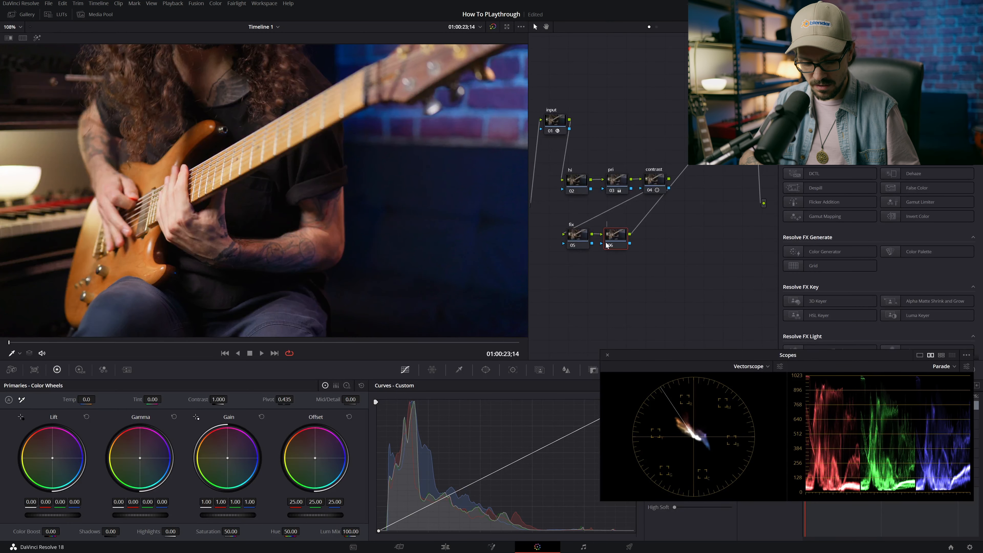
pyautogui.hotkey('alt', 's')
pyautogui.write('hsl')
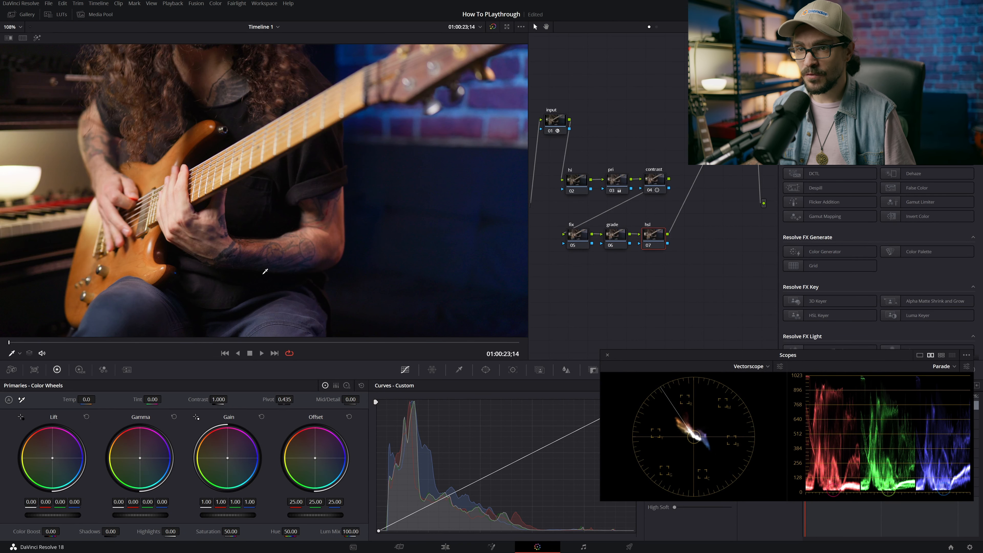
# Move the Scopes window clear of the curves, show the hsl node's Hue Vs Hue curve and sample the blue wall's hue
pyautogui.moveTo(639, 355); pyautogui.dragTo(645, 391)
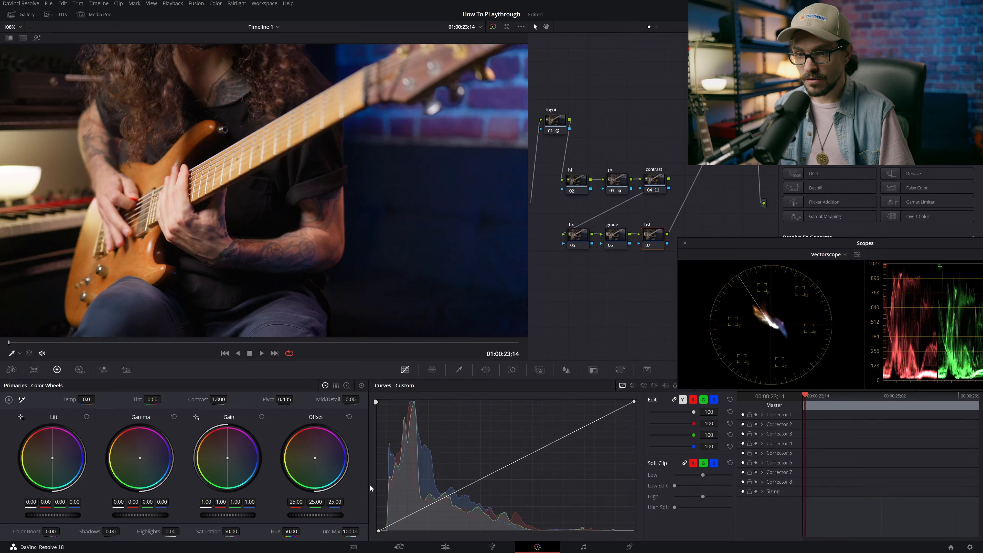
pyautogui.click(632, 386)
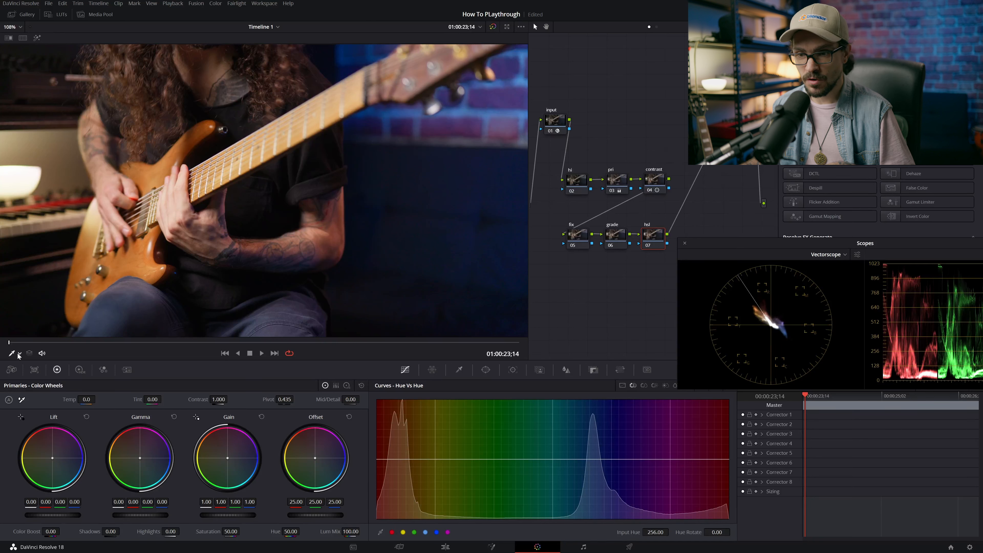
pyautogui.click(381, 58)
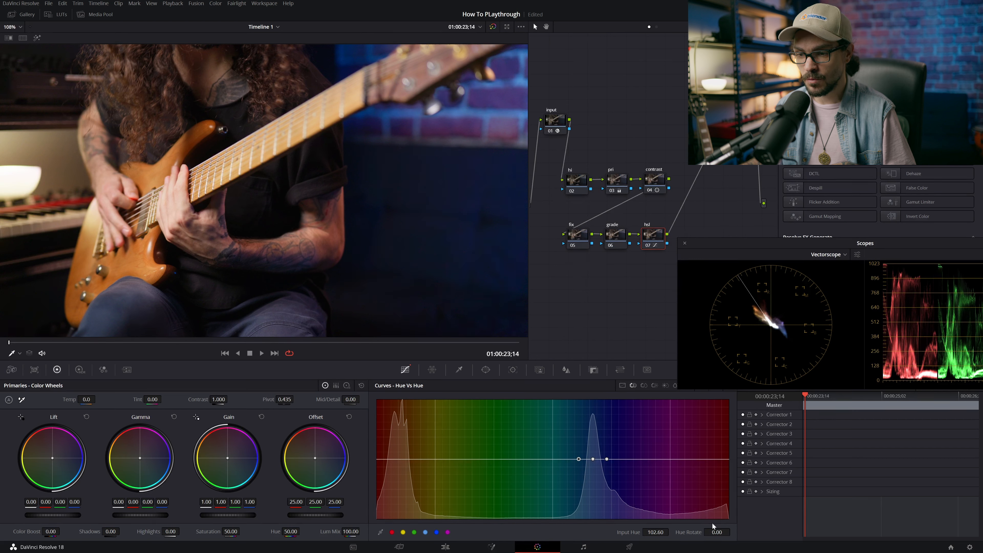
# Widen the blue range on the Hue Vs Hue curve by moving its two outer points away from the center point
pyautogui.moveTo(654, 532); pyautogui.dragTo(671, 532)
pyautogui.click(606, 458)
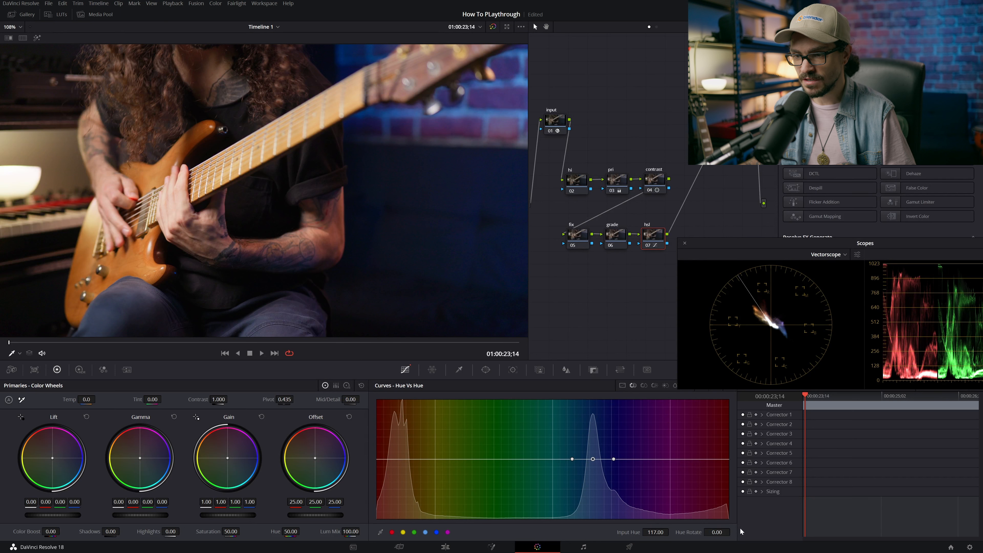
# Try a Hue Rotate of 15.20 on the sampled blue range and reset the hsl node's grade
pyautogui.moveTo(720, 531)
pyautogui.mouseDown()
pyautogui.moveTo(732, 532)
pyautogui.moveTo(705, 531)
pyautogui.moveTo(723, 531)
pyautogui.mouseUp()
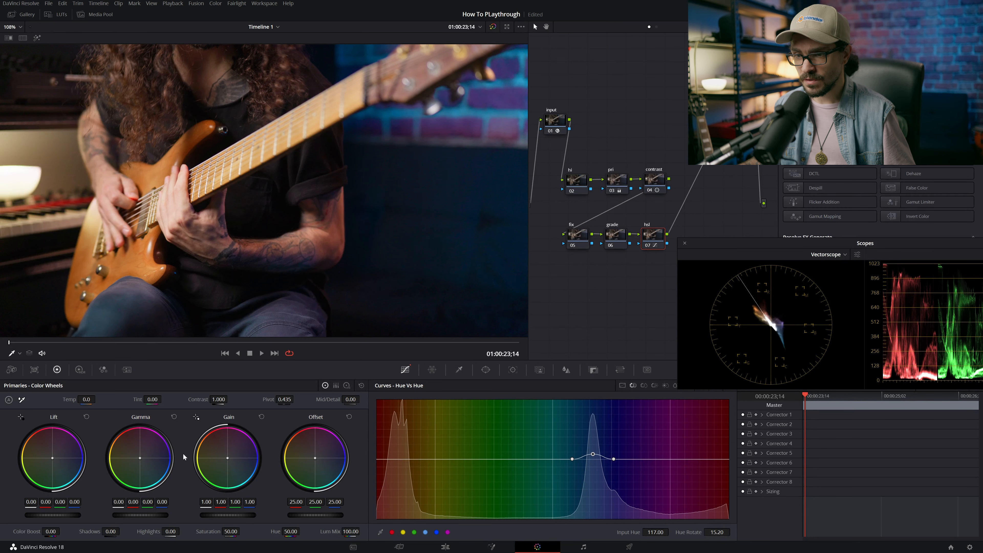
pyautogui.rightClick(658, 247)
pyautogui.click(682, 246)
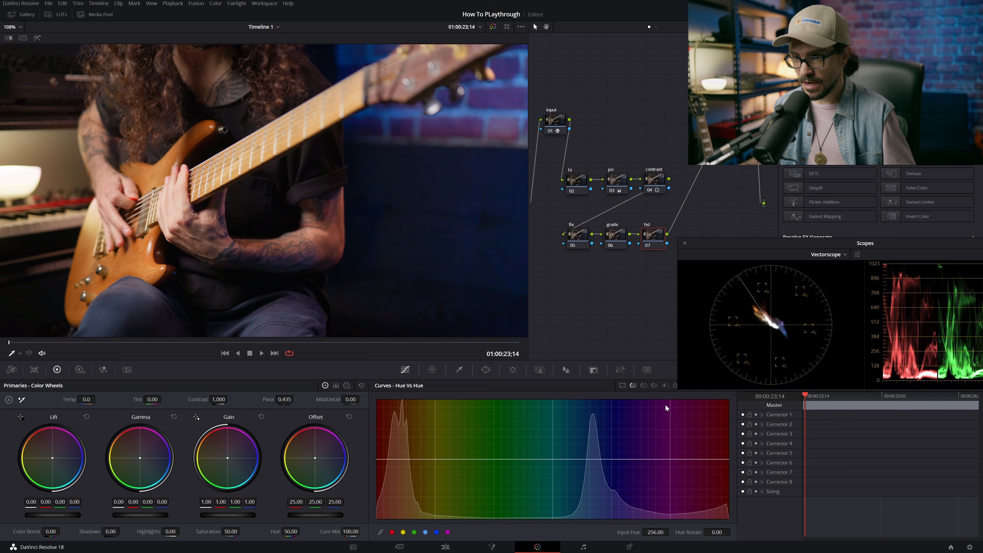
# Add the preset blue range to the hsl node's Hue Vs Hue curve and rotate its hue toward teal
pyautogui.click(436, 532)
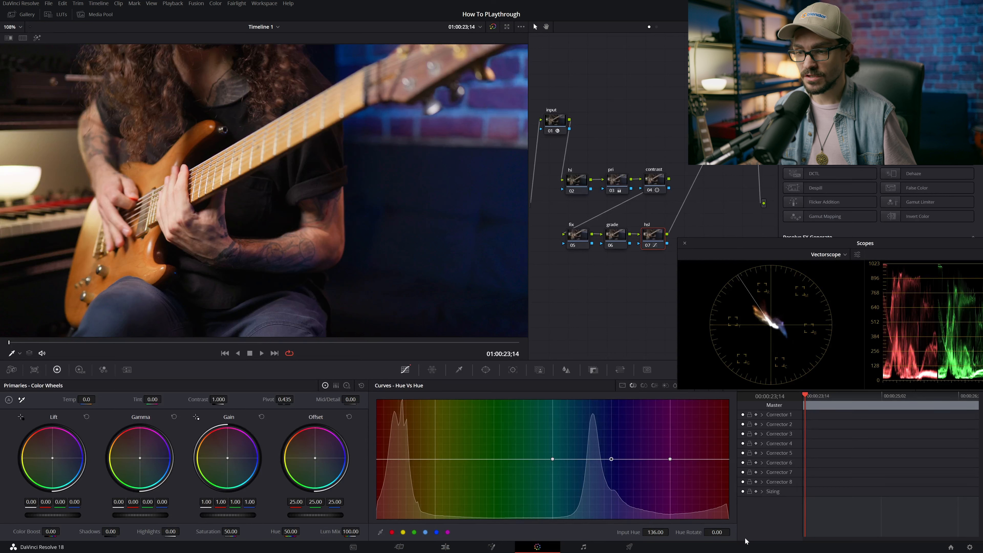
pyautogui.moveTo(716, 532); pyautogui.dragTo(735, 532)
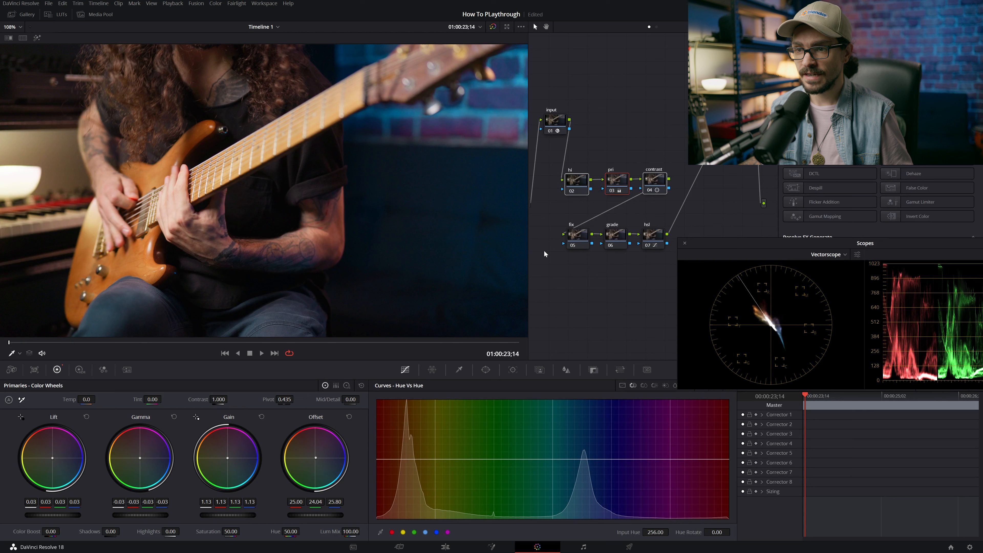
# Move the fix, grade and hsl nodes together slightly lower in the node graph
pyautogui.moveTo(547, 264); pyautogui.dragTo(665, 228)
pyautogui.moveTo(577, 238); pyautogui.dragTo(571, 253)
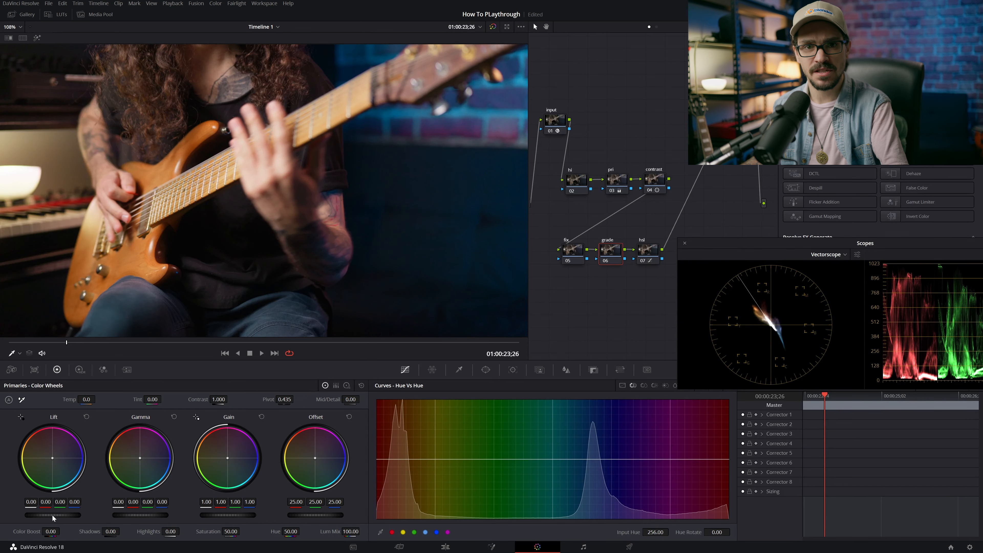
# Try raising the master Lift on the grade node and reset the Lift wheel
pyautogui.moveTo(52, 514); pyautogui.dragTo(73, 514)
pyautogui.click(86, 417)
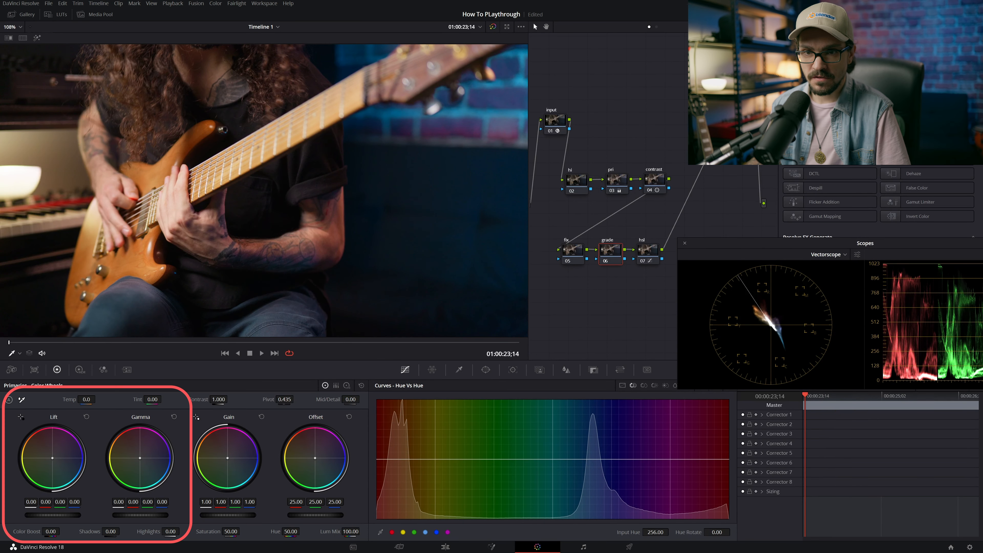
# Push the grade node's Lift toward teal with red -0.02, green 0.04 and blue 0.04, and compare with the node off and on
pyautogui.moveTo(53, 458); pyautogui.dragTo(51, 460)
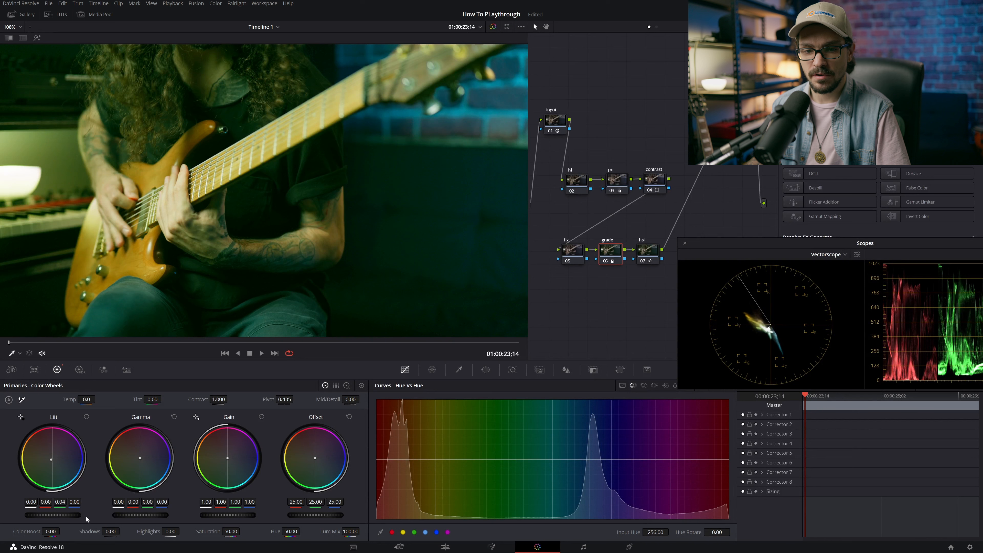
pyautogui.moveTo(51, 459); pyautogui.dragTo(53, 459)
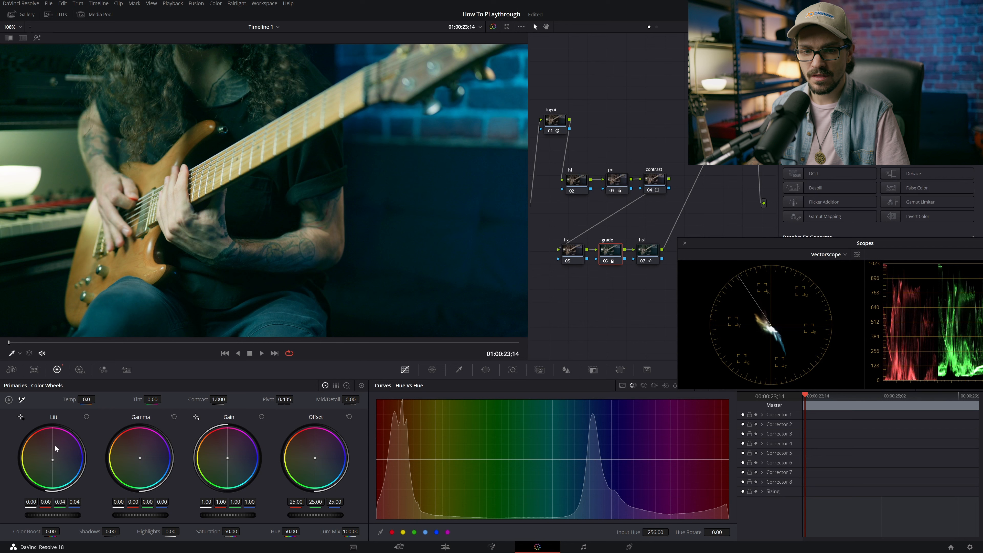
pyautogui.moveTo(53, 459); pyautogui.dragTo(53, 461)
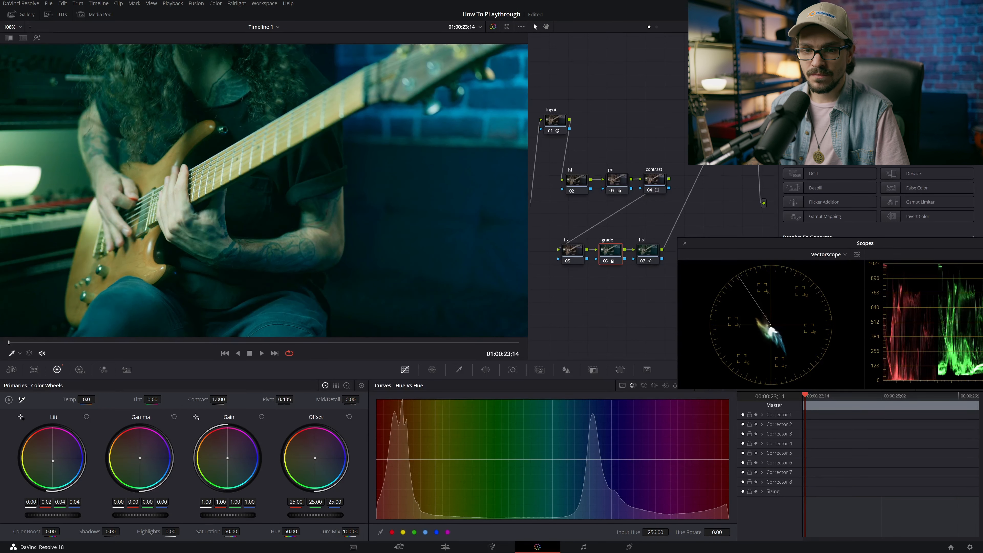
pyautogui.hotkey('ctrl', 'd')
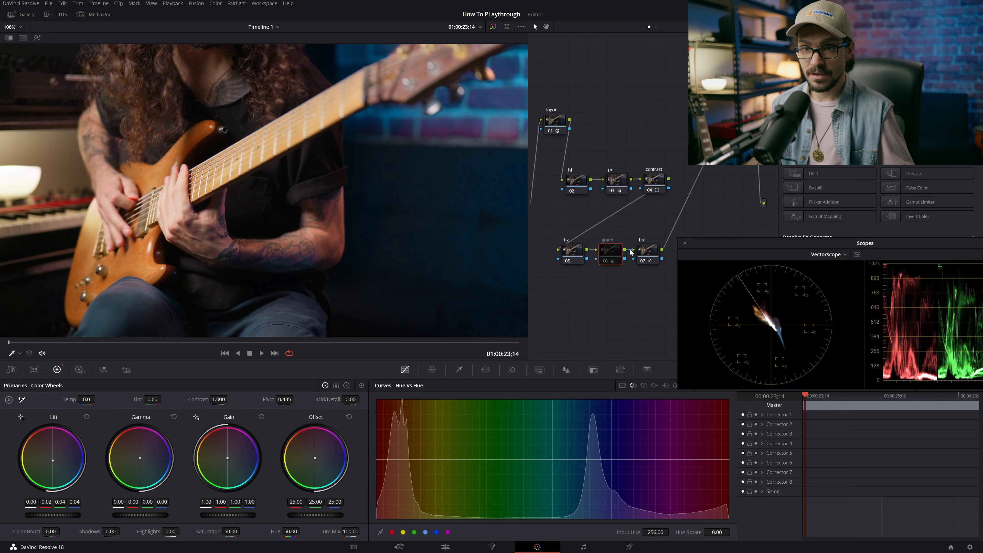
pyautogui.hotkey('ctrl', 'd')
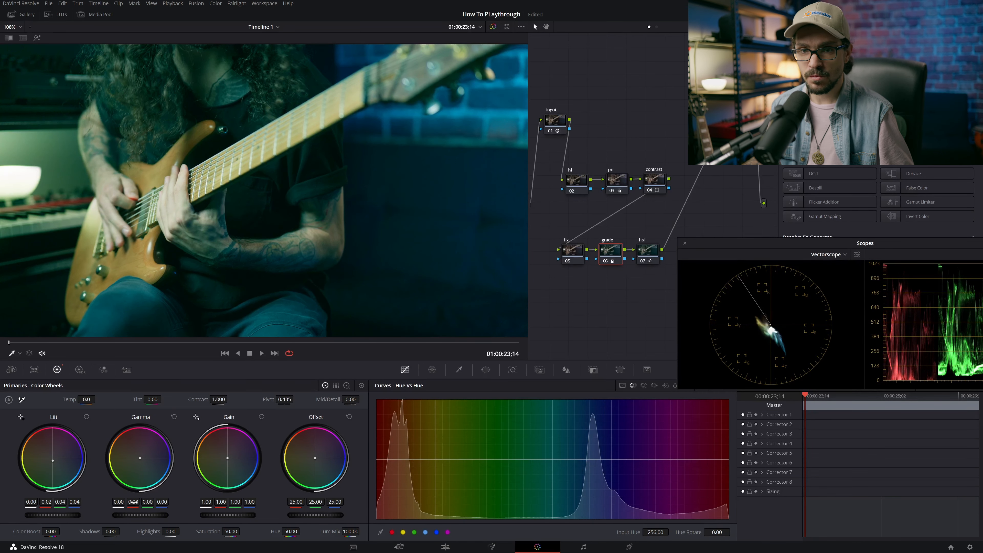
# Set the grade node's Gamma to red 0.02 and green -0.01, and compare the image with the node off and on
pyautogui.moveTo(135, 502); pyautogui.dragTo(140, 501)
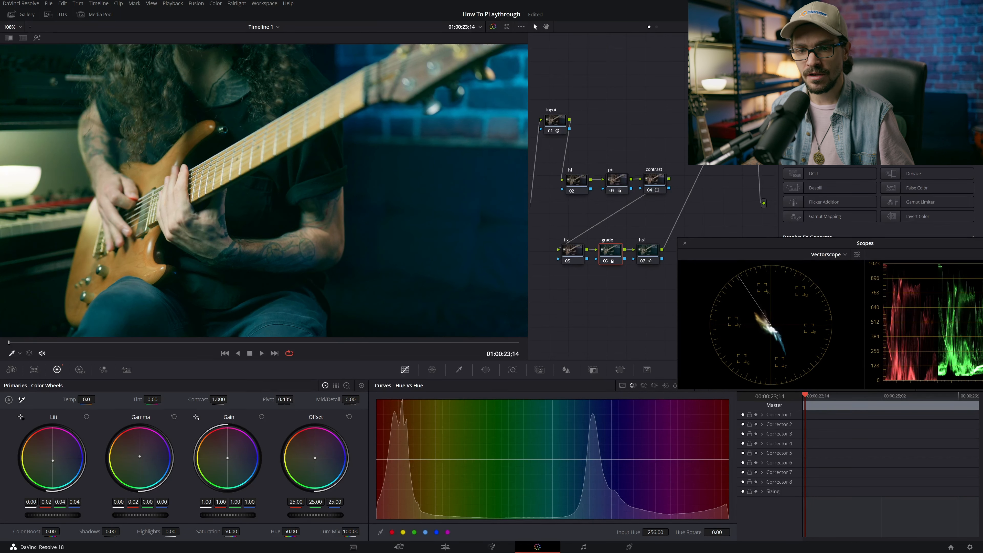
pyautogui.moveTo(140, 501); pyautogui.dragTo(143, 501)
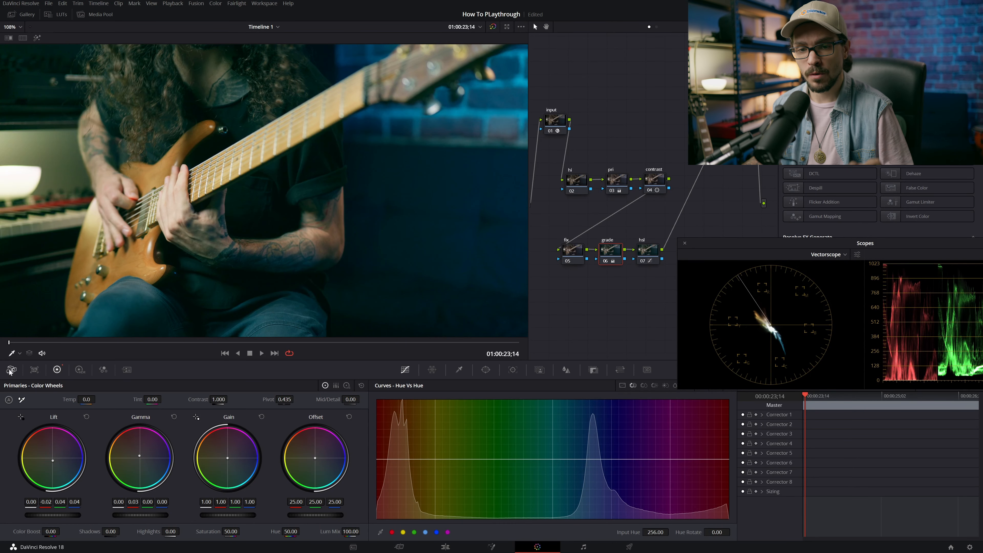
pyautogui.moveTo(141, 501); pyautogui.dragTo(137, 502)
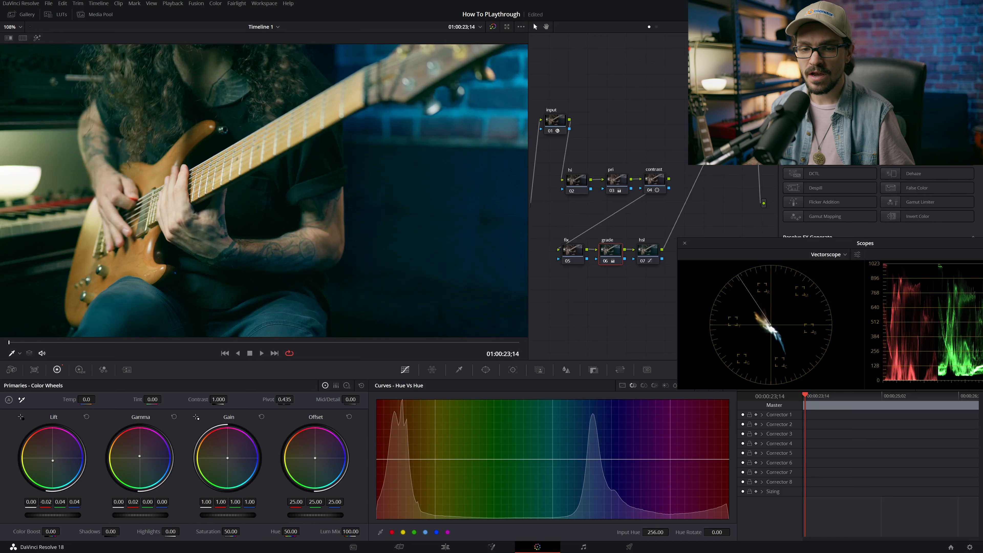
pyautogui.moveTo(148, 502); pyautogui.dragTo(144, 502)
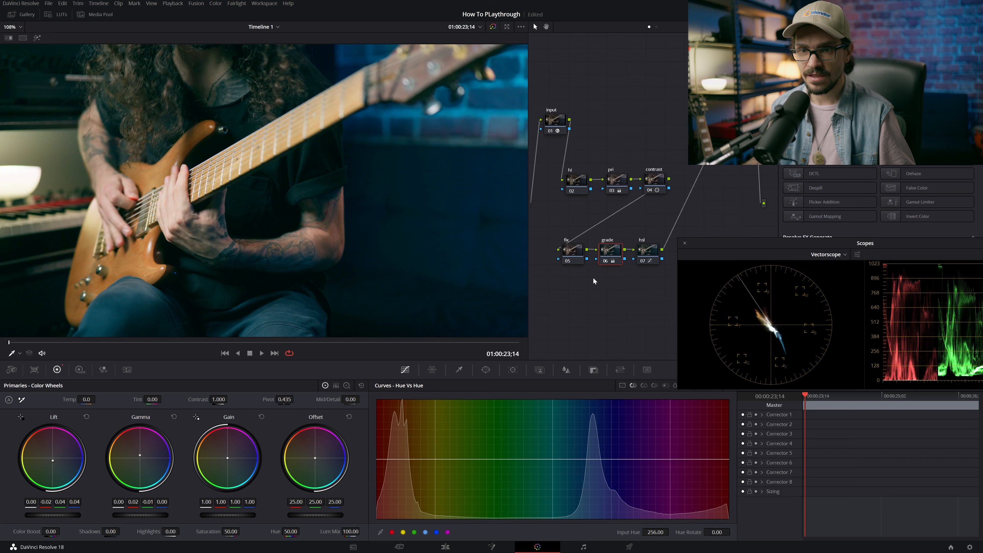
pyautogui.hotkey('ctrl', 'd')
pyautogui.hotkey('ctrl', 'd')
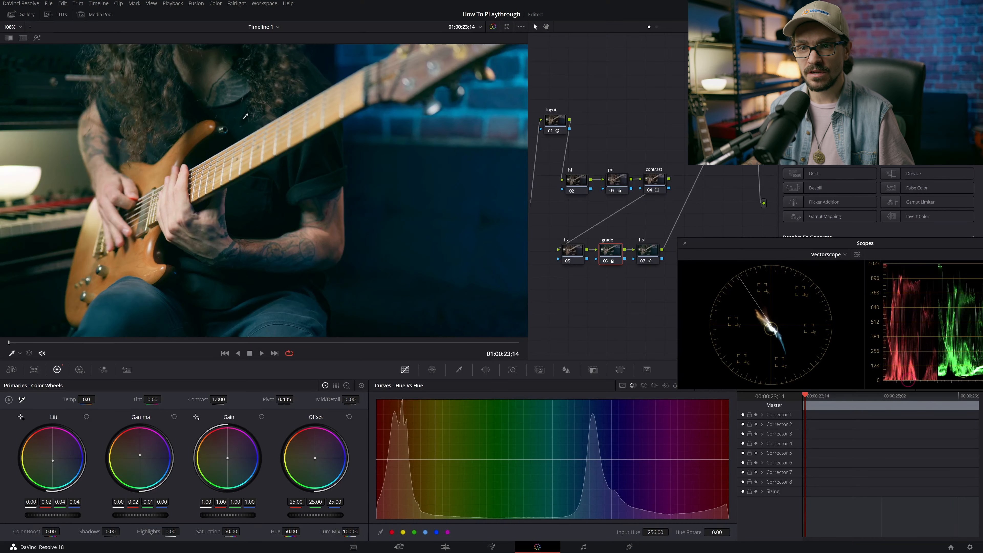
pyautogui.hotkey('ctrl', 'd')
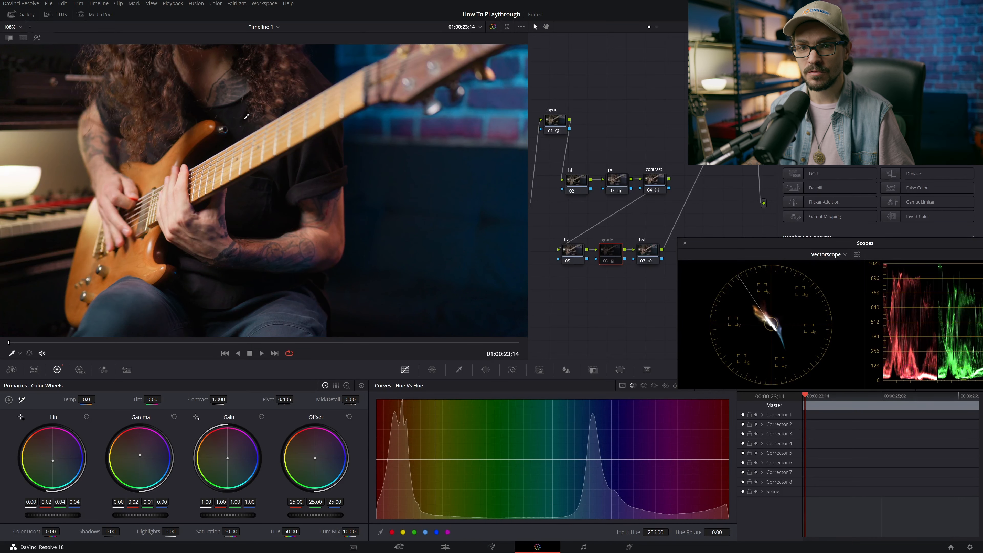
pyautogui.hotkey('ctrl', 'd')
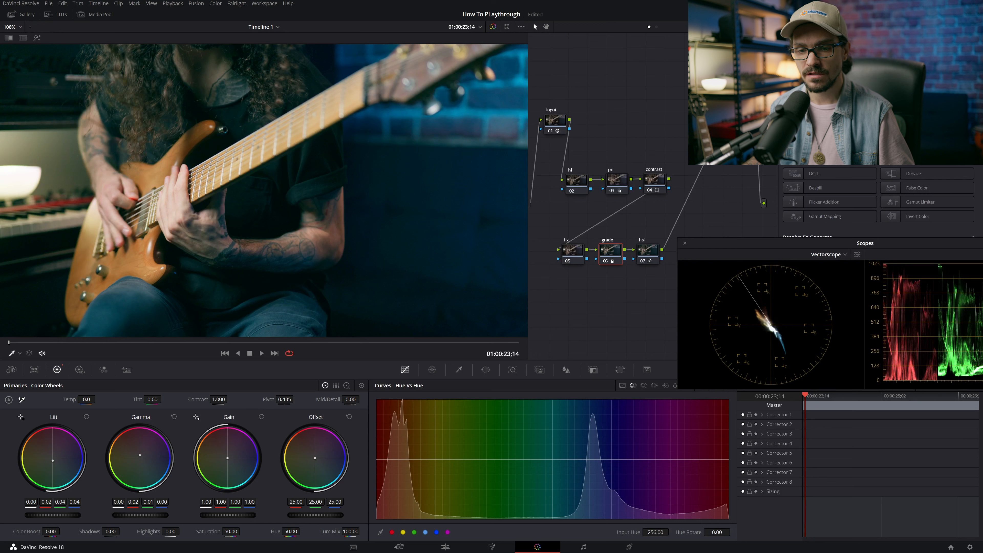
# Examine the hair, neck and chest tattoo up close with the grade node switched off and on
pyautogui.click(571, 256)
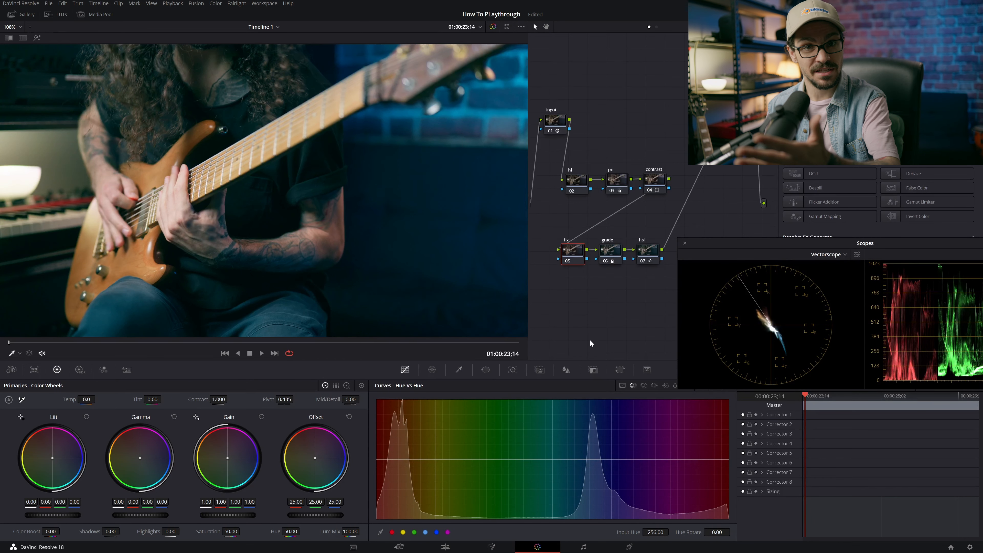
pyautogui.click(610, 252)
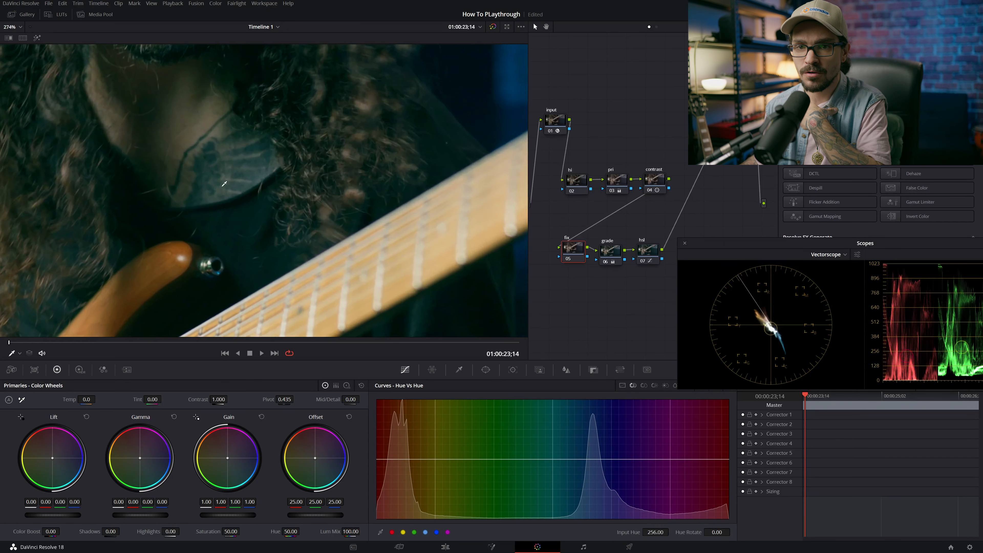
pyautogui.moveTo(188, 182); pyautogui.dragTo(224, 219)
pyautogui.moveTo(135, 224); pyautogui.dragTo(195, 181)
pyautogui.hotkey('ctrl', 'd')
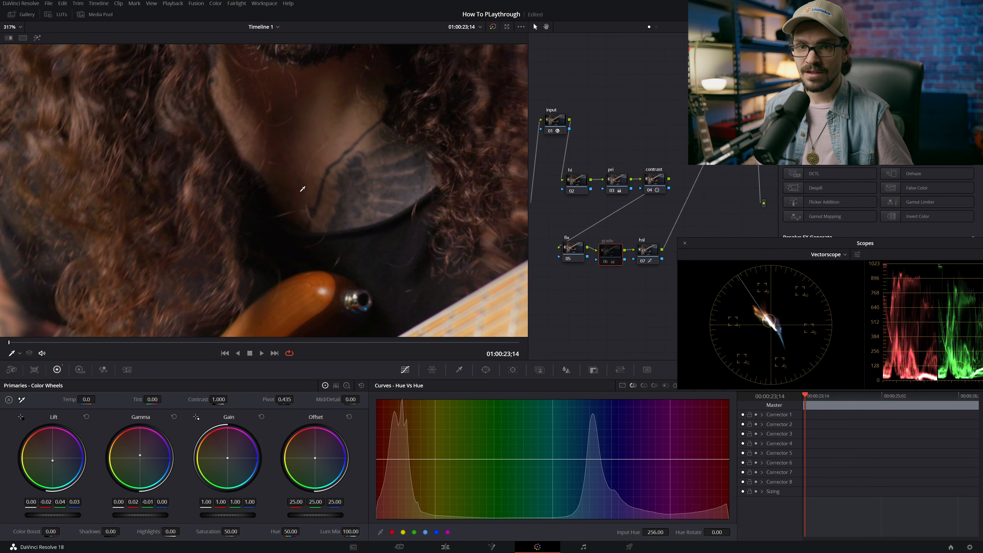
pyautogui.hotkey('ctrl', 'd')
pyautogui.hotkey('ctrl', 'd')
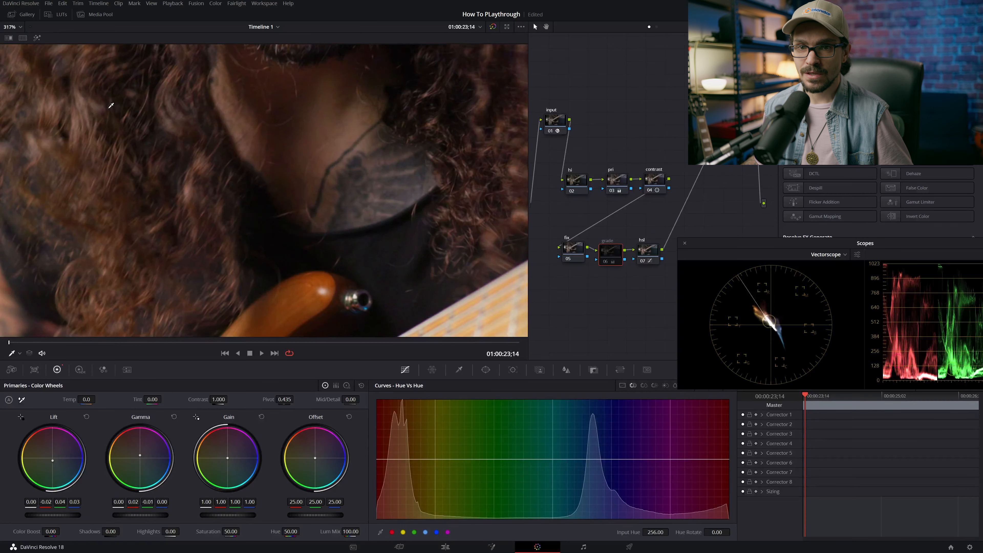
pyautogui.hotkey('ctrl', 'd')
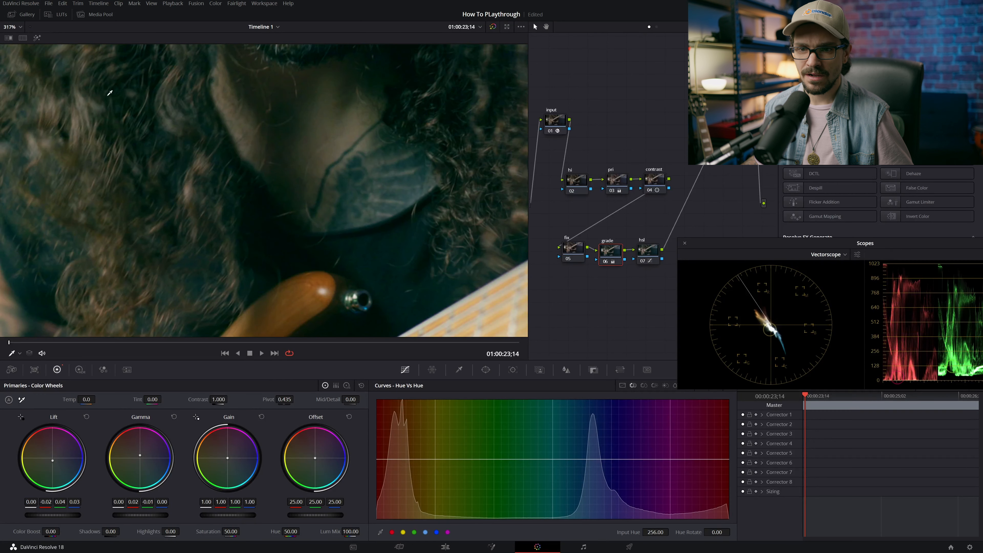
pyautogui.hotkey('ctrl', 'd')
pyautogui.hotkey('ctrl', 'd')
pyautogui.hotkey('ctrl', 'd')
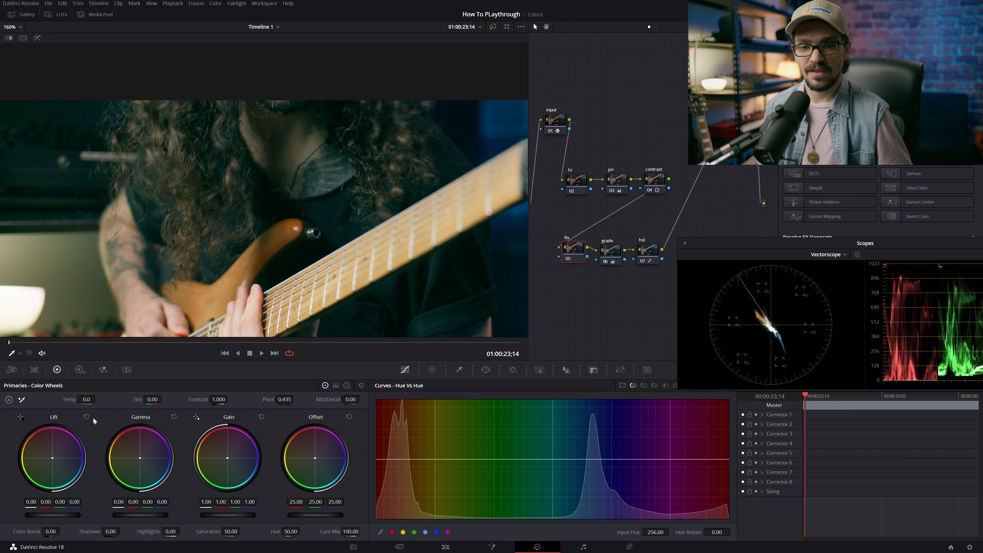
# Set the Dark zone's range limit to -2.25 in the fix node's HDR wheels, using the highlight view to check the affected shadows
pyautogui.click(79, 369)
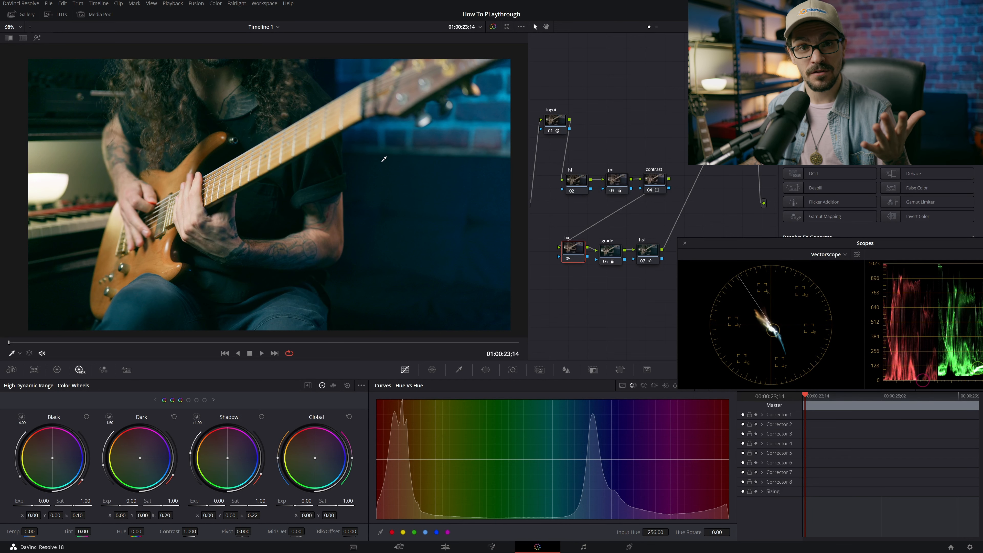
pyautogui.moveTo(573, 249); pyautogui.dragTo(574, 249)
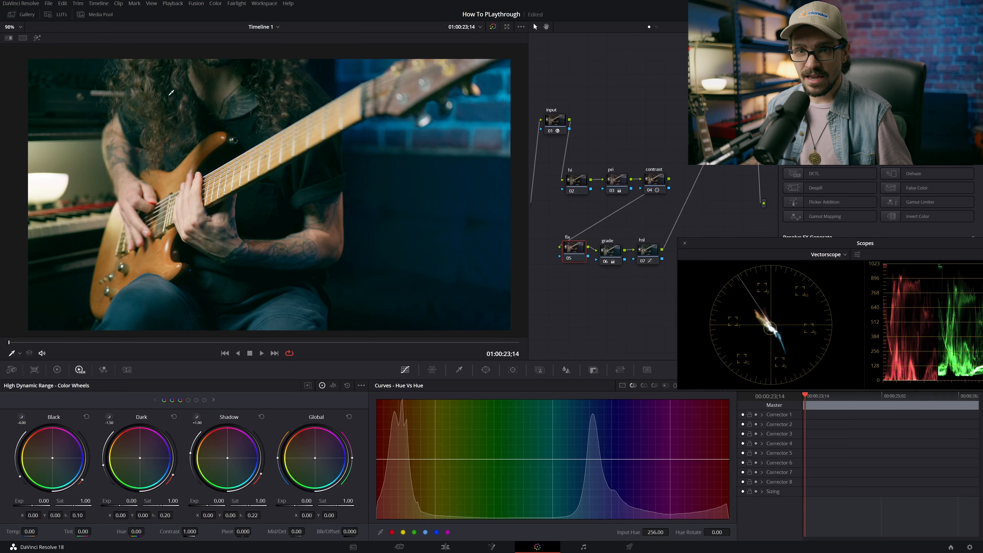
pyautogui.click(139, 460)
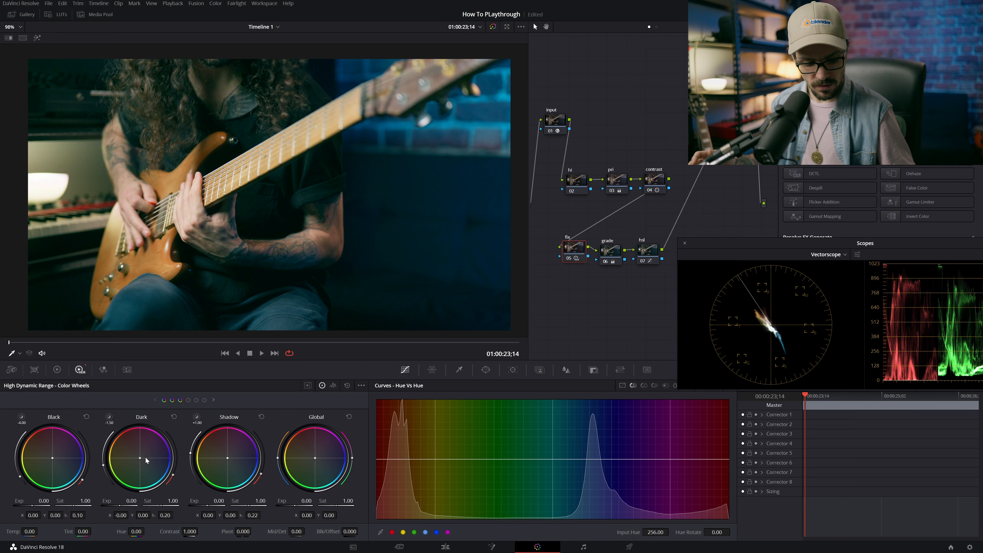
pyautogui.hotkey('shift', 'h')
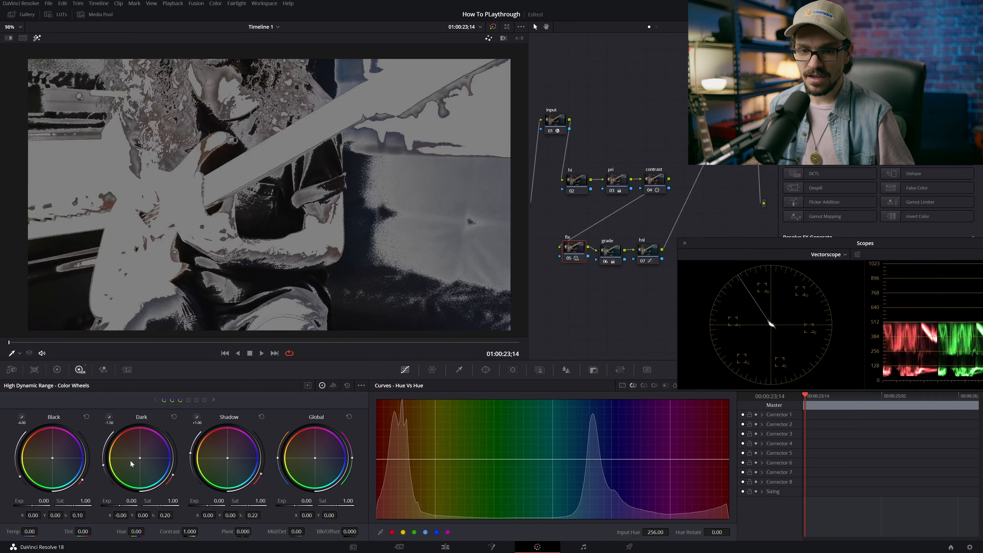
pyautogui.moveTo(104, 467); pyautogui.dragTo(111, 444)
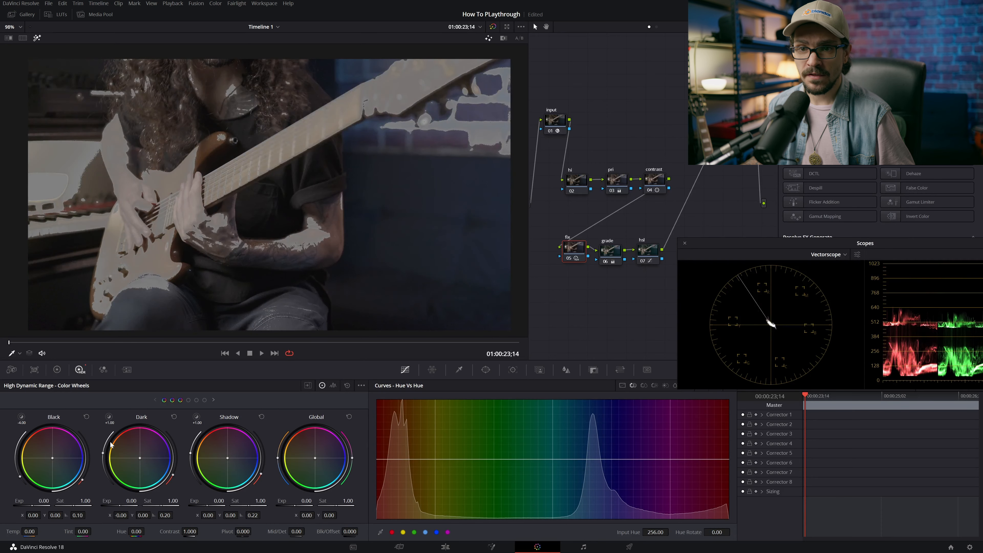
pyautogui.moveTo(105, 456); pyautogui.dragTo(109, 487)
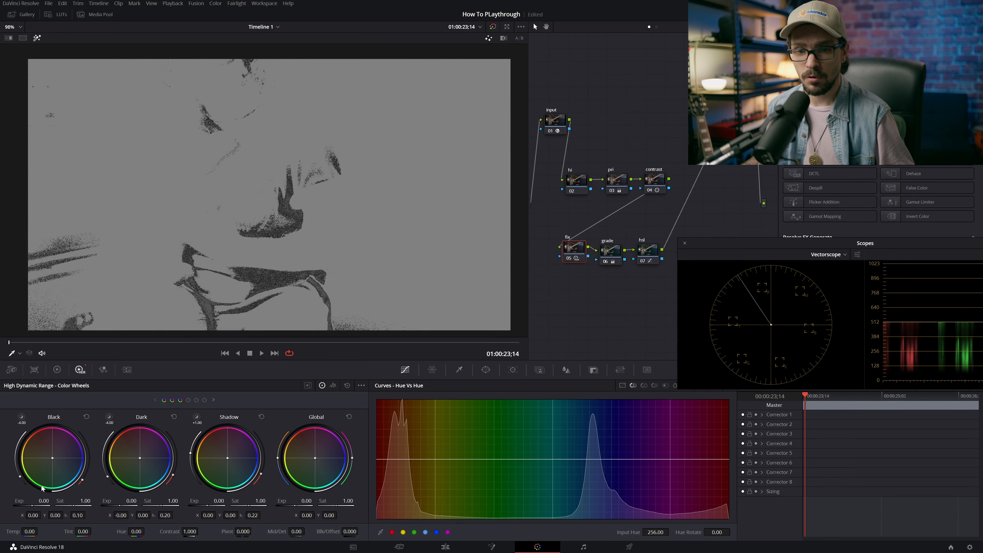
pyautogui.moveTo(113, 480); pyautogui.dragTo(102, 470)
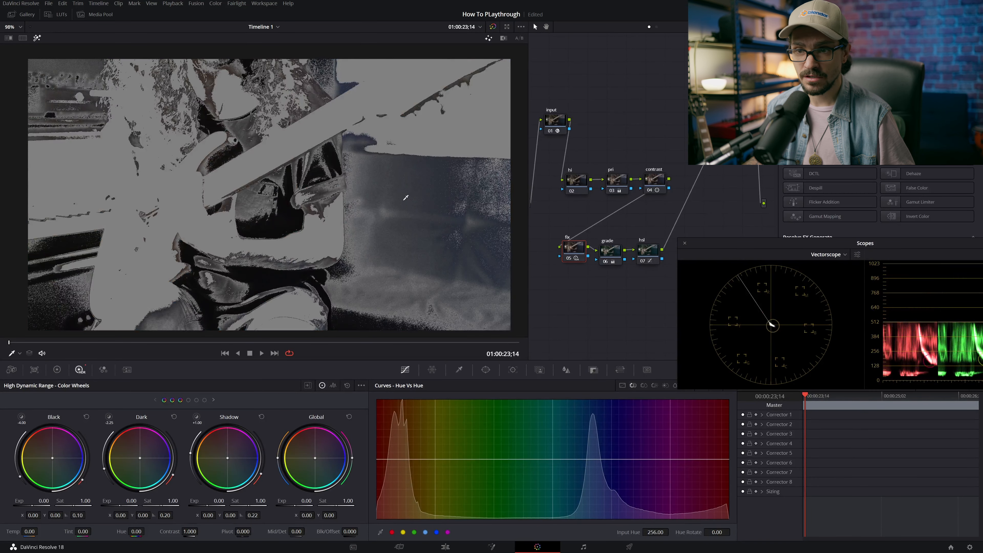
pyautogui.hotkey('shift', 'h')
# Shift the color balance of the fix node's HDR Dark wheel to X -0.01 and Y 0.04
pyautogui.click(610, 251)
pyautogui.click(56, 370)
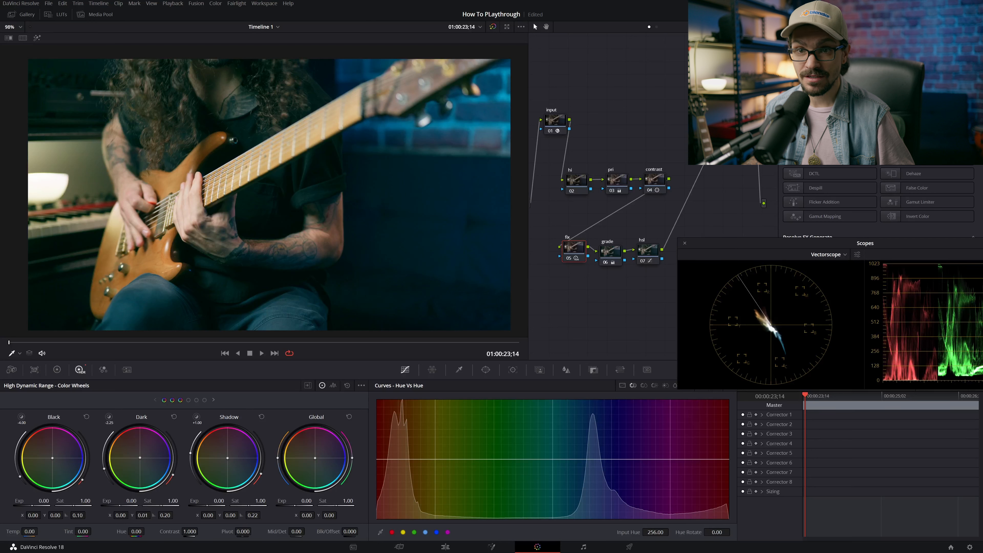
pyautogui.moveTo(140, 457); pyautogui.dragTo(141, 456)
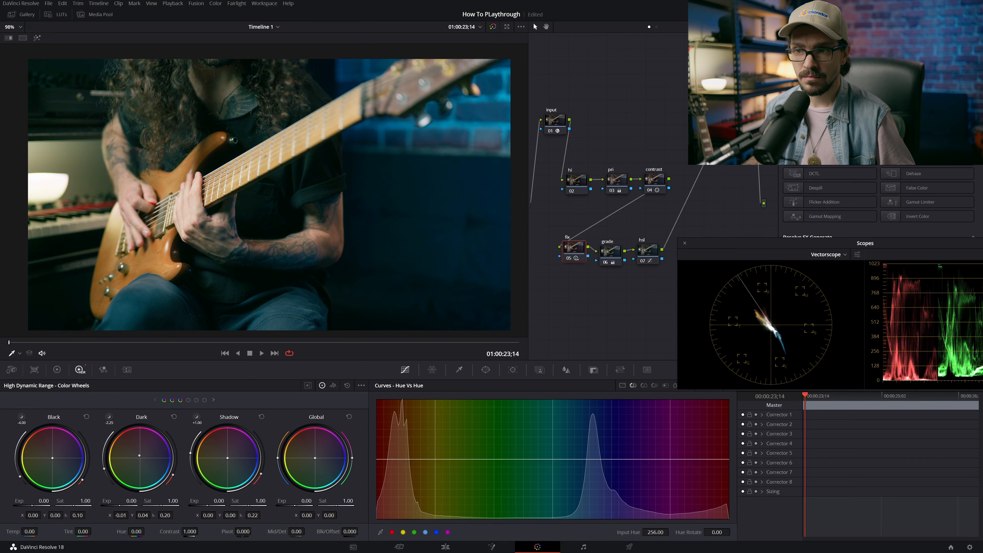
# Compare the image with the fix node off and on, including a close look at the hair, neck and chest tattoo
pyautogui.hotkey('ctrl', 'd')
pyautogui.hotkey('ctrl', 'd')
pyautogui.hotkey('ctrl', 'd')
pyautogui.hotkey('ctrl', 'd')
pyautogui.hotkey('ctrl', 'd')
pyautogui.hotkey('ctrl', 'd')
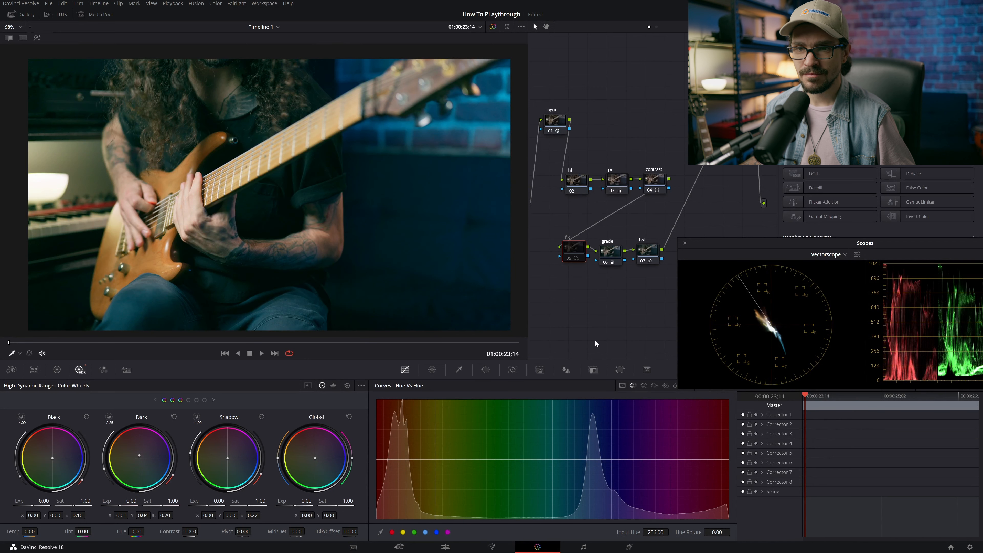
pyautogui.hotkey('ctrl', 'd')
pyautogui.hotkey('ctrl', 'd')
pyautogui.hotkey('ctrl', 'd')
pyautogui.scroll(5, 135, 62)
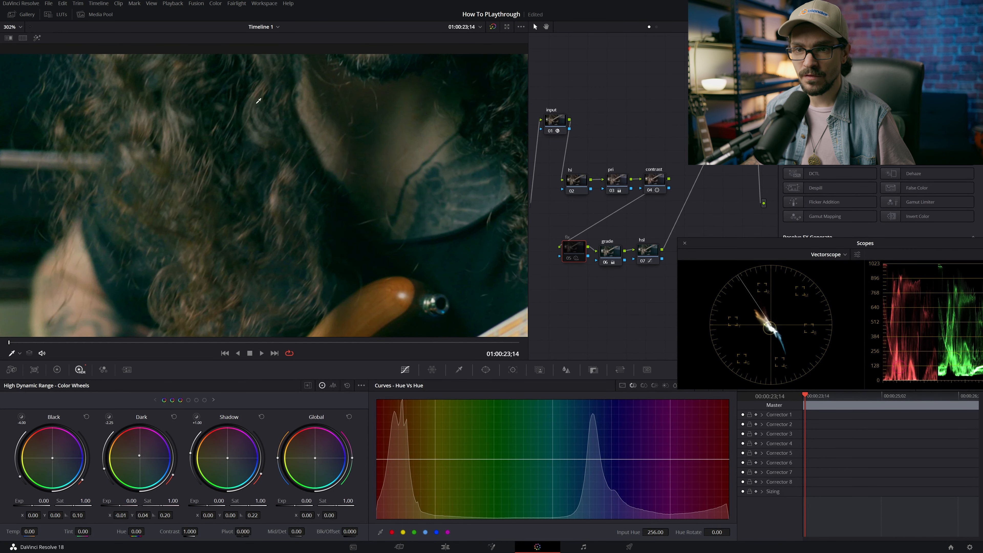
pyautogui.hotkey('ctrl', 'd')
pyautogui.hotkey('ctrl', 'd')
# Select the fix, grade and hsl nodes together and compare the image with all three off and on
pyautogui.moveTo(538, 222); pyautogui.dragTo(686, 288)
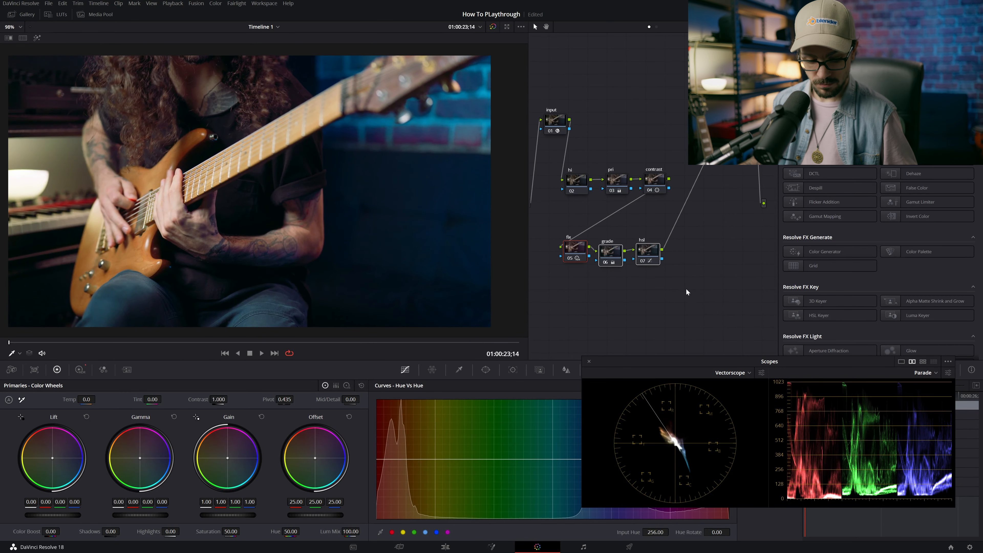
pyautogui.hotkey('ctrl', 'd')
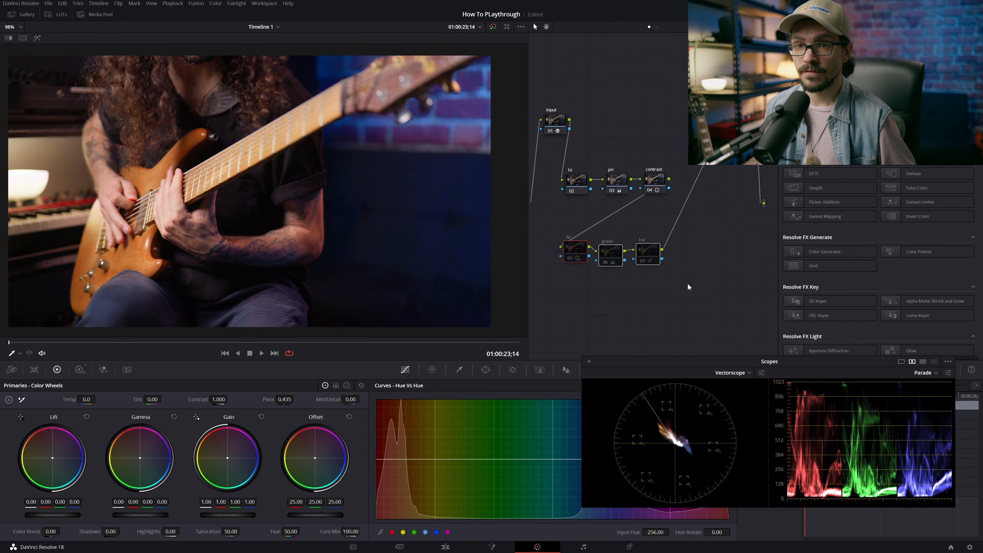
pyautogui.hotkey('ctrl', 'd')
pyautogui.hotkey('ctrl', 'd')
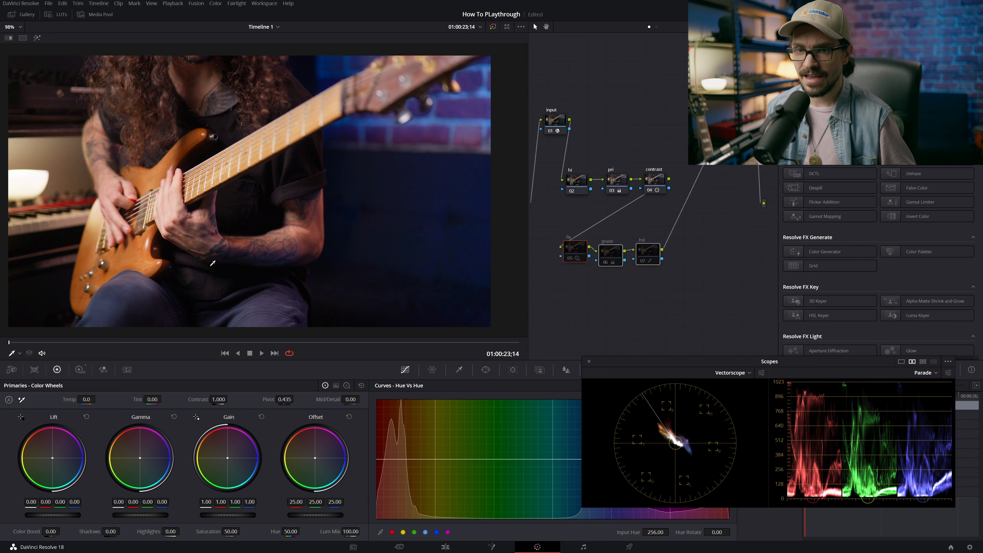
# Select the hi node and open its HSL Qualifier
pyautogui.click(550, 304)
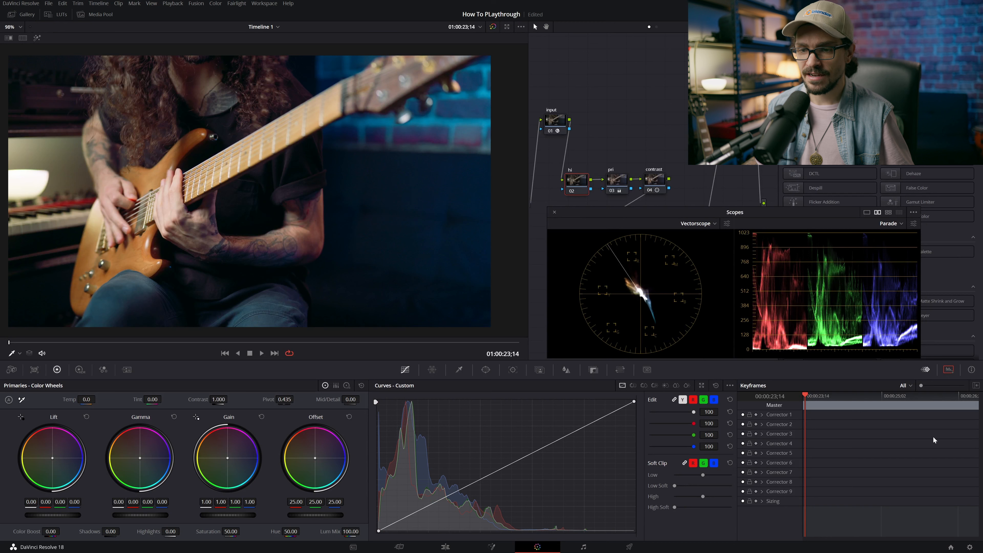
pyautogui.click(461, 370)
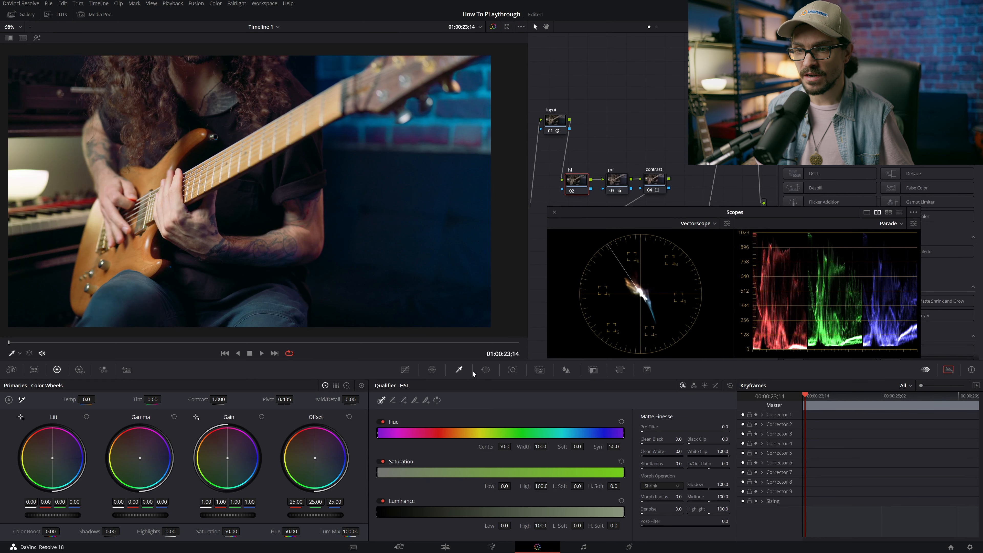
pyautogui.click(177, 189)
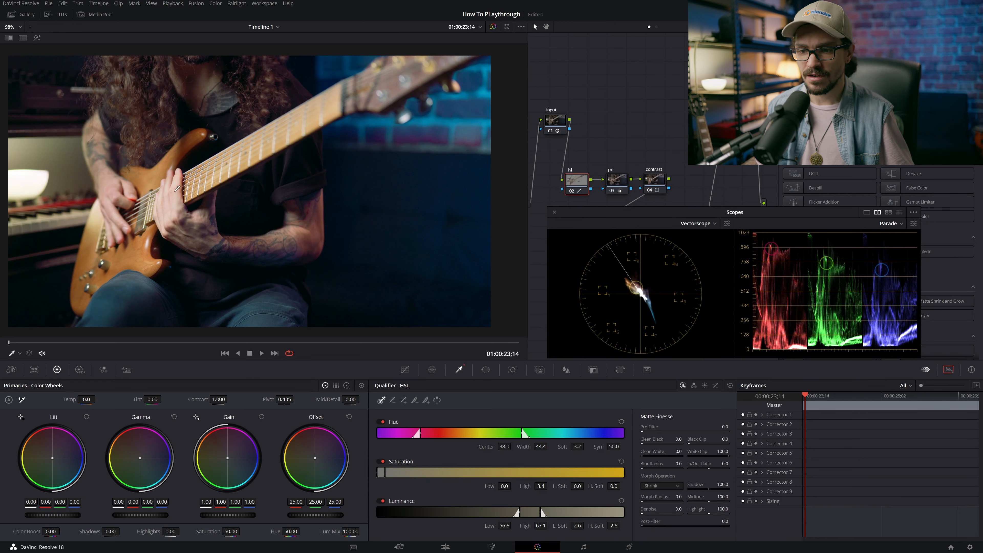
pyautogui.hotkey('ctrl', 'z')
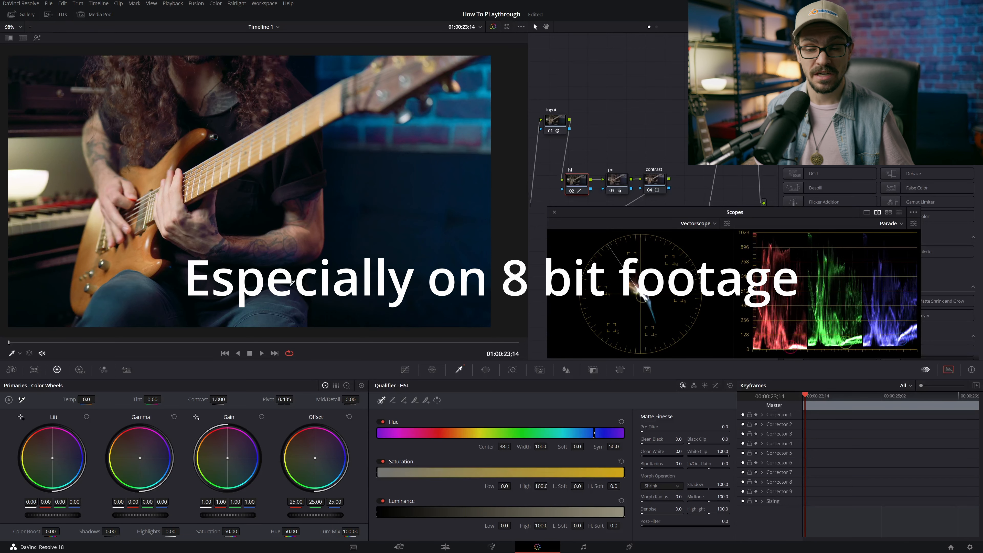
pyautogui.hotkey('ctrl', 'z')
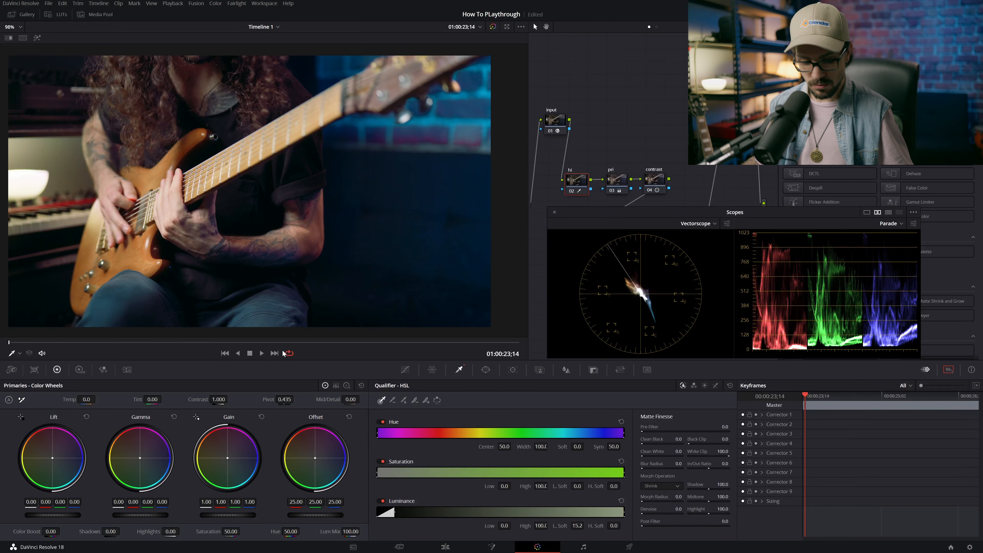
# Isolate the brightest areas in the hi node's qualifier with Luminance Low 61.4 and L. Soft 8.5, checking the selection in the highlight view
pyautogui.hotkey('shift', 'h')
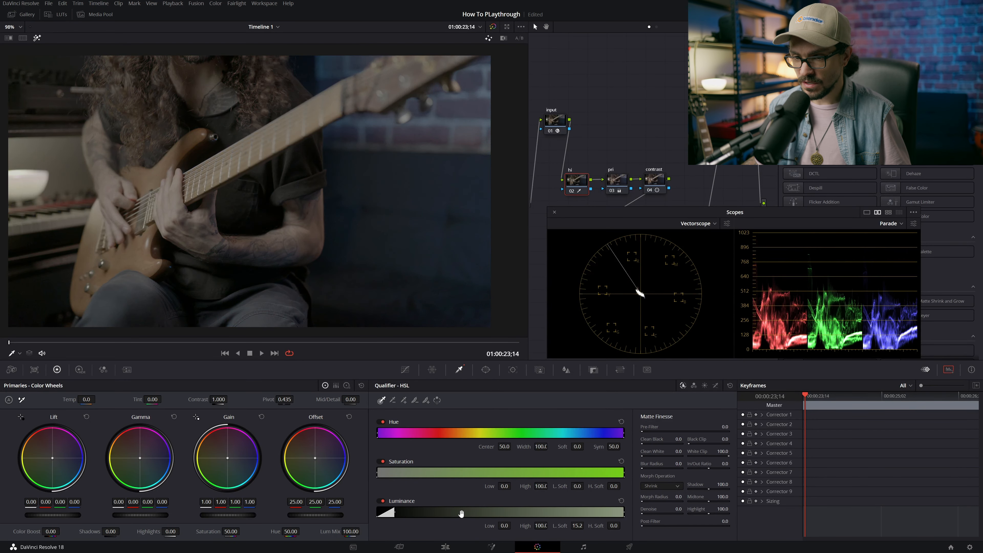
pyautogui.moveTo(579, 526); pyautogui.dragTo(557, 526)
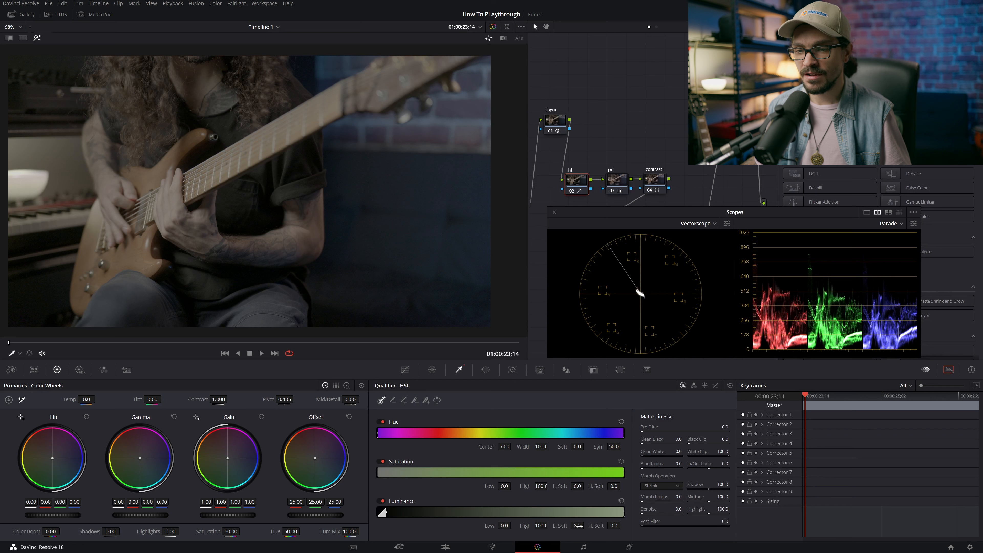
pyautogui.moveTo(513, 525); pyautogui.dragTo(553, 524)
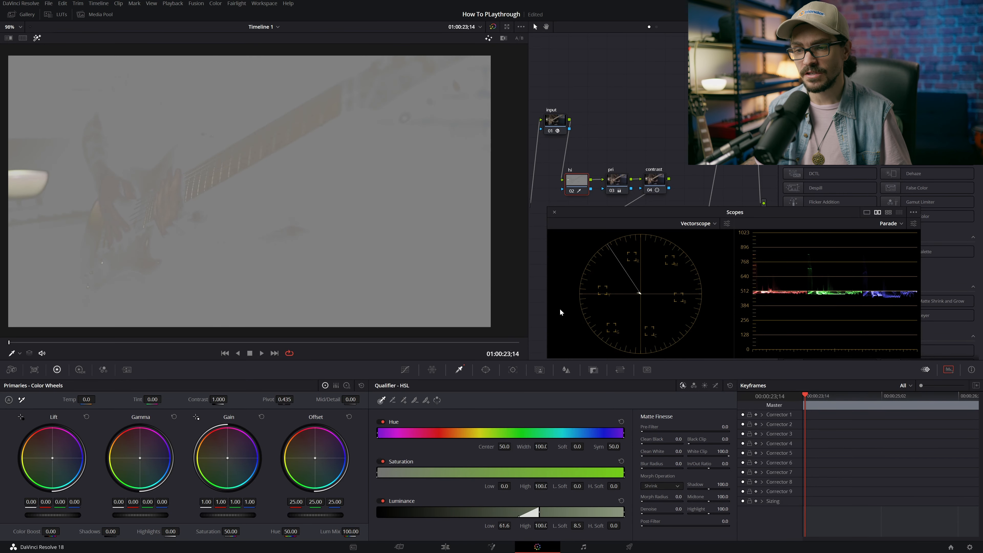
pyautogui.moveTo(504, 525); pyautogui.dragTo(503, 525)
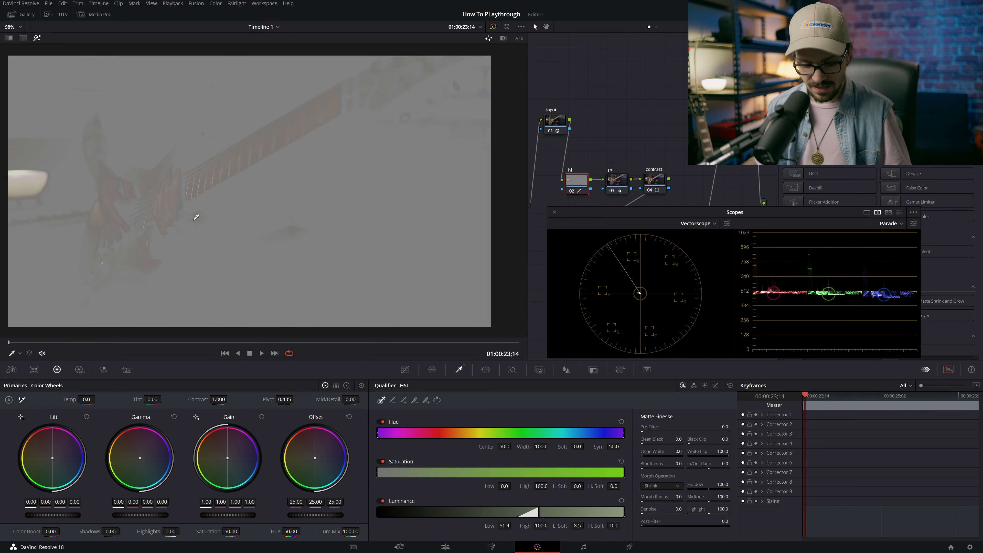
pyautogui.hotkey('shift', 'h')
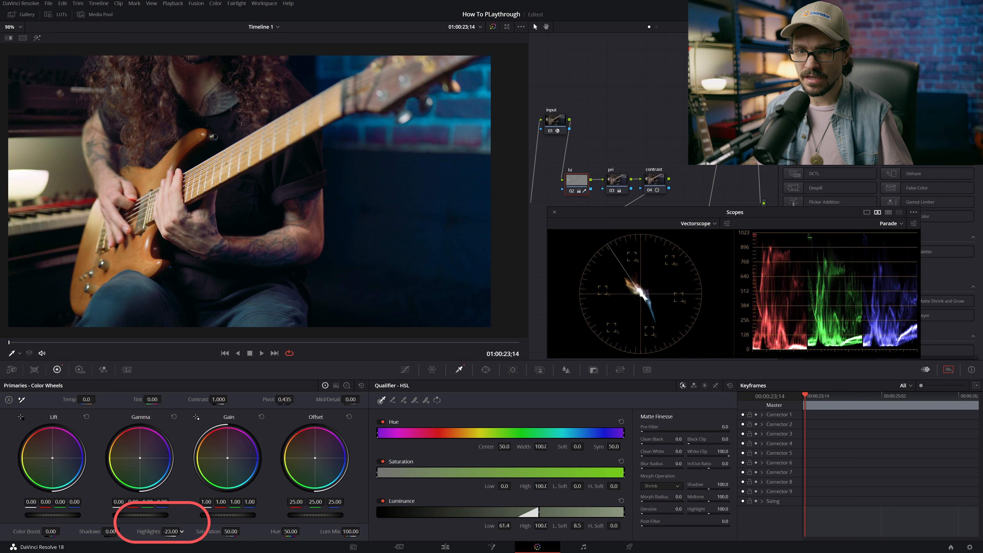
# Try Highlights at -100 on the hi node and compare the image with the node off and on
pyautogui.moveTo(170, 531); pyautogui.dragTo(154, 531)
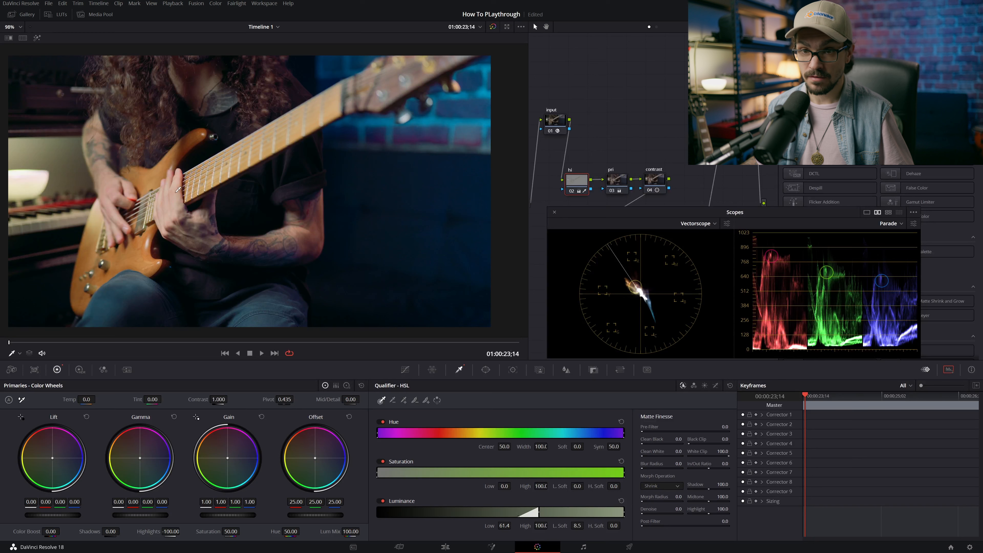
pyautogui.hotkey('ctrl', 'd')
pyautogui.hotkey('ctrl', 'd')
pyautogui.hotkey('ctrl', 'd')
pyautogui.hotkey('ctrl', 'd')
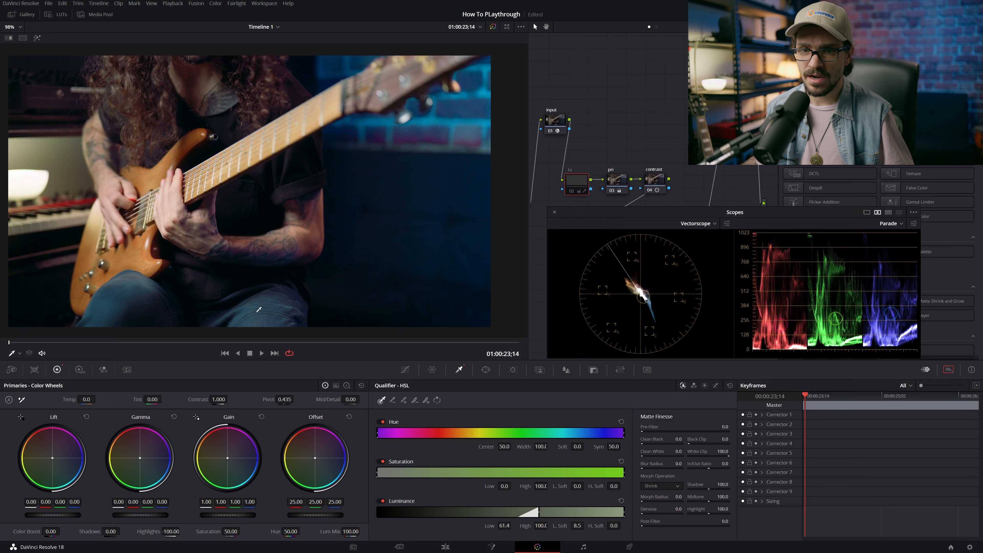
pyautogui.hotkey('ctrl', 'd')
pyautogui.hotkey('ctrl', 'd')
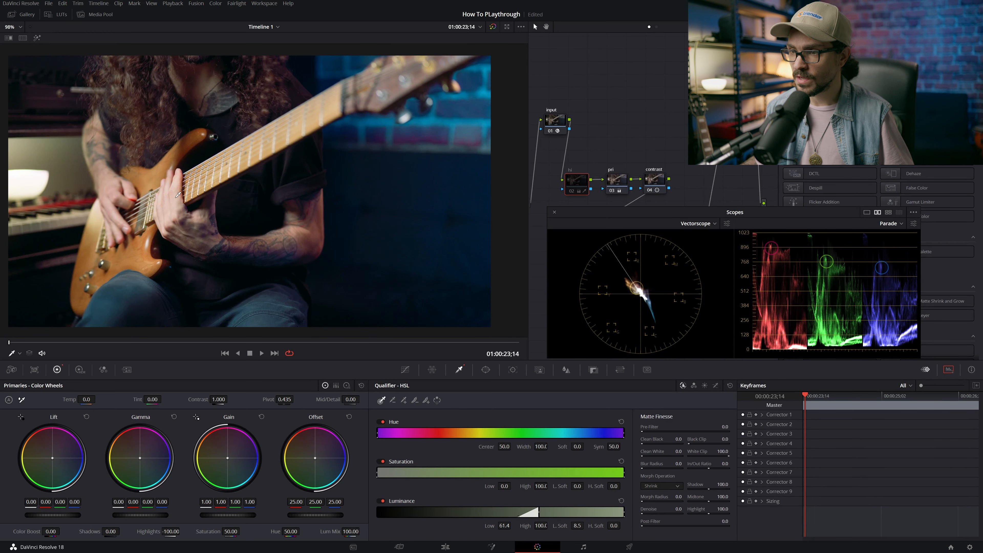
pyautogui.hotkey('ctrl', 'd')
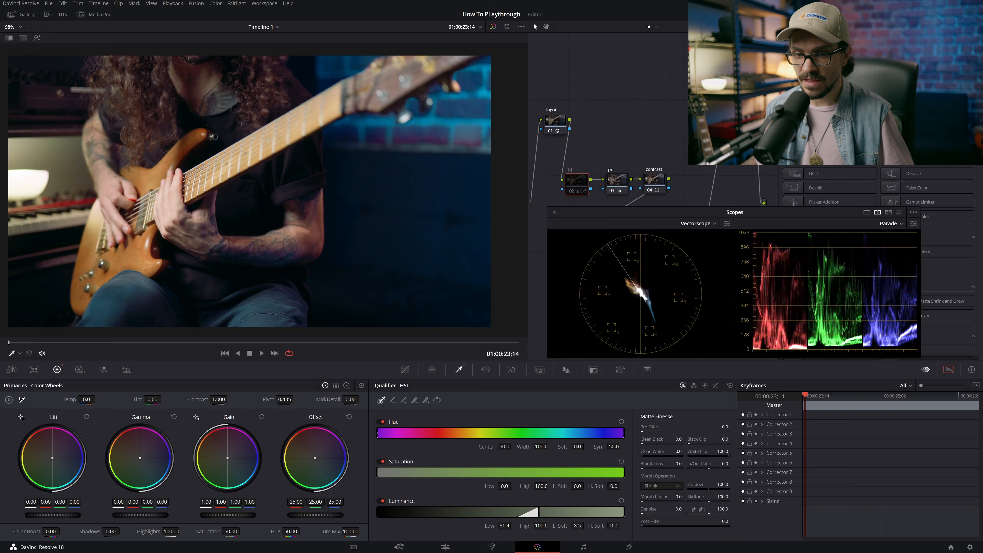
pyautogui.hotkey('ctrl', 'd')
# Set the hi node's Highlights to about -43, compare the image with the node off and on, and fine-tune the amount
pyautogui.moveTo(169, 529); pyautogui.dragTo(208, 528)
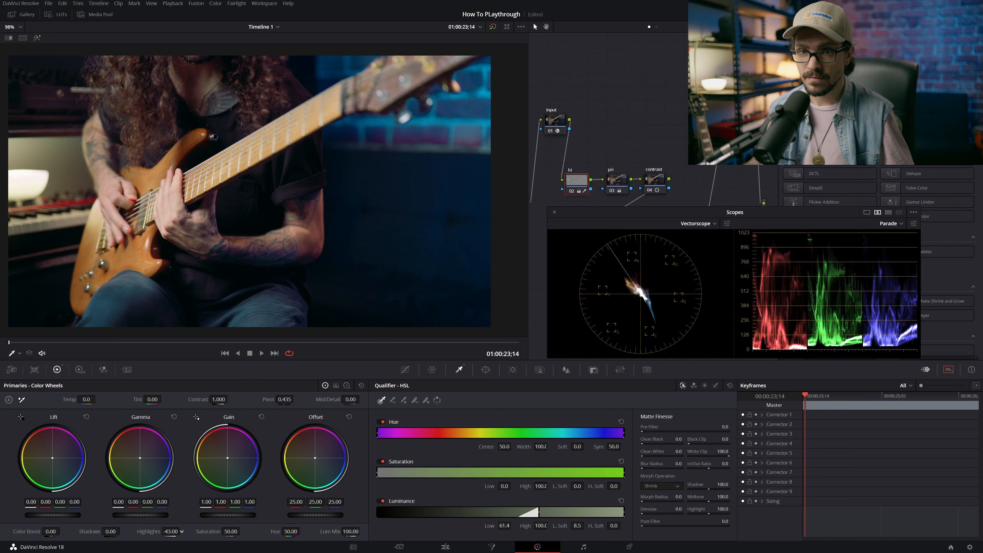
pyautogui.hotkey('ctrl', 'd')
pyautogui.hotkey('ctrl', 'd')
pyautogui.hotkey('ctrl', 'd')
pyautogui.hotkey('ctrl', 'd')
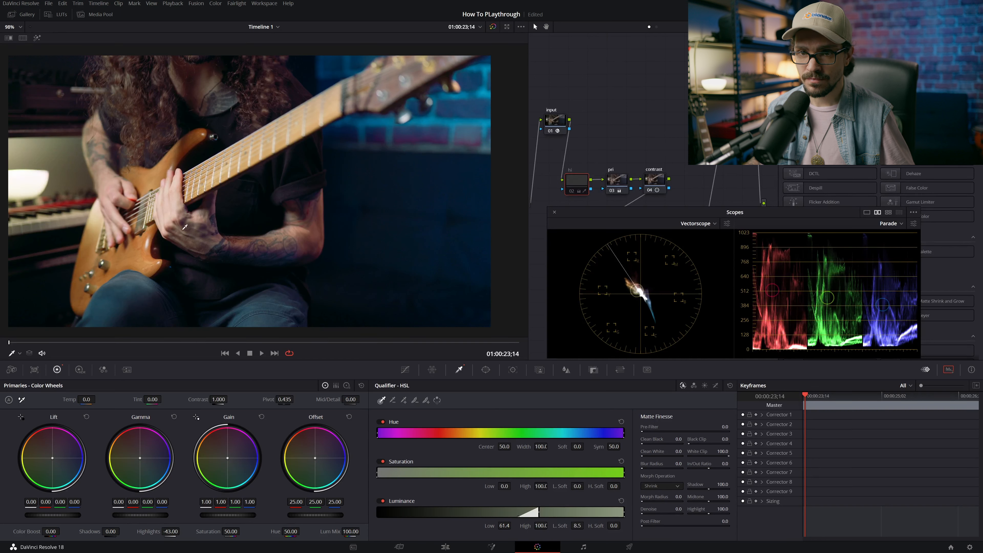
pyautogui.moveTo(176, 531); pyautogui.dragTo(181, 531)
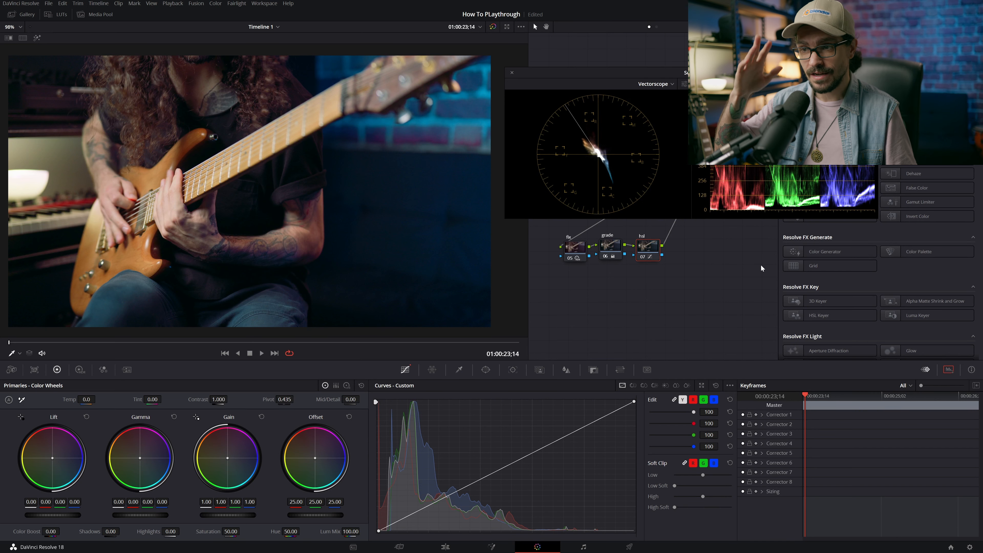
# Add a serial node after the hsl node and label it "look adj"
pyautogui.hotkey('alt', 's')
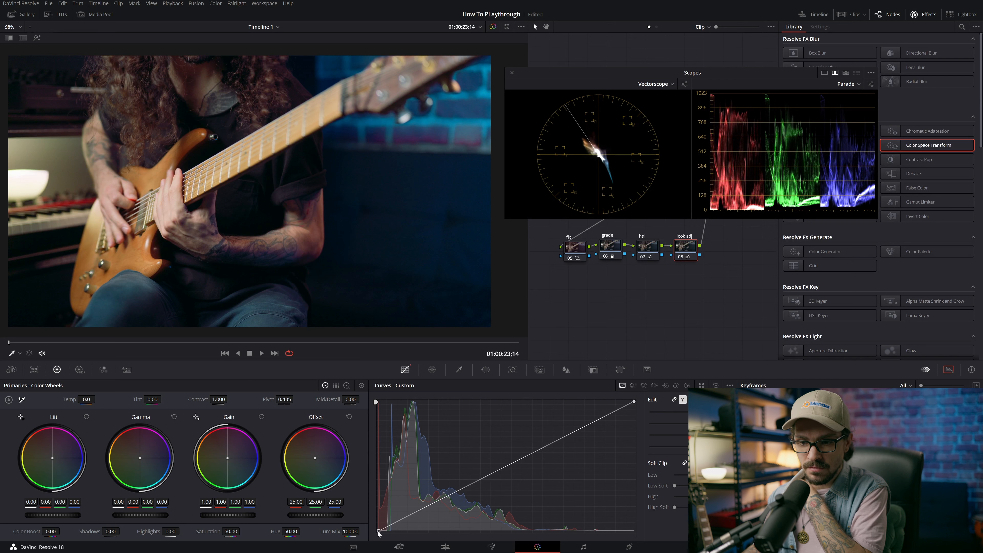
pyautogui.moveTo(635, 404); pyautogui.dragTo(620, 402)
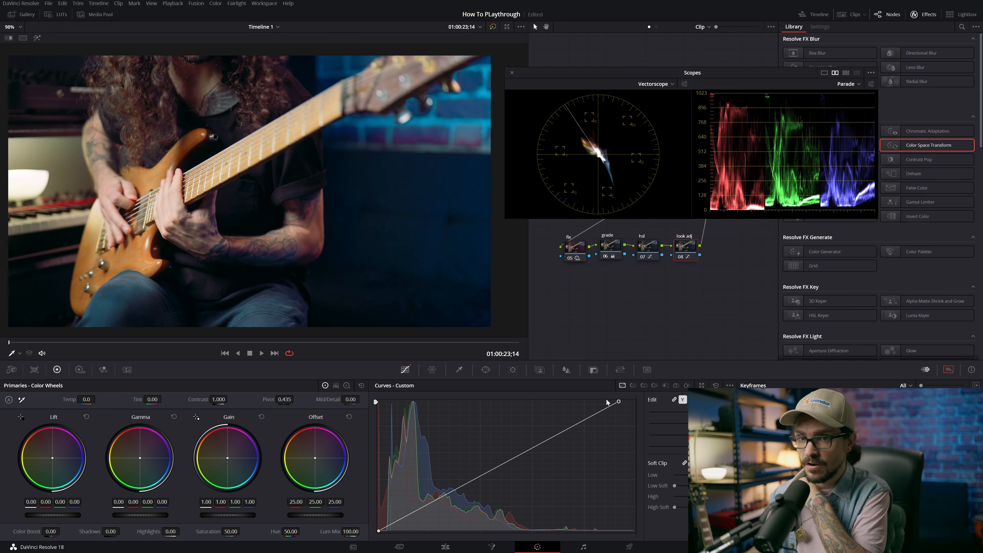
pyautogui.moveTo(619, 402)
pyautogui.mouseDown()
pyautogui.moveTo(588, 402)
pyautogui.moveTo(633, 401)
pyautogui.moveTo(632, 422)
pyautogui.moveTo(631, 384)
pyautogui.moveTo(632, 416)
pyautogui.moveTo(634, 400)
pyautogui.mouseUp()
pyautogui.moveTo(378, 533); pyautogui.dragTo(376, 504)
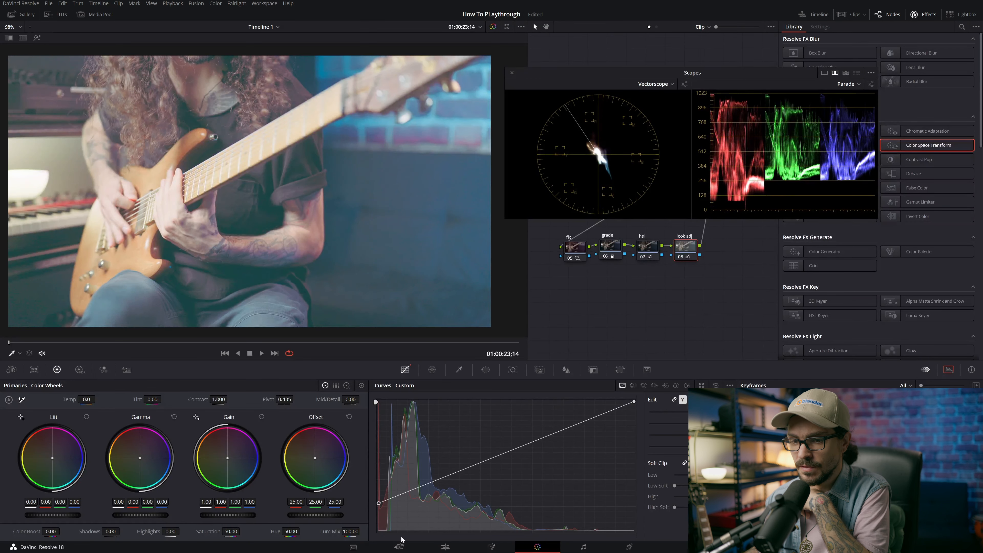
pyautogui.moveTo(378, 504); pyautogui.dragTo(375, 530)
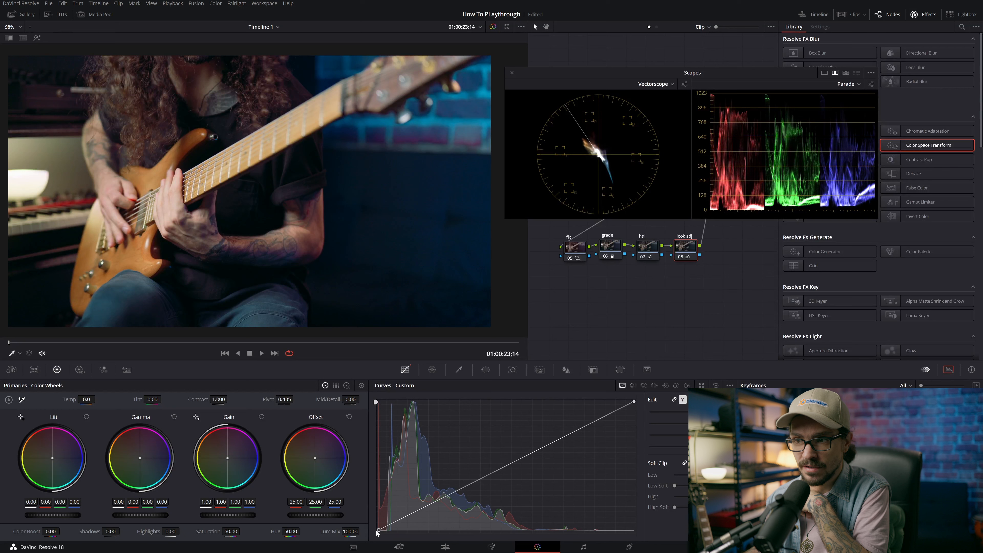
# Raise the black point of the look adj node's custom curve very slightly and compare the image with the node off and on
pyautogui.moveTo(376, 530); pyautogui.dragTo(375, 528)
pyautogui.hotkey('ctrl', 'd')
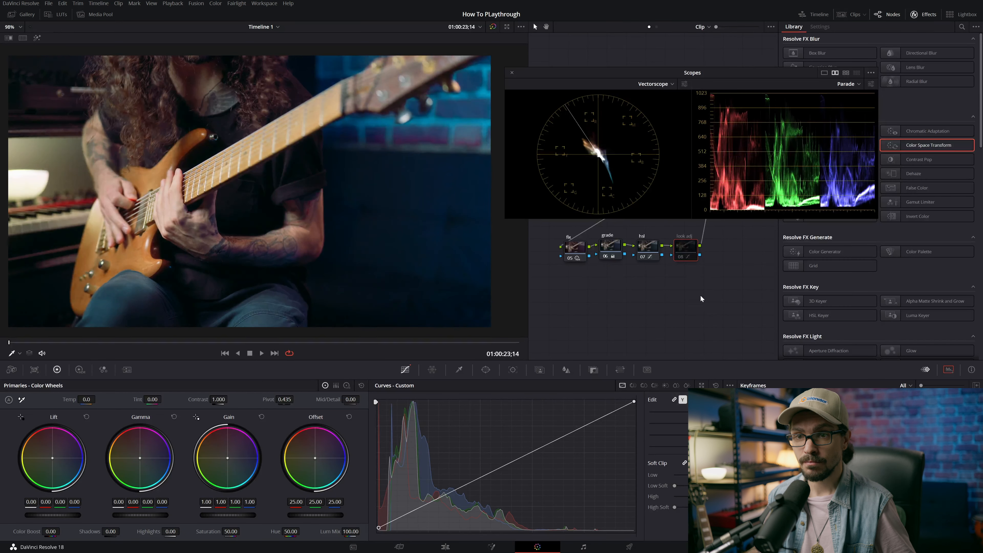
pyautogui.hotkey('ctrl', 'd')
pyautogui.hotkey('ctrl', 'd')
pyautogui.hotkey('ctrl', 'd')
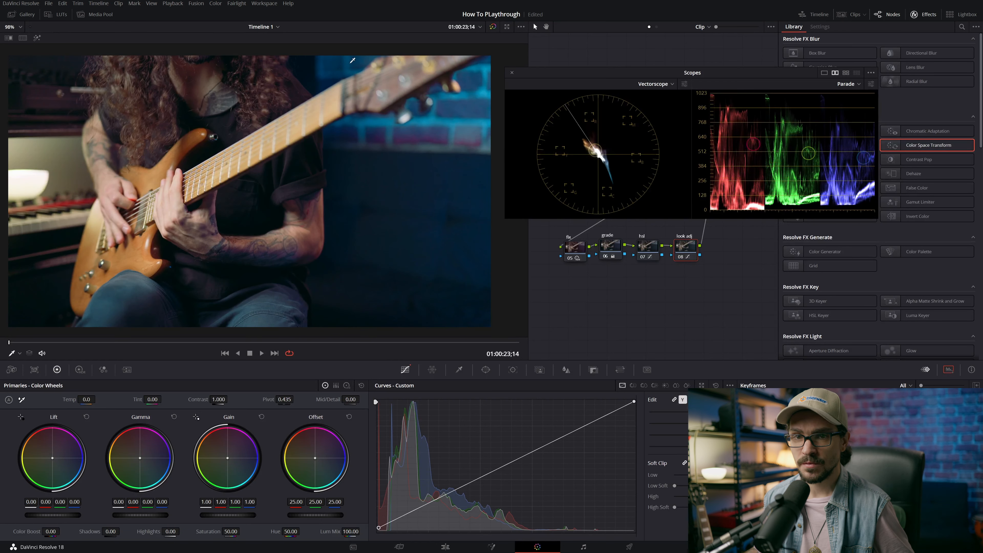
pyautogui.hotkey('ctrl', 'd')
pyautogui.hotkey('ctrl', 'd')
pyautogui.hotkey('ctrl', 'd')
pyautogui.hotkey('ctrl', 'd')
pyautogui.hotkey('ctrl', 'd')
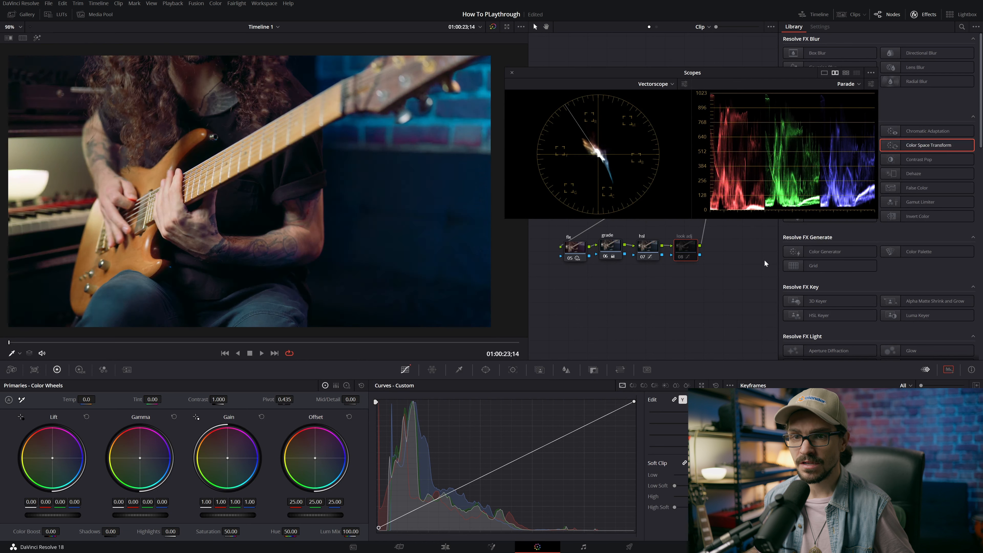
pyautogui.hotkey('ctrl', 'd')
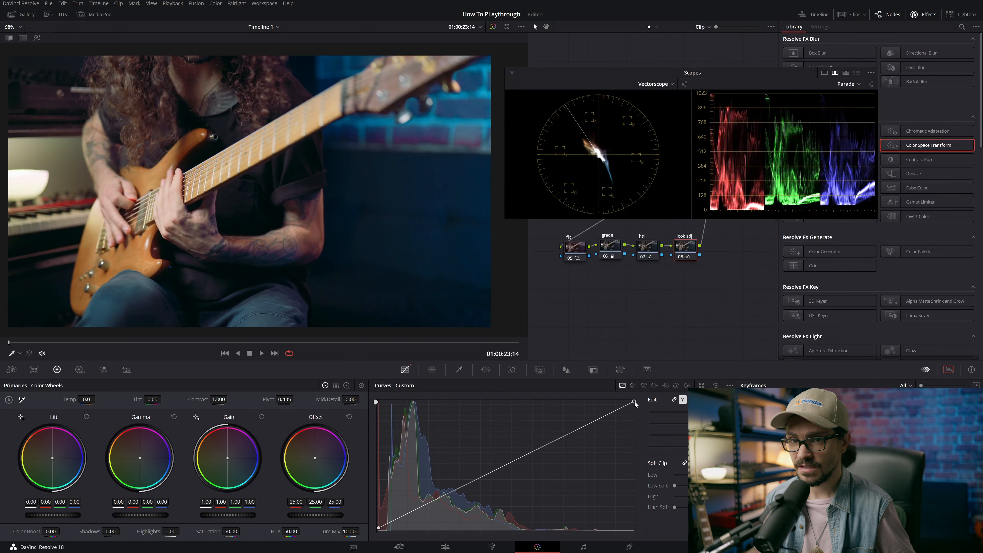
# Lower the white point of the look adj node's custom curve slightly and compare the image with the node off and on
pyautogui.moveTo(633, 402)
pyautogui.mouseDown()
pyautogui.moveTo(642, 398)
pyautogui.moveTo(644, 409)
pyautogui.mouseUp()
pyautogui.hotkey('ctrl', 'd')
pyautogui.hotkey('ctrl', 'd')
pyautogui.hotkey('ctrl', 'd')
pyautogui.hotkey('ctrl', 'd')
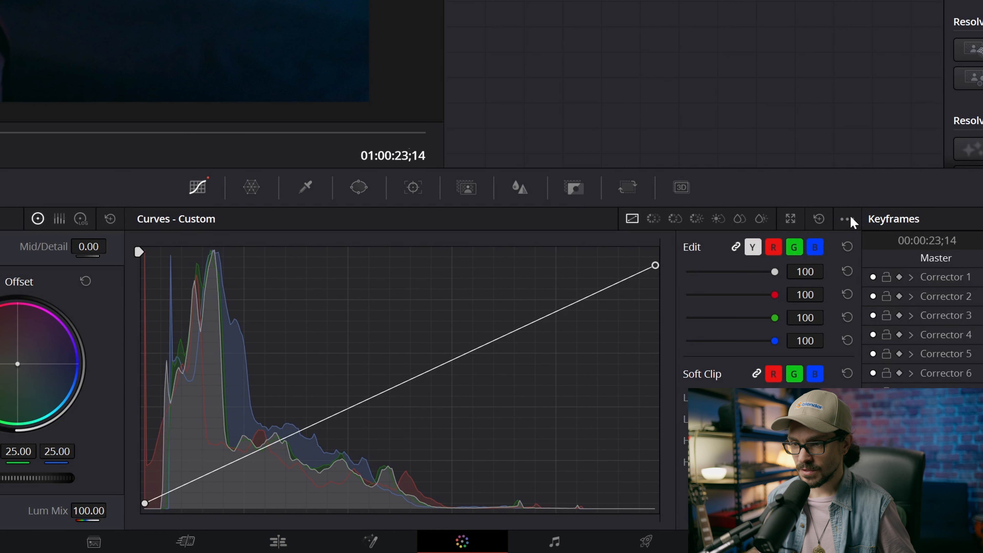
# Enable Editable Splines for the look adj node's custom curve and use the end-point handles to shape its highlight roll-off and shadow toe
pyautogui.click(730, 385)
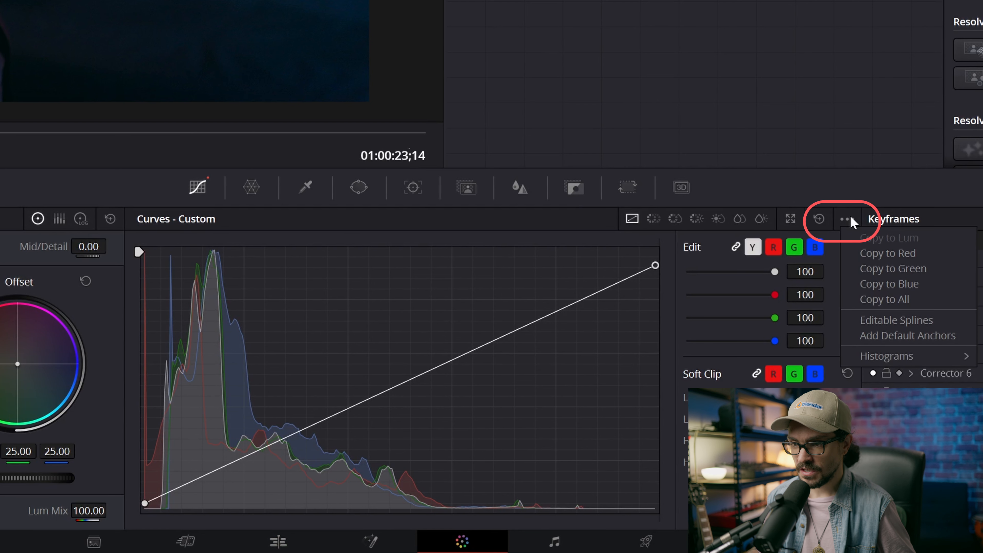
pyautogui.click(905, 322)
pyautogui.click(484, 343)
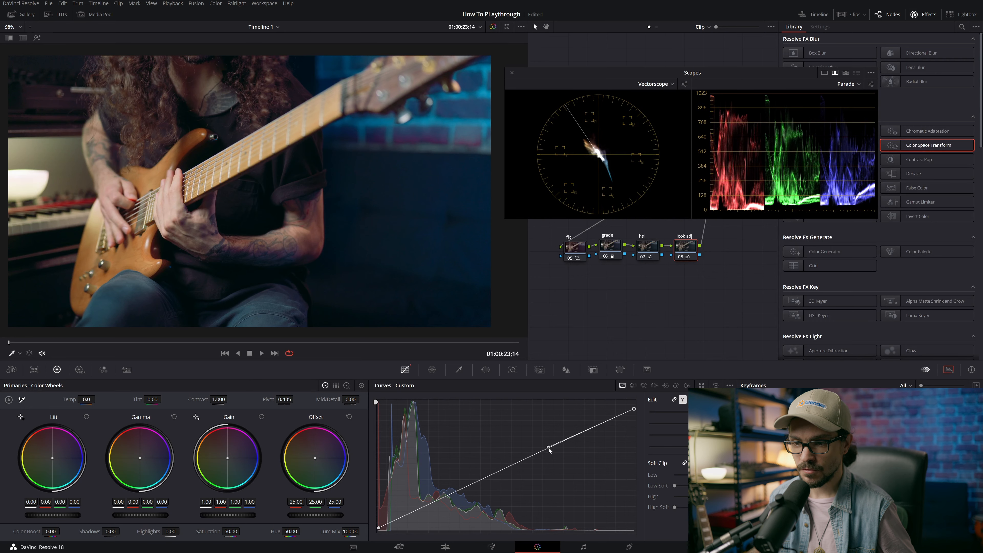
pyautogui.moveTo(548, 448); pyautogui.dragTo(549, 439)
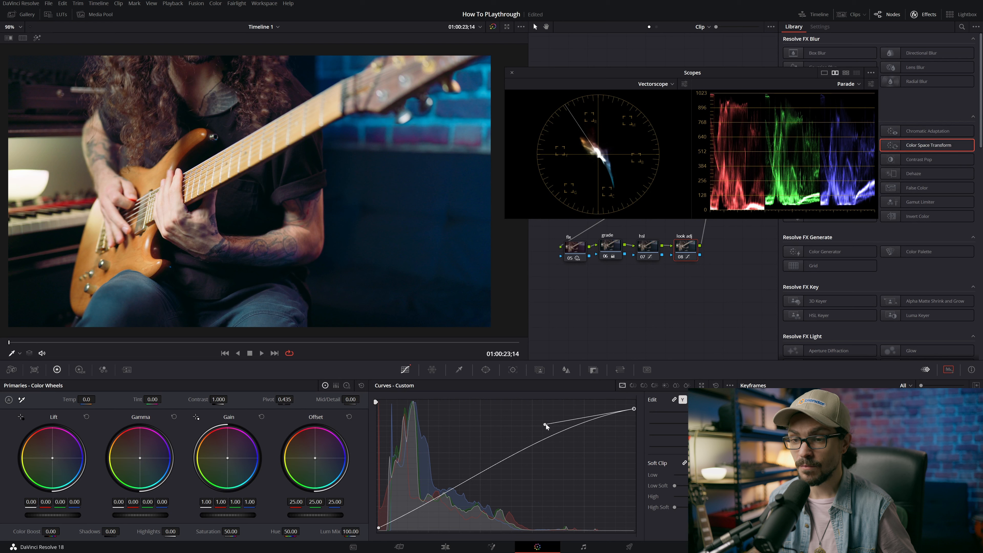
pyautogui.moveTo(545, 425); pyautogui.dragTo(423, 514)
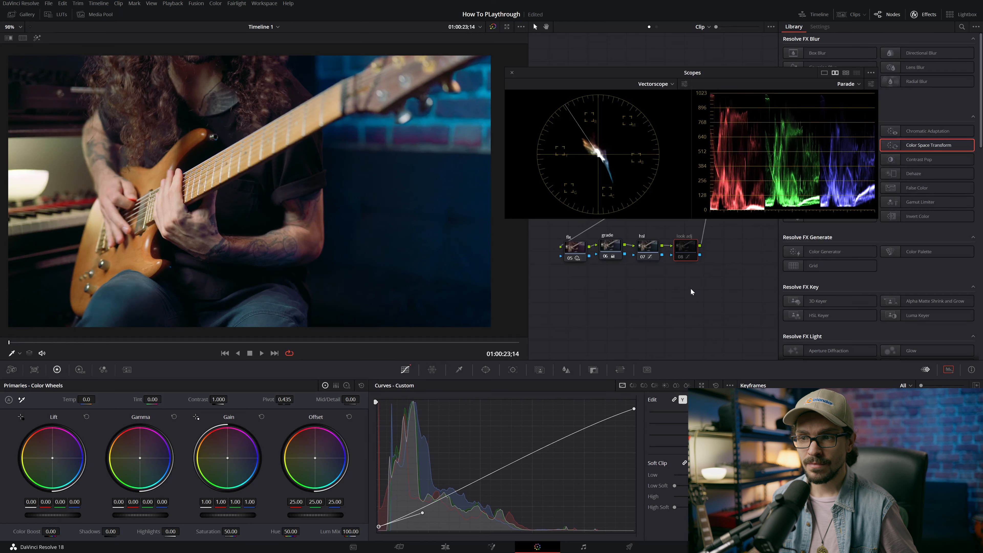
# Compare the image with the look adj node off and on
pyautogui.hotkey('ctrl', 'd')
pyautogui.hotkey('ctrl', 'd')
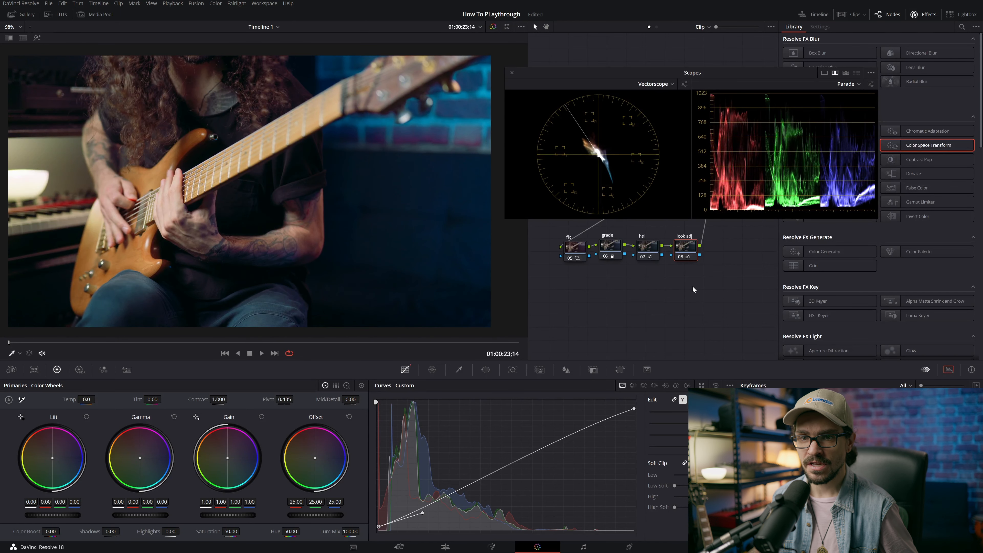
pyautogui.hotkey('ctrl', 'd')
pyautogui.hotkey('ctrl', 'd')
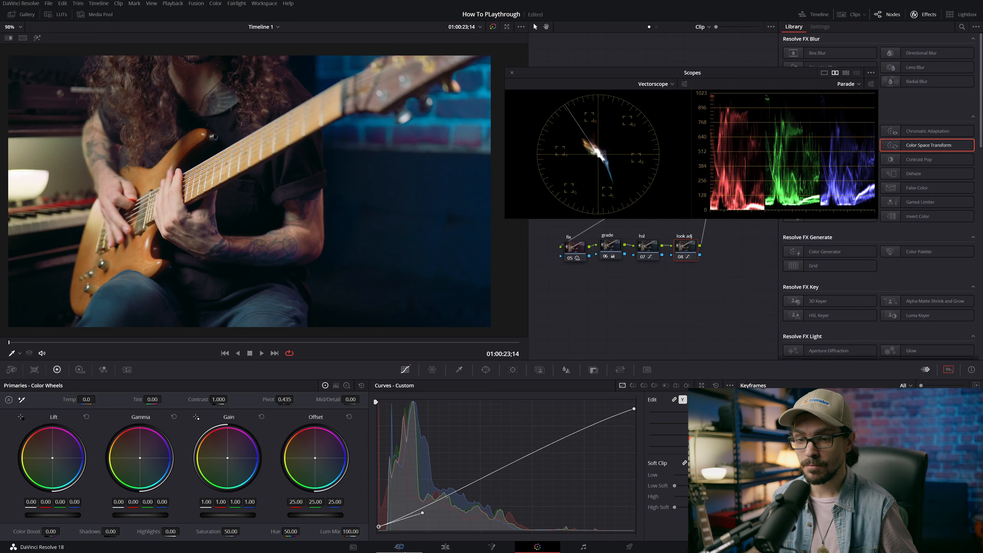
# Undo the last shadow handle changes and refine the highlight handle of the look adj node's custom curve
pyautogui.click(422, 511)
pyautogui.hotkey('ctrl', 'z')
pyautogui.hotkey('ctrl', 'z')
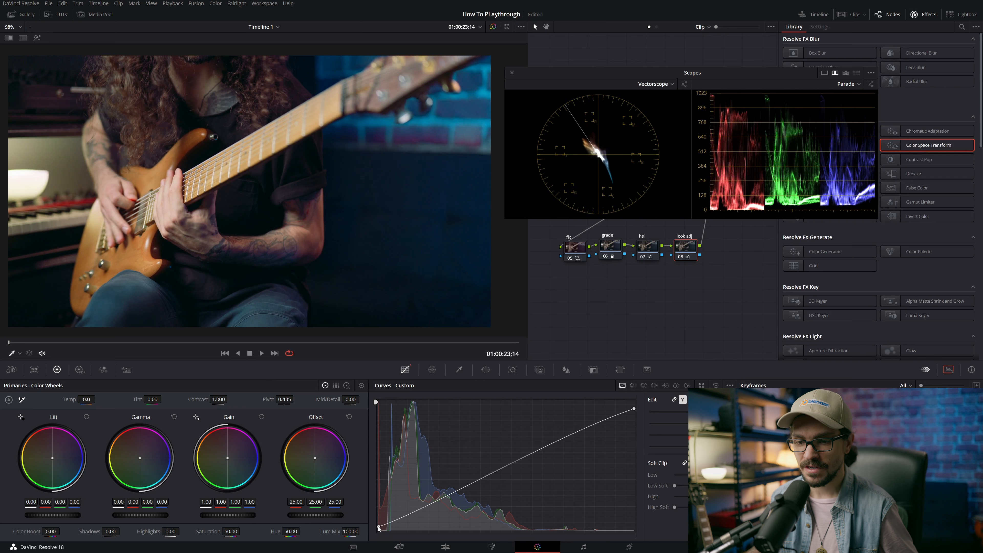
pyautogui.hotkey('ctrl', 'z')
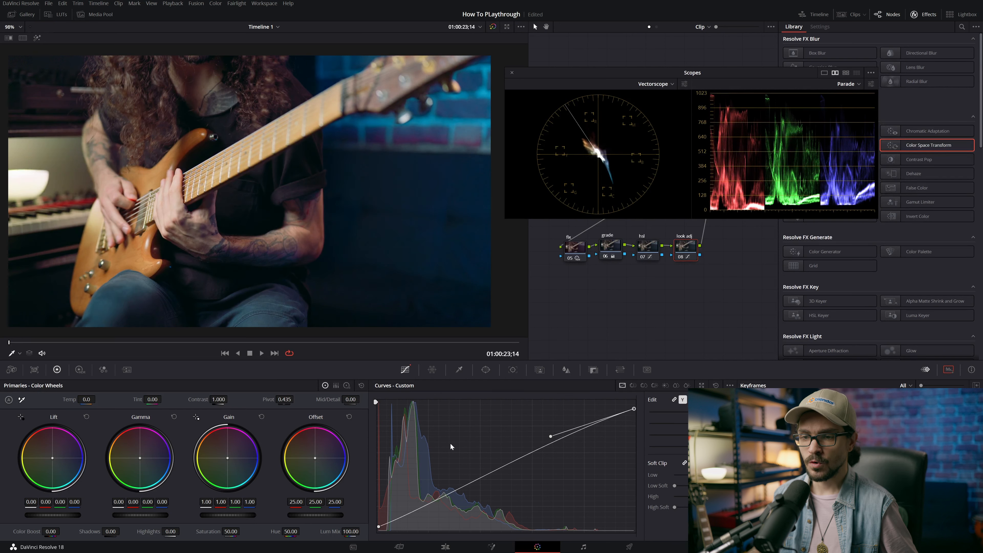
pyautogui.click(494, 469)
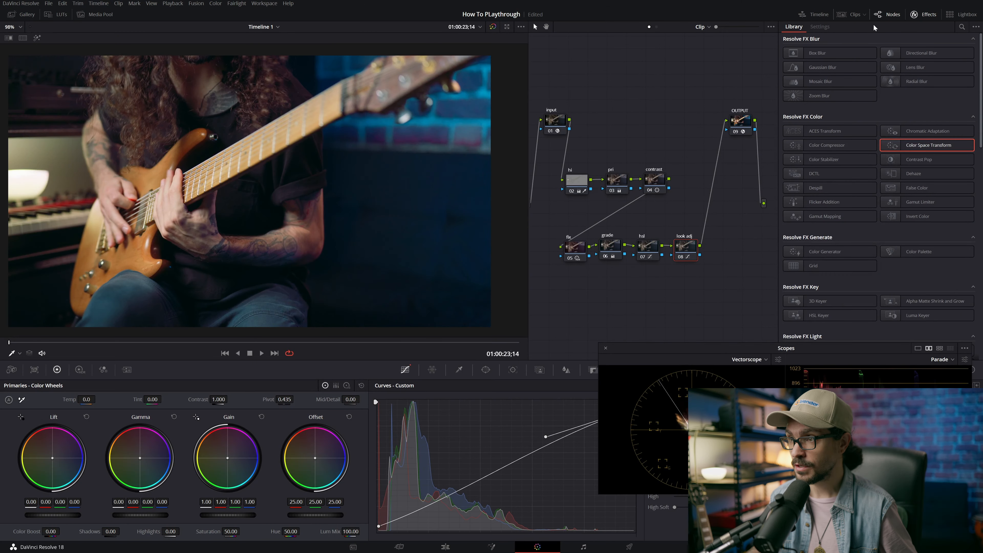
# Search the effects library for "glow" and apply Glow on a new node labelled "glow" between look adj and OUTPUT
pyautogui.click(961, 27)
pyautogui.write('glow')
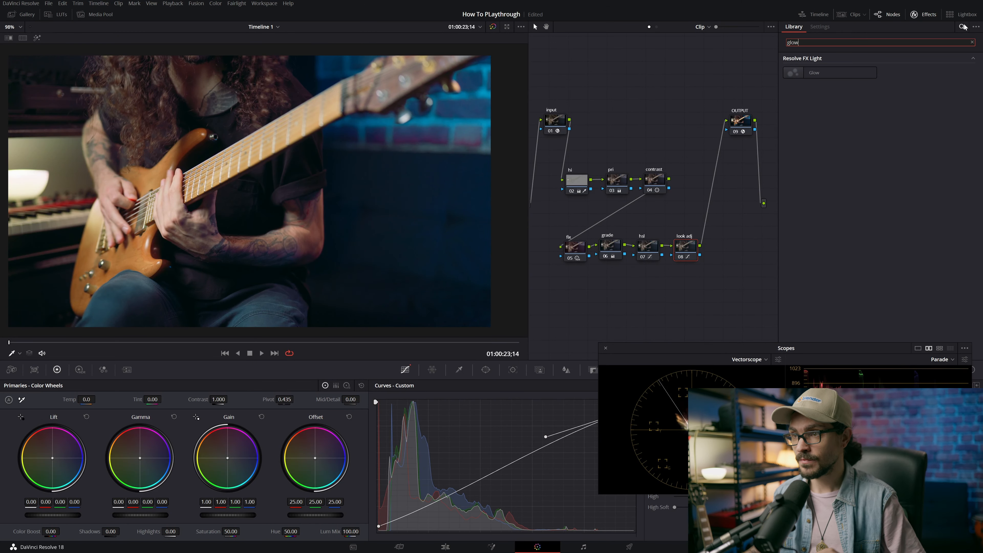
pyautogui.moveTo(813, 72); pyautogui.dragTo(712, 186)
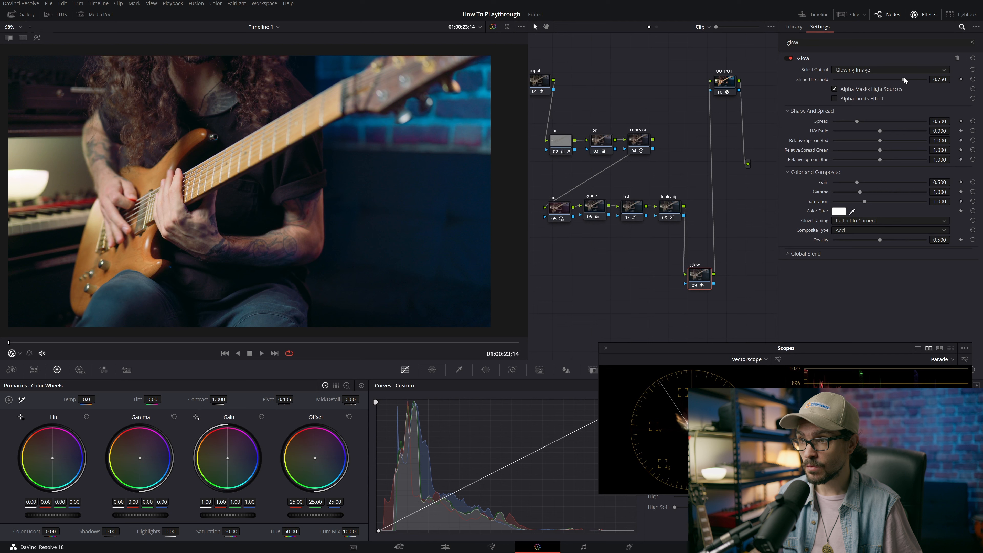
# Set the Glow's Shine Threshold to 0.310 while viewing Glow Alone, and return the output to Glowing Image
pyautogui.click(883, 66)
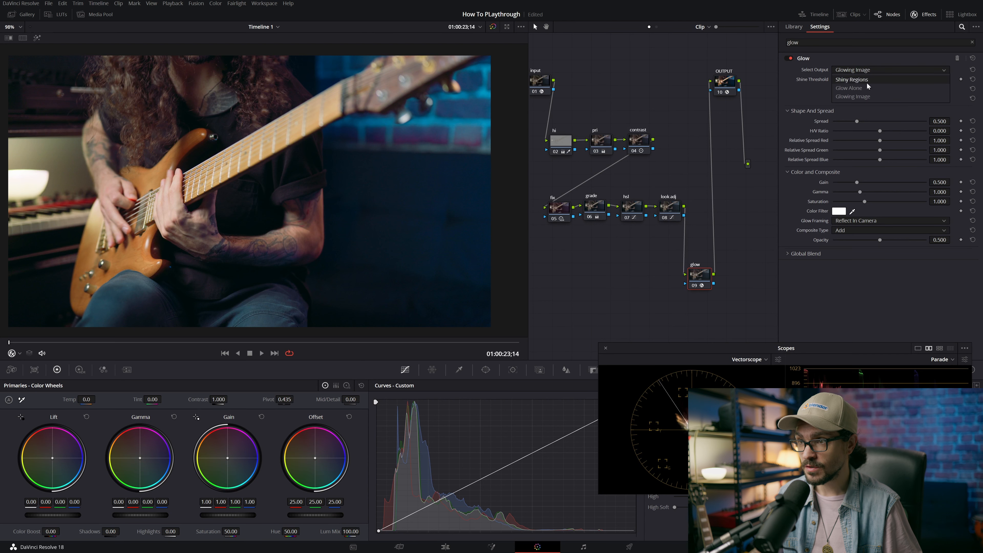
pyautogui.click(853, 88)
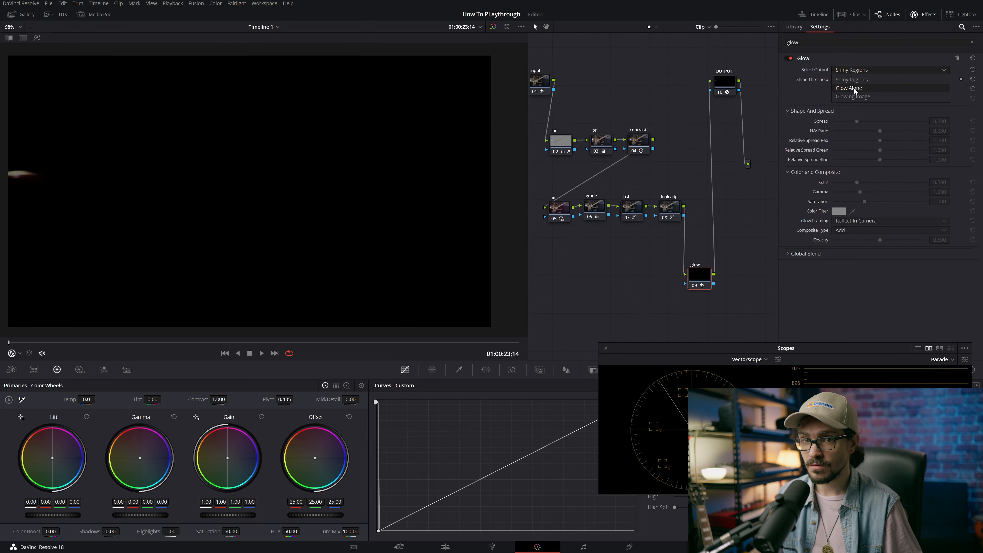
pyautogui.moveTo(903, 80); pyautogui.dragTo(914, 80)
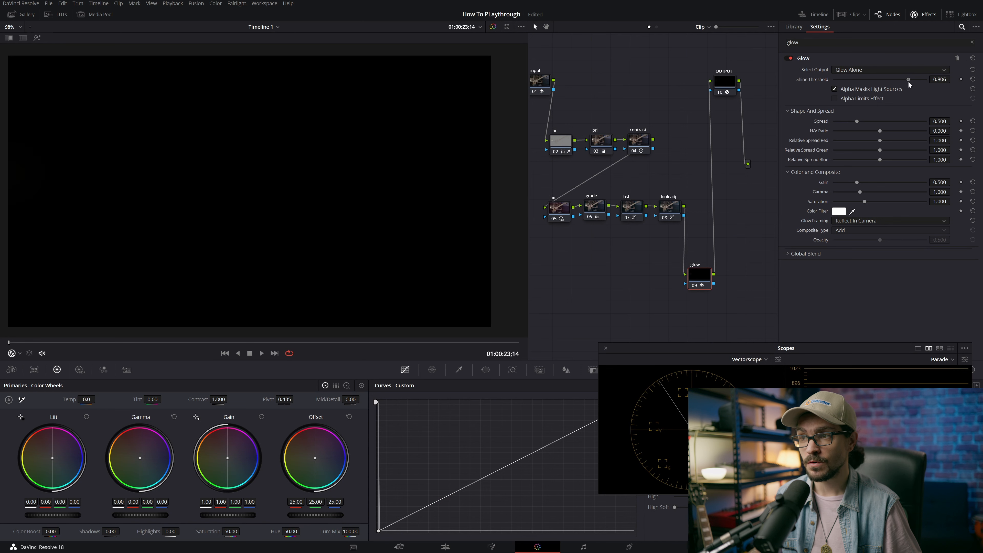
pyautogui.moveTo(904, 82); pyautogui.dragTo(863, 86)
pyautogui.click(876, 69)
pyautogui.click(862, 97)
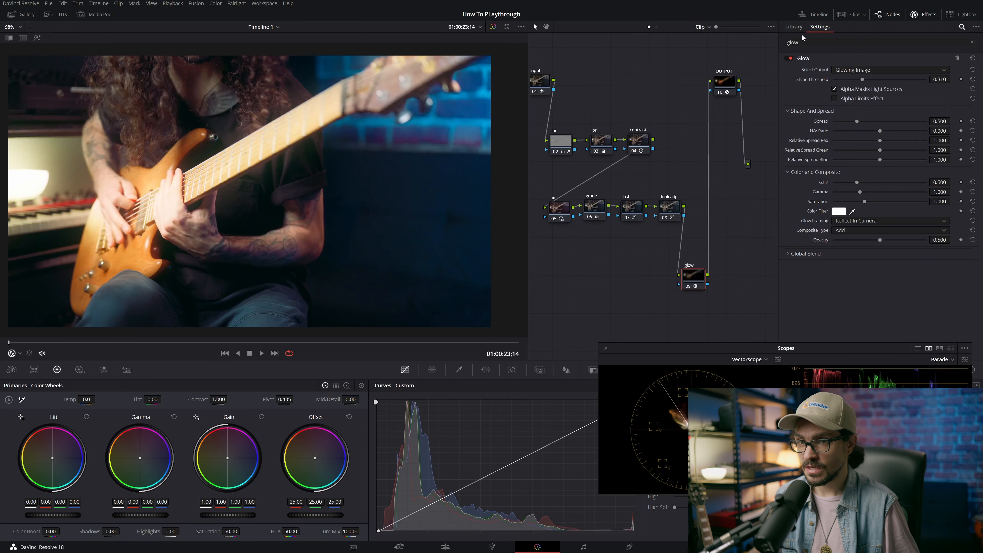
# Compare the image with the glow node off and on
pyautogui.hotkey('ctrl', 'd')
pyautogui.hotkey('ctrl', 'd')
pyautogui.hotkey('ctrl', 'd')
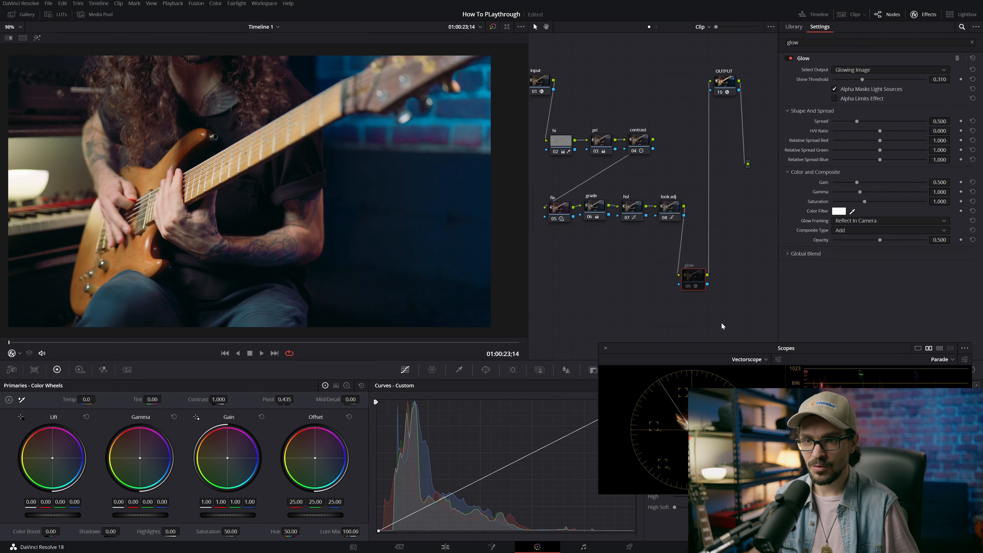
pyautogui.hotkey('ctrl', 'd')
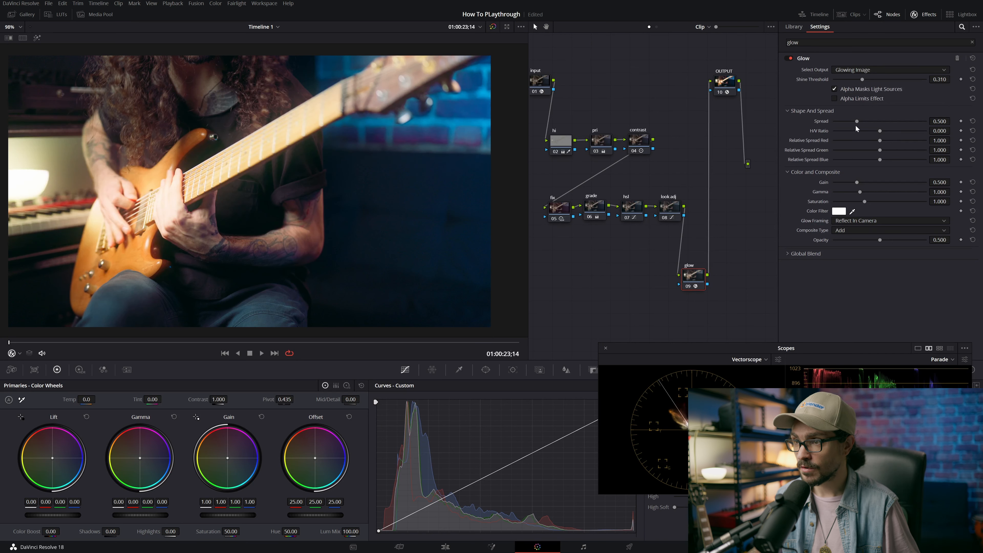
# Try the Glow's Spread at 0.000 and 0.025, and set it to 0.264
pyautogui.moveTo(857, 122); pyautogui.dragTo(821, 122)
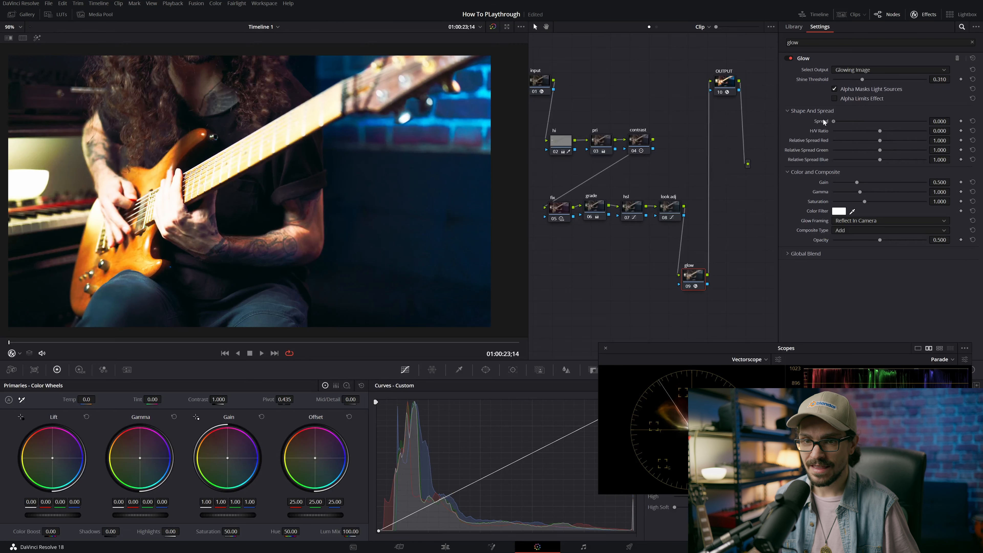
pyautogui.moveTo(835, 121); pyautogui.dragTo(835, 120)
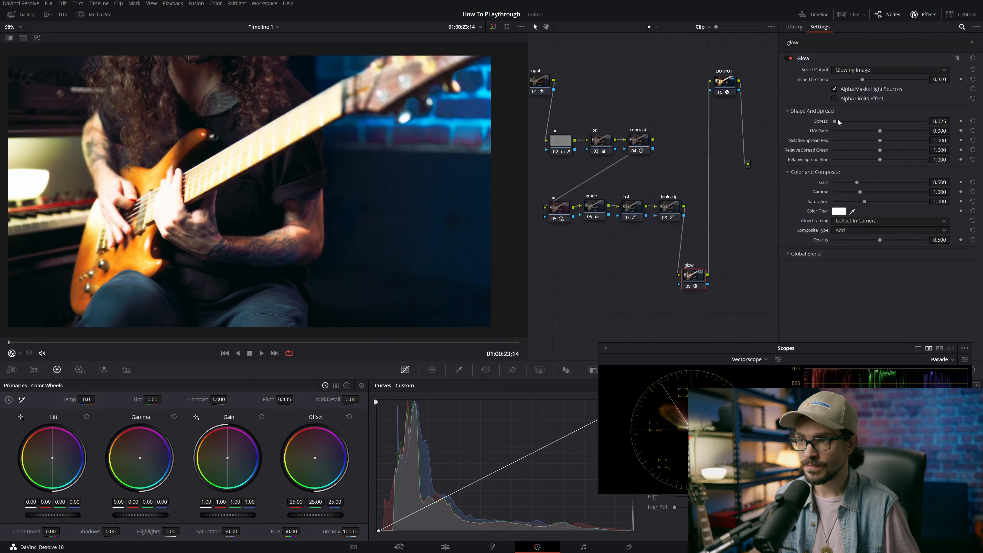
pyautogui.moveTo(838, 122); pyautogui.dragTo(849, 121)
# Reveal the Glow's Global Blend setting, try it at 0.413 and 0.000, and restore it to 1.000
pyautogui.click(835, 255)
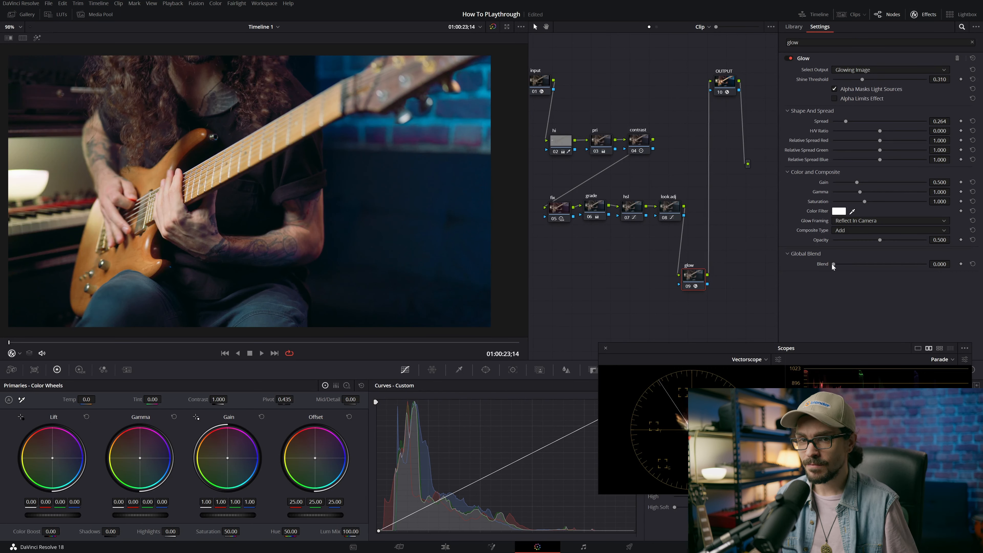
pyautogui.moveTo(831, 264); pyautogui.dragTo(870, 259)
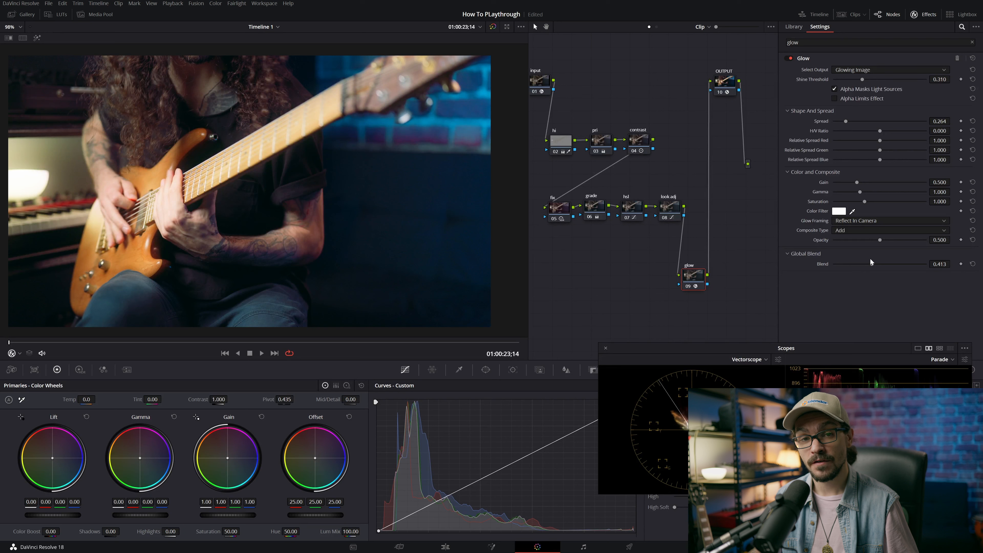
pyautogui.moveTo(871, 259); pyautogui.dragTo(832, 274)
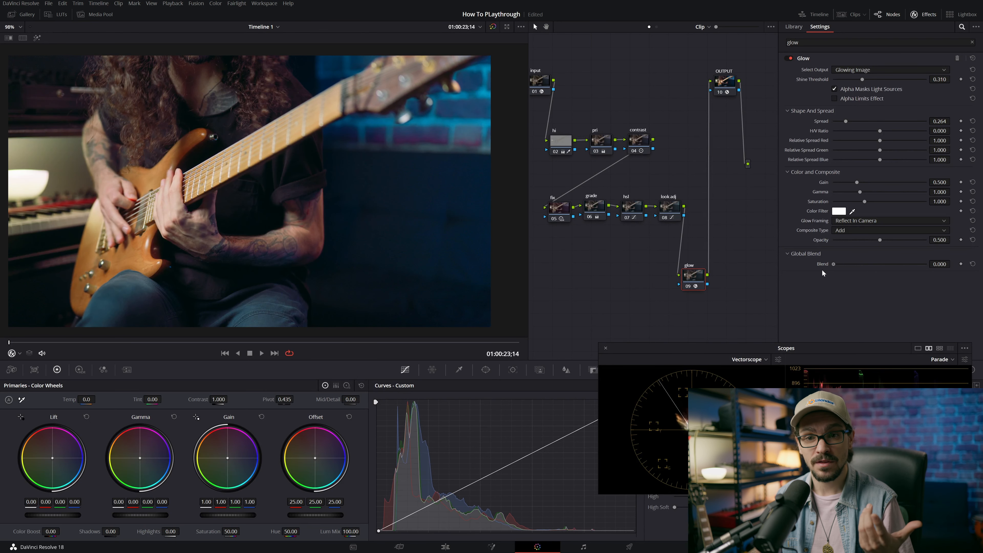
pyautogui.doubleClick(843, 263)
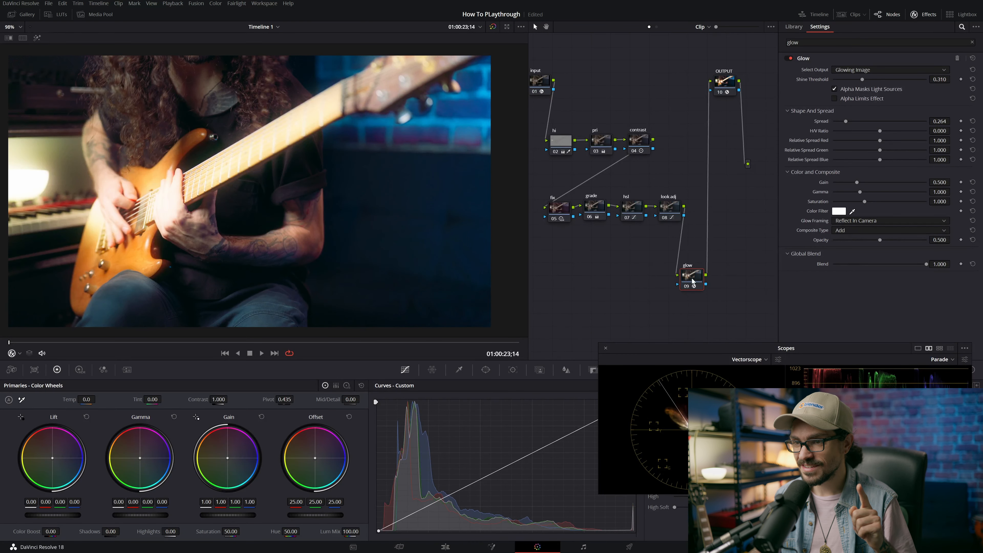
# Move the glow node below the fix node and set the Glow's Shine Threshold and Spread to 0.000
pyautogui.moveTo(693, 276); pyautogui.dragTo(570, 286)
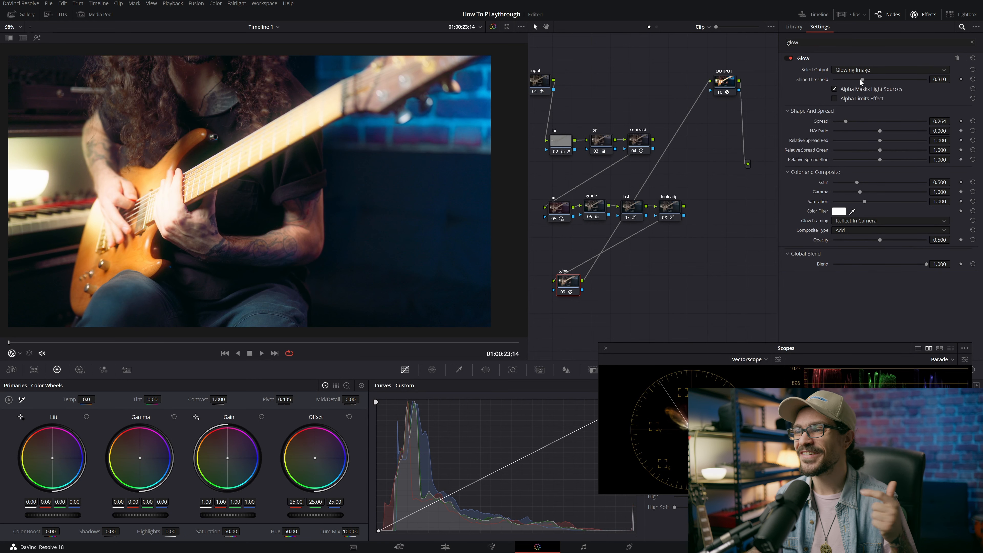
pyautogui.moveTo(861, 80); pyautogui.dragTo(831, 79)
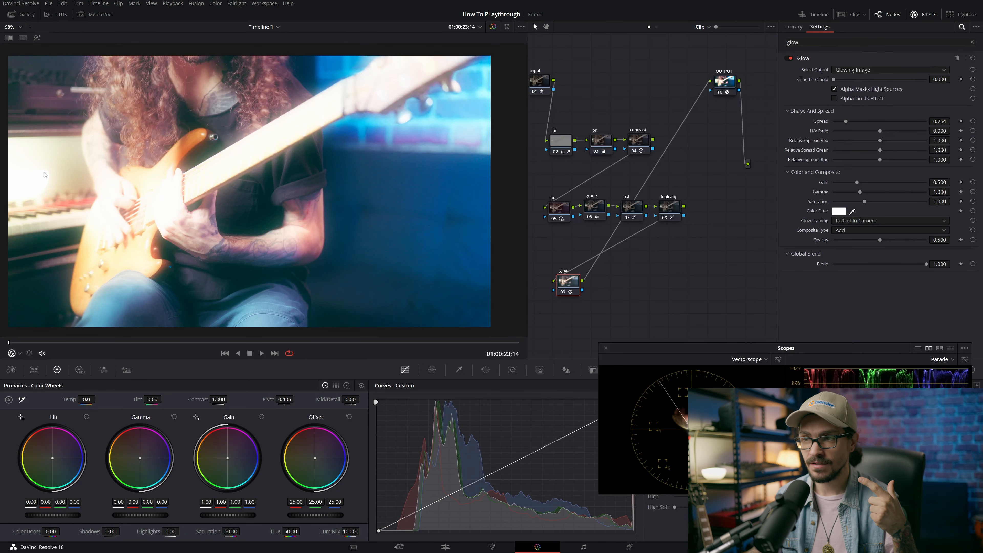
pyautogui.moveTo(846, 122); pyautogui.dragTo(832, 121)
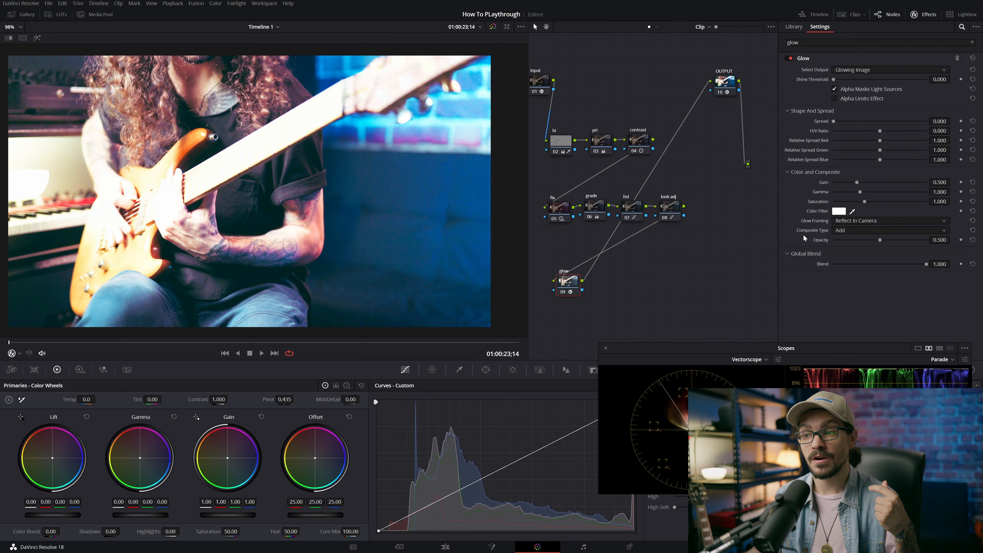
# Try the Subtract, Difference and Multiply composite types for the Glow, and set its Composite Type to Softlight
pyautogui.click(841, 231)
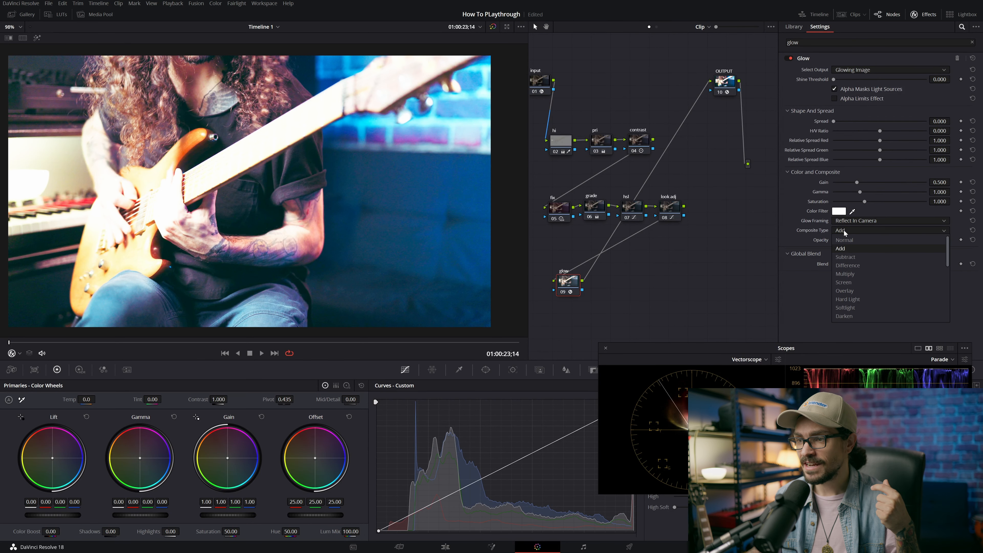
pyautogui.click(845, 249)
pyautogui.click(848, 231)
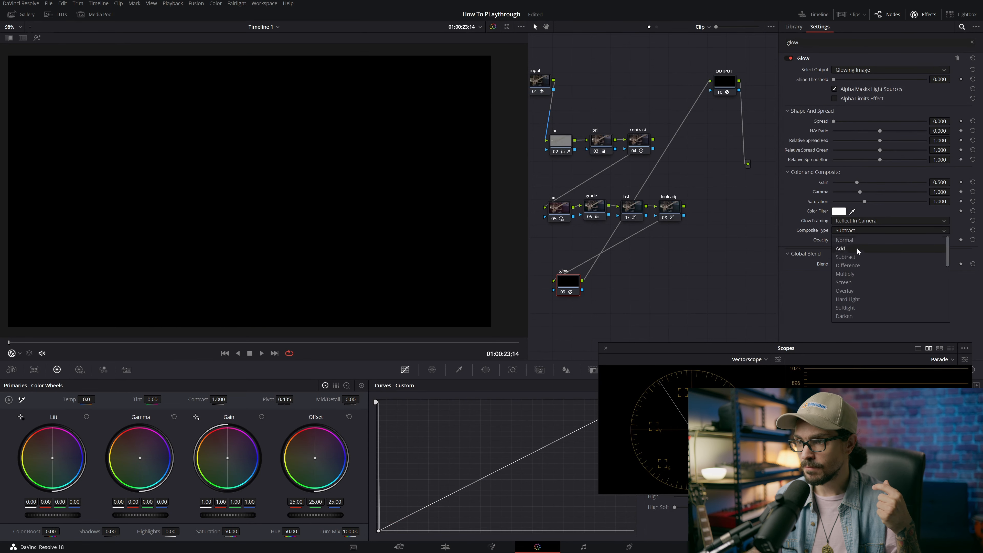
pyautogui.click(848, 266)
pyautogui.click(851, 232)
pyautogui.click(848, 274)
pyautogui.click(847, 231)
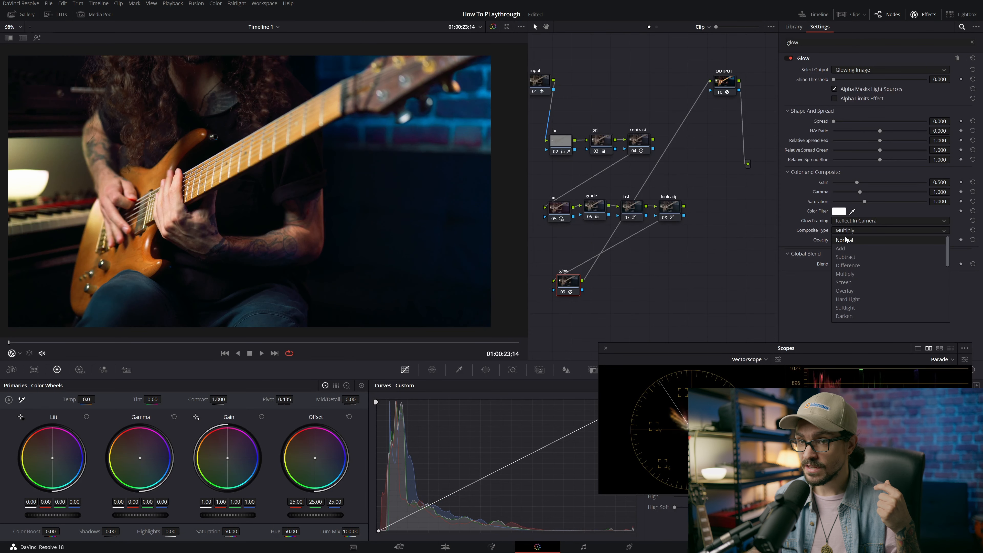
pyautogui.click(845, 308)
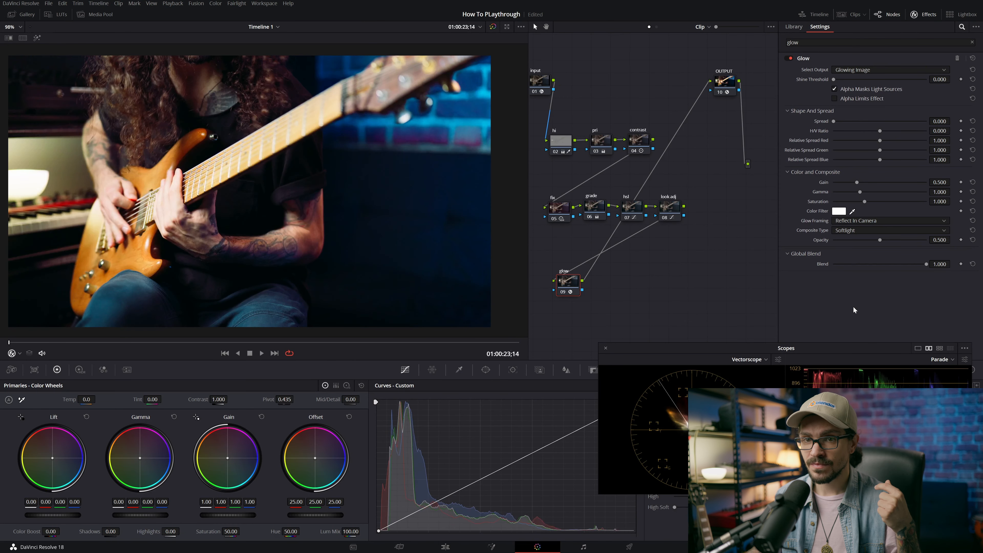
# Compare the image with the Softlight glow off and on at different Global Blend strengths
pyautogui.hotkey('ctrl', 'd')
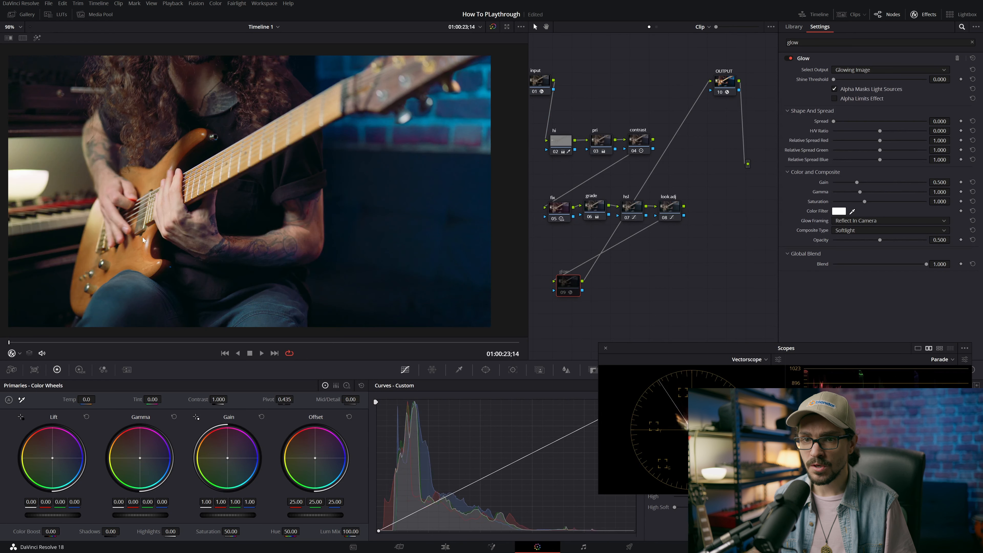
pyautogui.hotkey('ctrl', 'd')
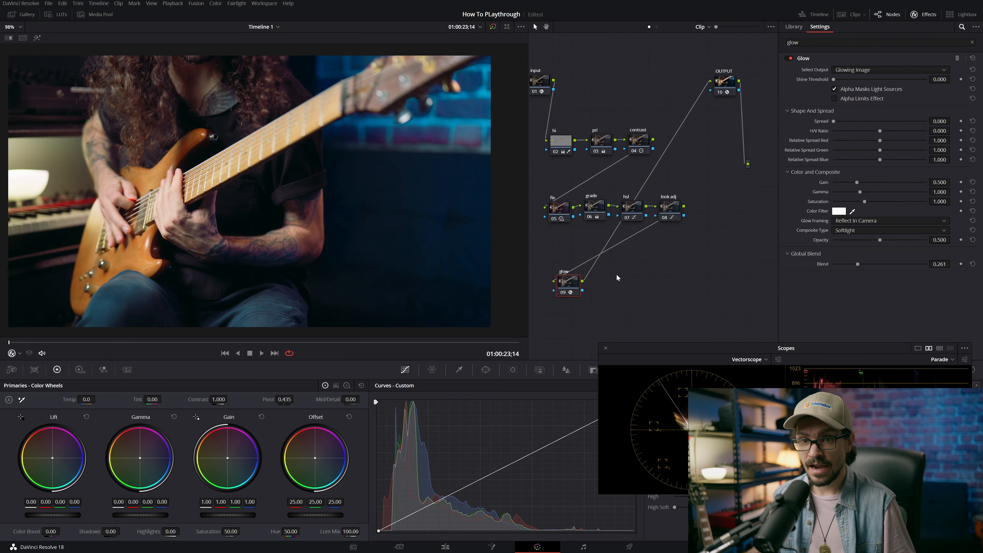
pyautogui.hotkey('ctrl', 'd')
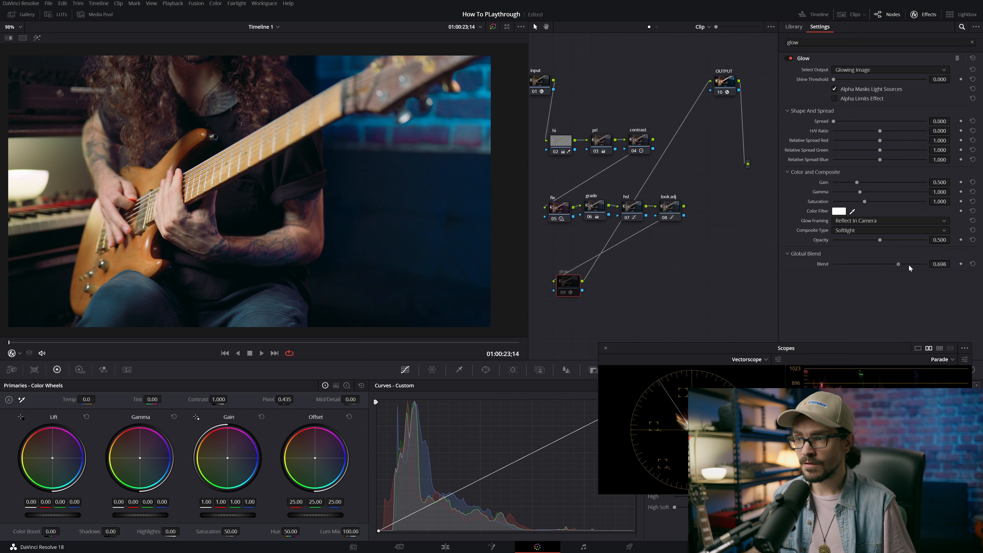
pyautogui.hotkey('ctrl', 'd')
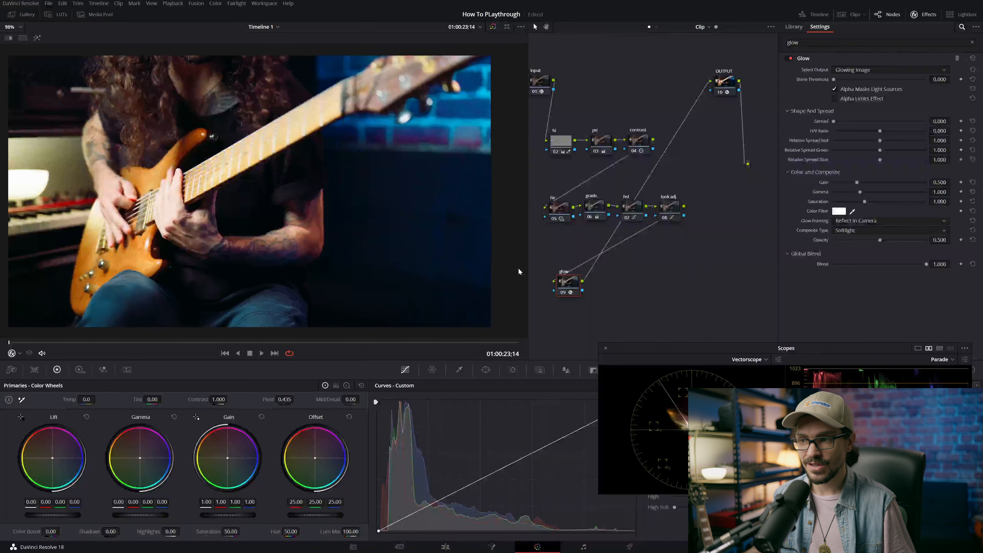
# Set the Glow's Global Blend to 0.417, comparing the node off and on, and move the Scopes window clear of the custom curve
pyautogui.moveTo(926, 264); pyautogui.dragTo(796, 279)
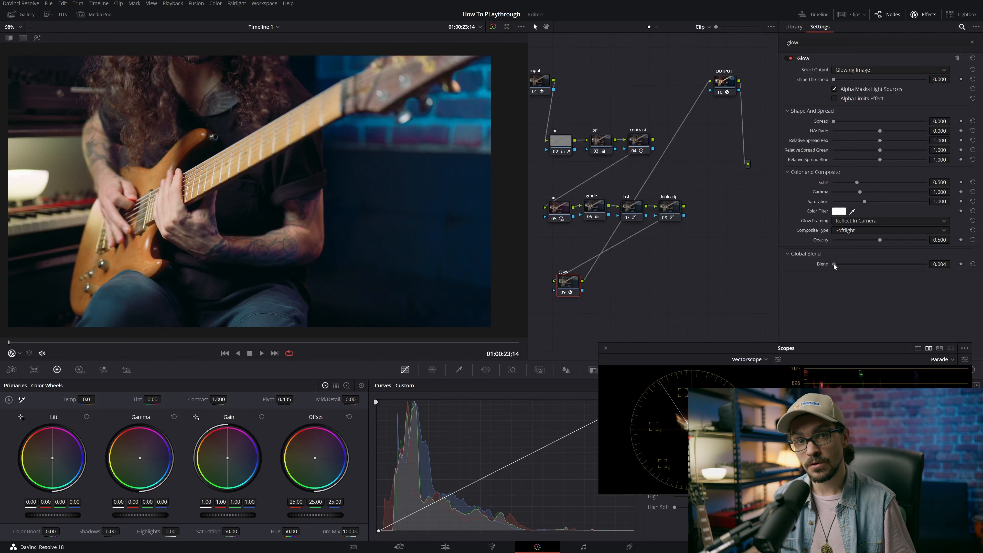
pyautogui.moveTo(833, 263); pyautogui.dragTo(815, 263)
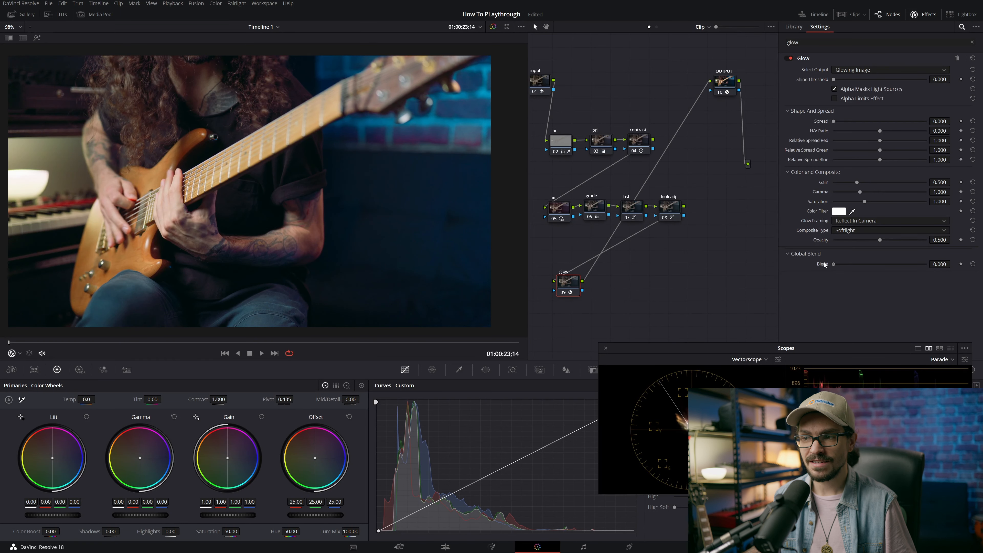
pyautogui.moveTo(835, 263); pyautogui.dragTo(859, 261)
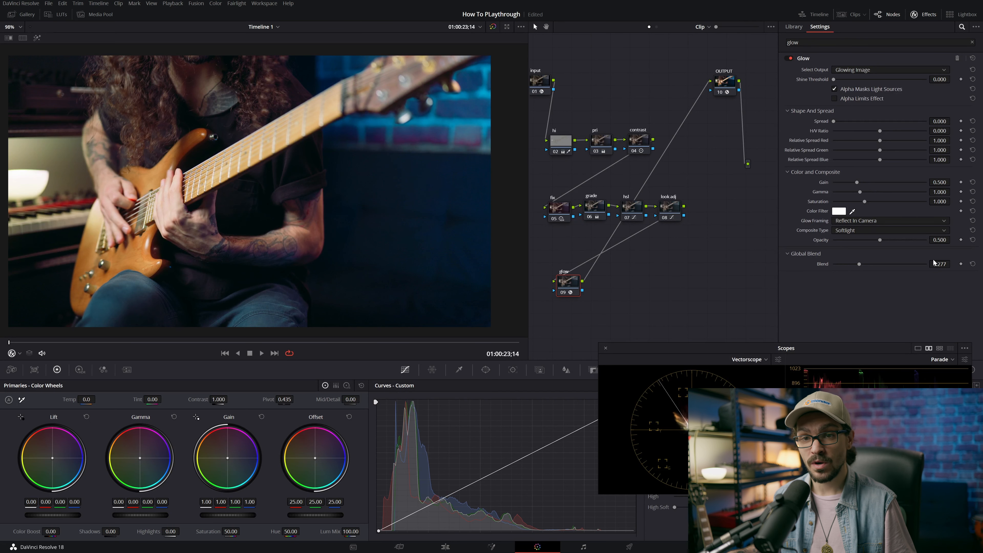
pyautogui.hotkey('ctrl', 'd')
pyautogui.hotkey('ctrl', 'd')
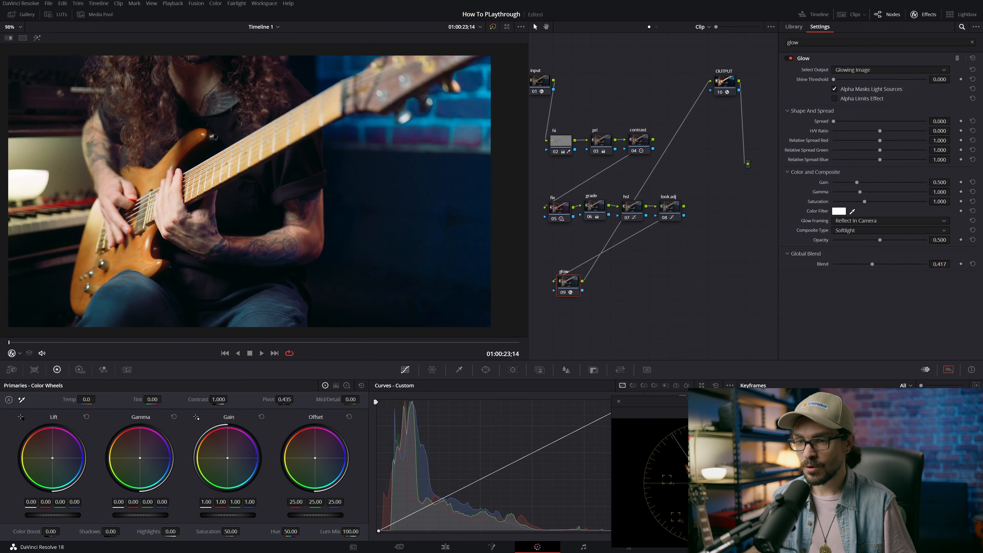
pyautogui.moveTo(715, 396); pyautogui.dragTo(789, 322)
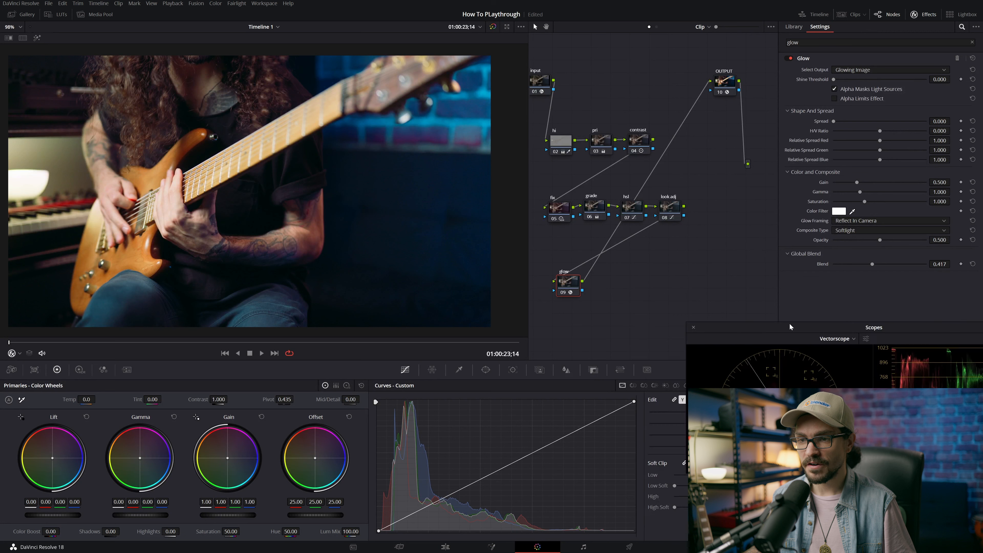
# Restrict the glow node to the highlights with a luminance qualifier, setting Low to 55.0 and Low Soft to 7.2
pyautogui.click(460, 370)
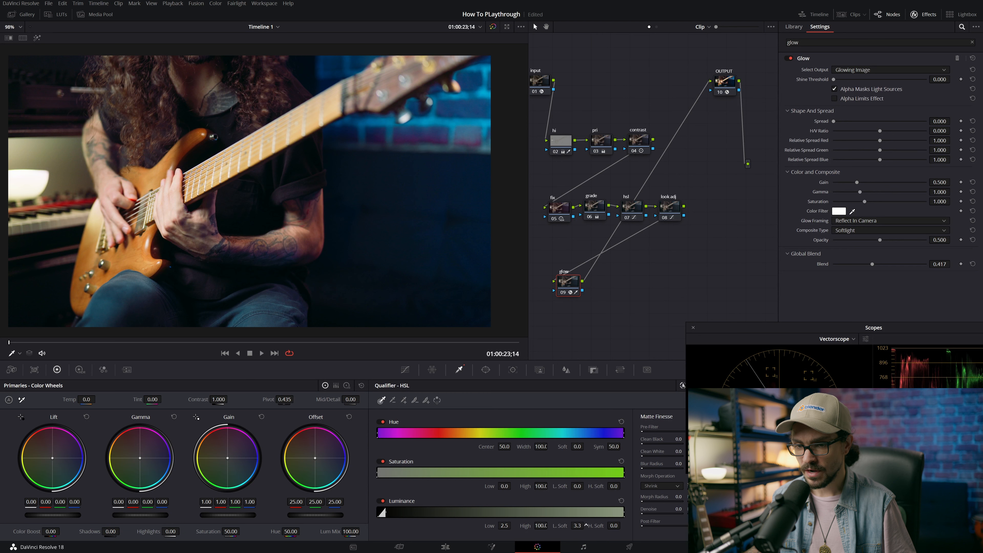
pyautogui.moveTo(585, 525); pyautogui.dragTo(594, 525)
pyautogui.hotkey('shift', 'h')
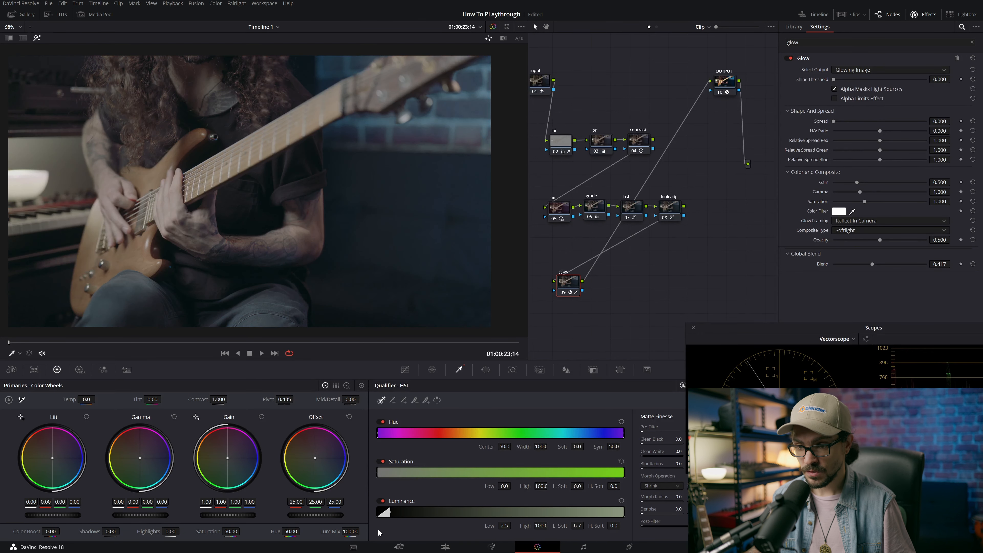
pyautogui.moveTo(385, 512); pyautogui.dragTo(537, 511)
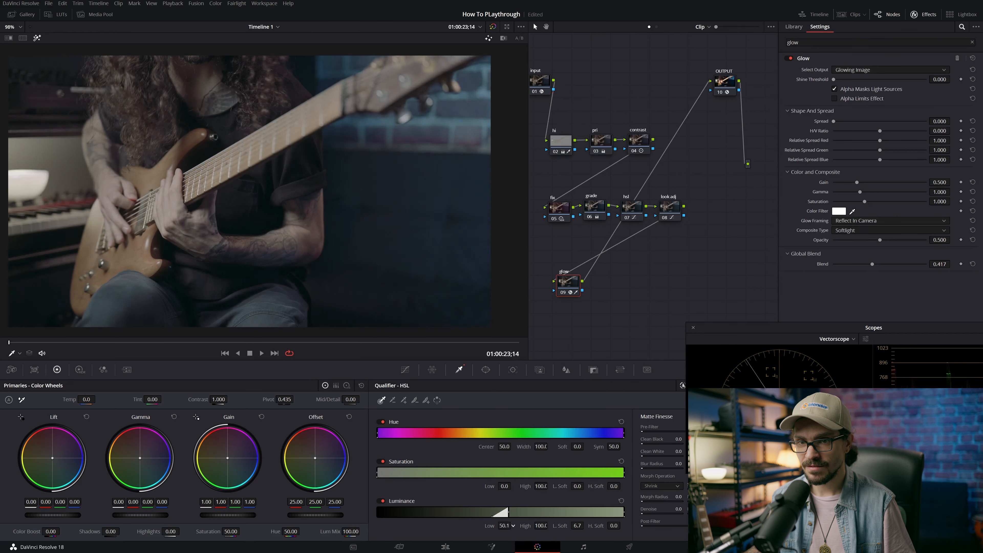
pyautogui.moveTo(507, 512)
pyautogui.mouseDown()
pyautogui.moveTo(430, 512)
pyautogui.moveTo(552, 512)
pyautogui.moveTo(520, 512)
pyautogui.mouseUp()
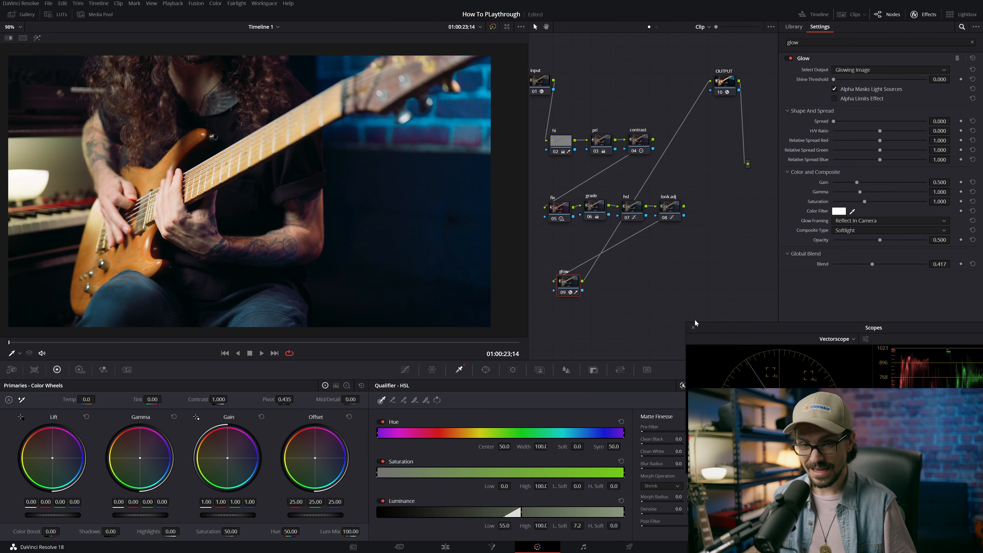
# Set the Glow's Global Blend to 0.252, comparing the image with the glow node off and on
pyautogui.hotkey('ctrl', 'd')
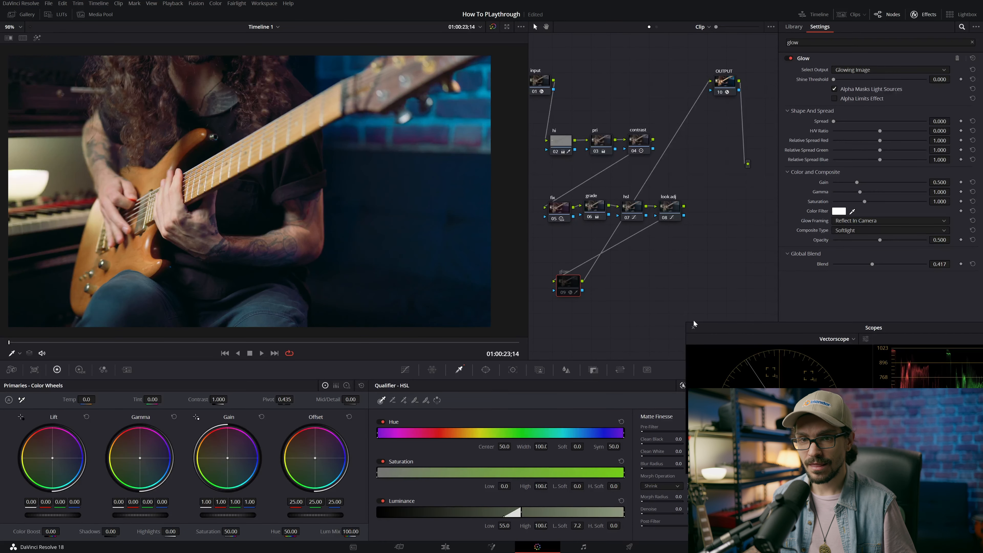
pyautogui.hotkey('ctrl', 'd')
pyautogui.hotkey('ctrl', 'd')
pyautogui.hotkey('ctrl', 'd')
pyautogui.moveTo(872, 264); pyautogui.dragTo(856, 266)
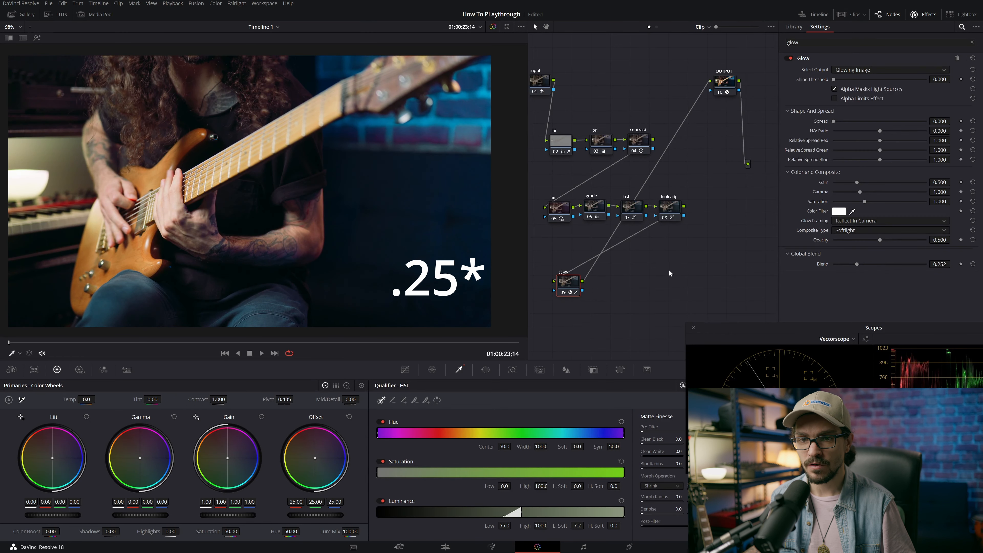
pyautogui.hotkey('ctrl', 'd')
pyautogui.hotkey('ctrl', 'd')
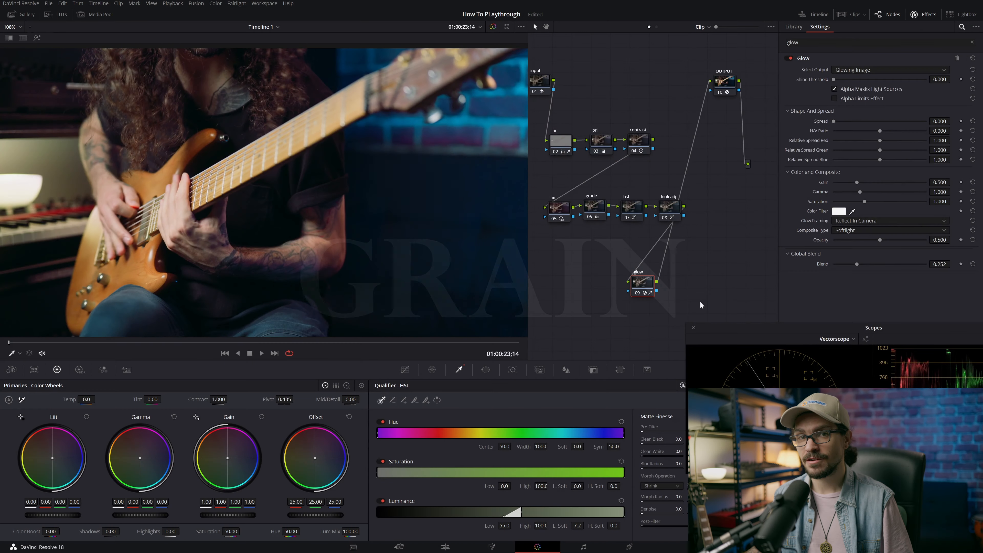
# Add a serial node after the glow node and apply the Film Grain effect to it
pyautogui.hotkey('alt', 's')
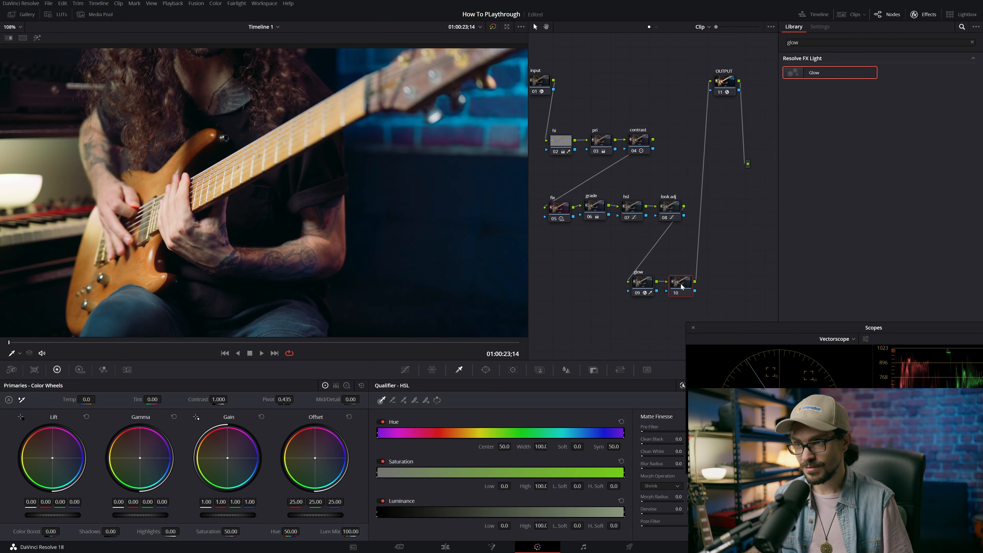
pyautogui.moveTo(805, 42); pyautogui.dragTo(754, 39)
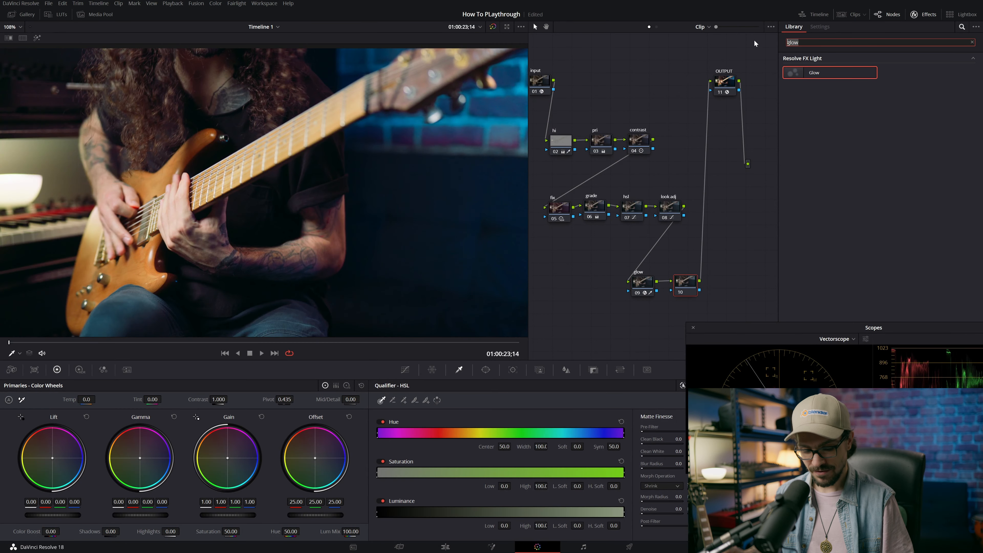
pyautogui.write('grain')
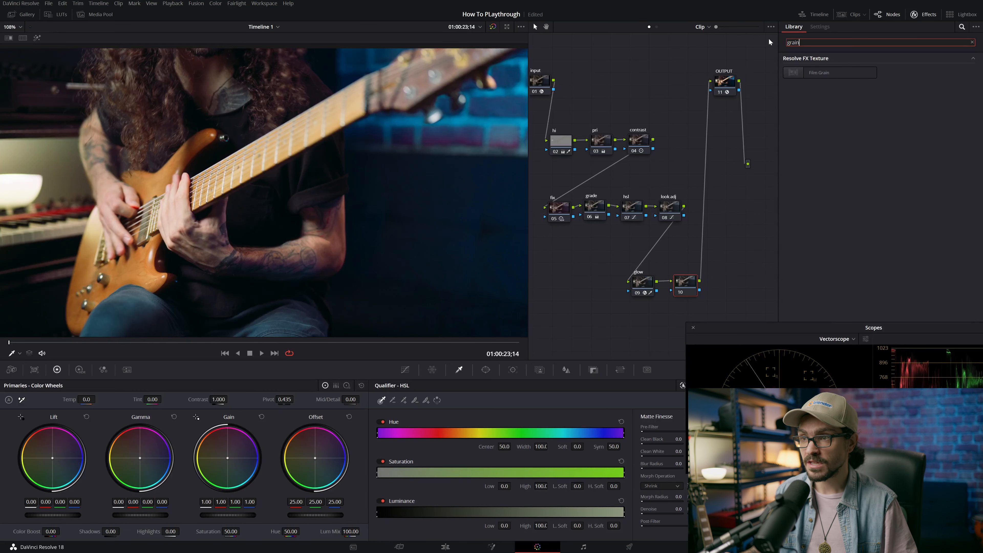
pyautogui.moveTo(826, 80); pyautogui.dragTo(685, 284)
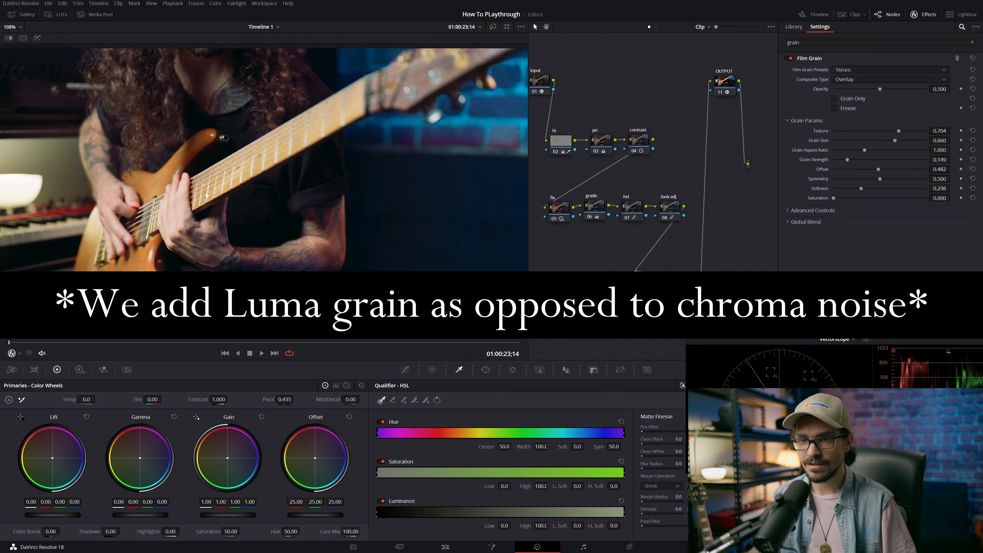
# Compare the guitar's fretboard up close with the Film Grain node off and on
pyautogui.scroll(8, 187, 192)
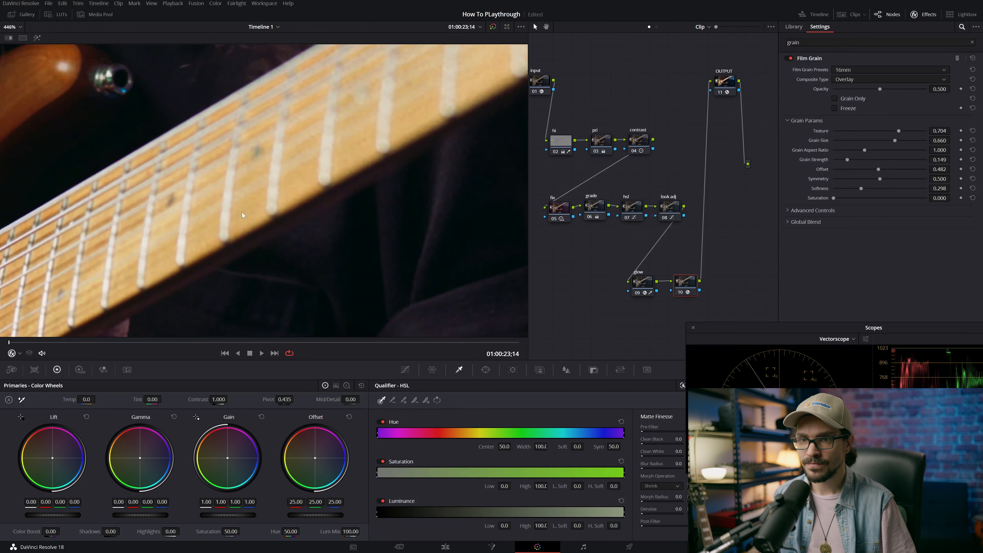
pyautogui.scroll(2, 242, 218)
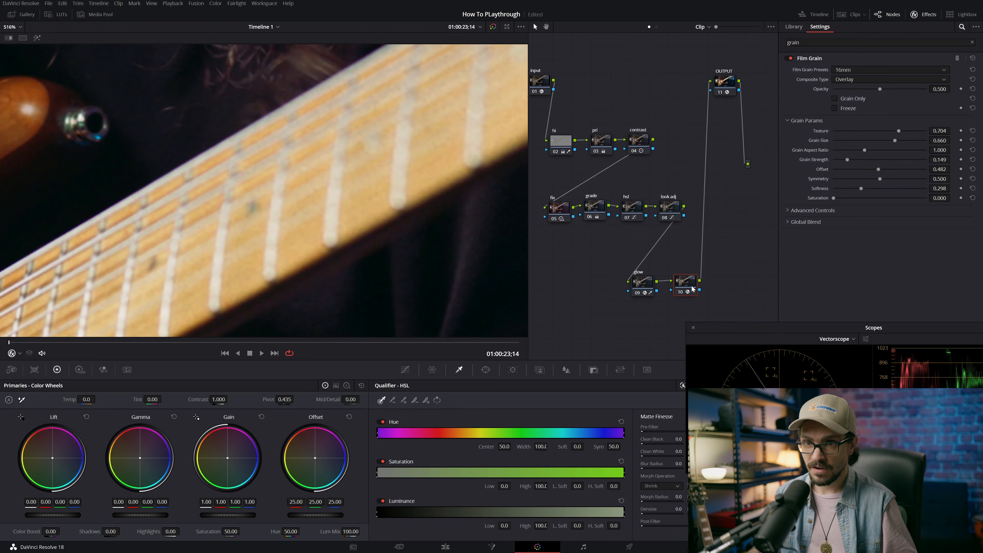
pyautogui.hotkey('ctrl', 'd')
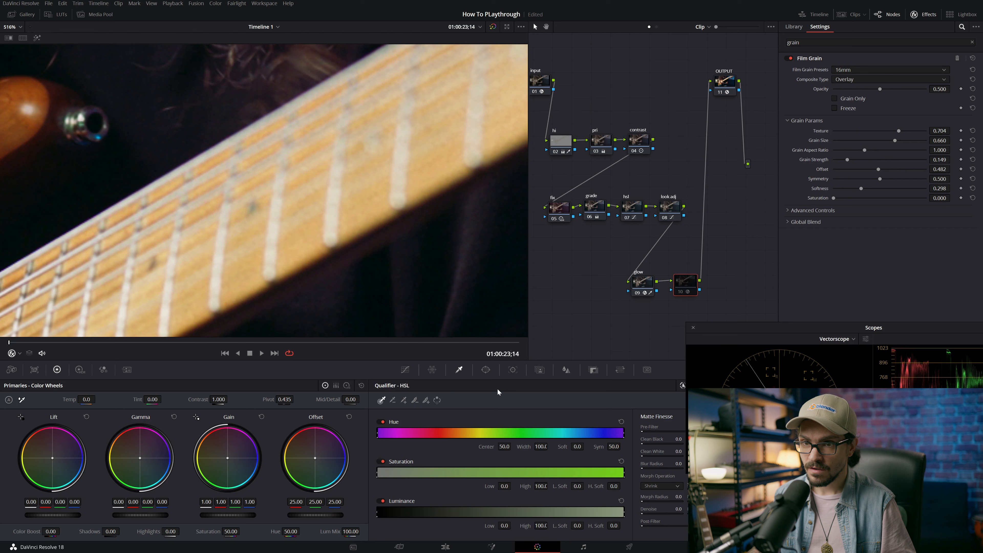
pyautogui.hotkey('ctrl', 'd')
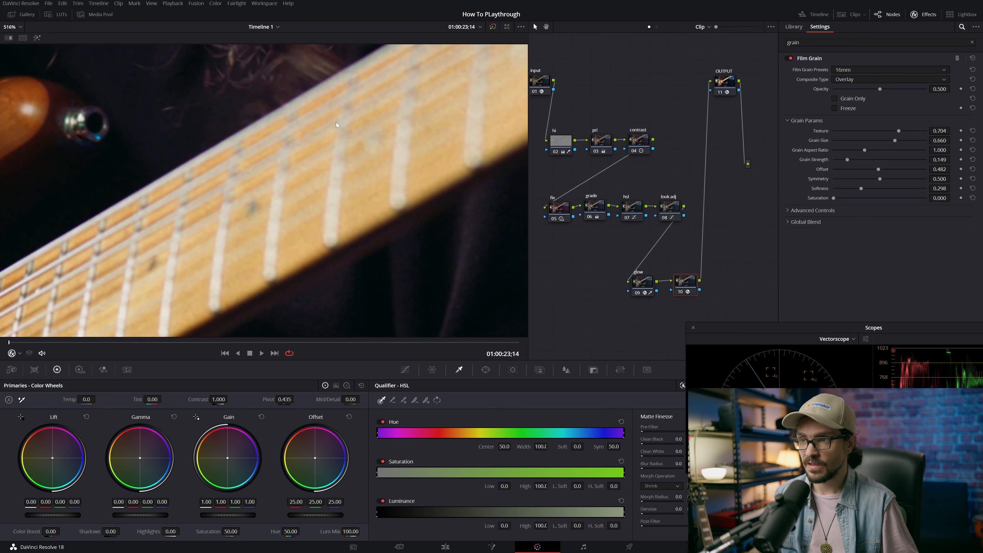
# Try the 16mm Archival Print, 35mm Reversal BW and 35mm 400T presets for the Film Grain
pyautogui.click(850, 68)
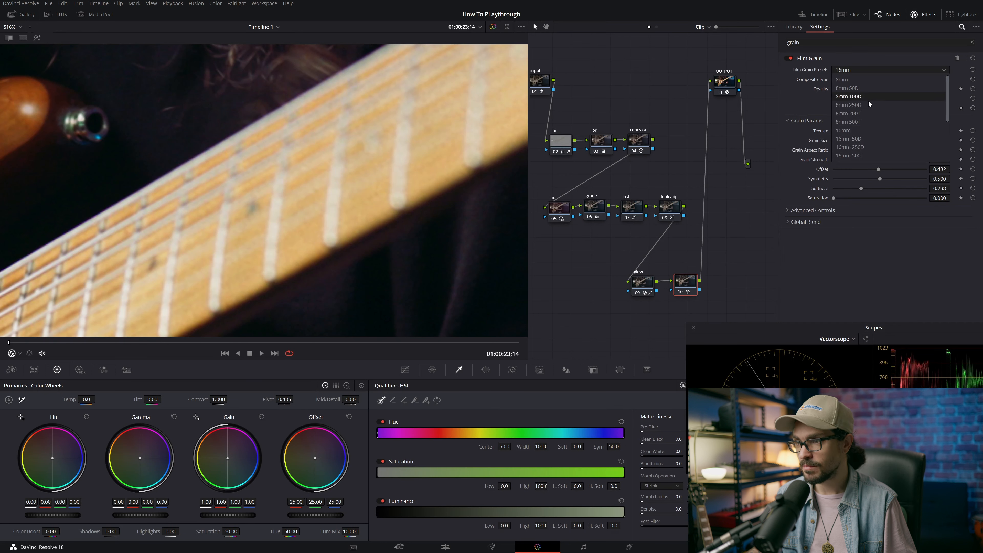
pyautogui.scroll(-3, 880, 135)
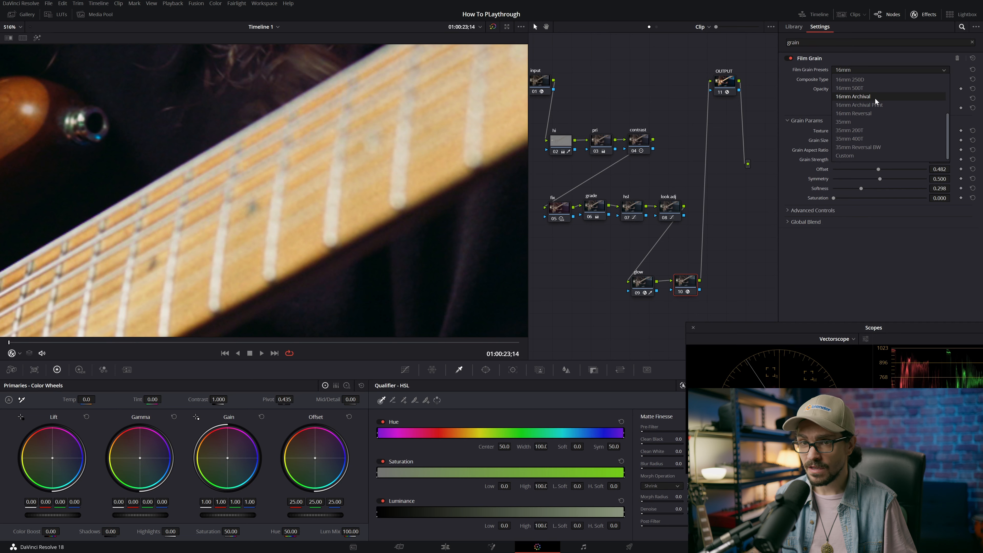
pyautogui.click(874, 106)
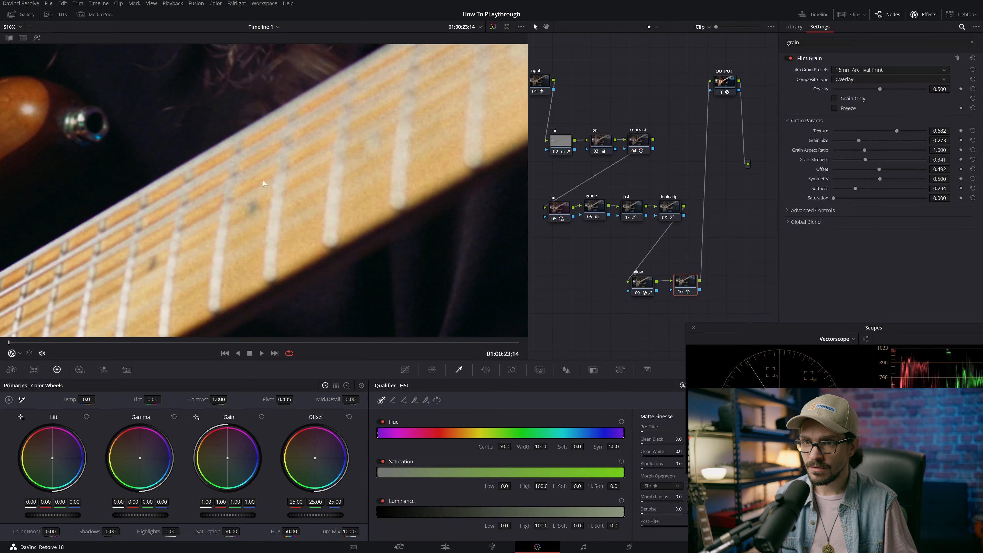
pyautogui.click(872, 69)
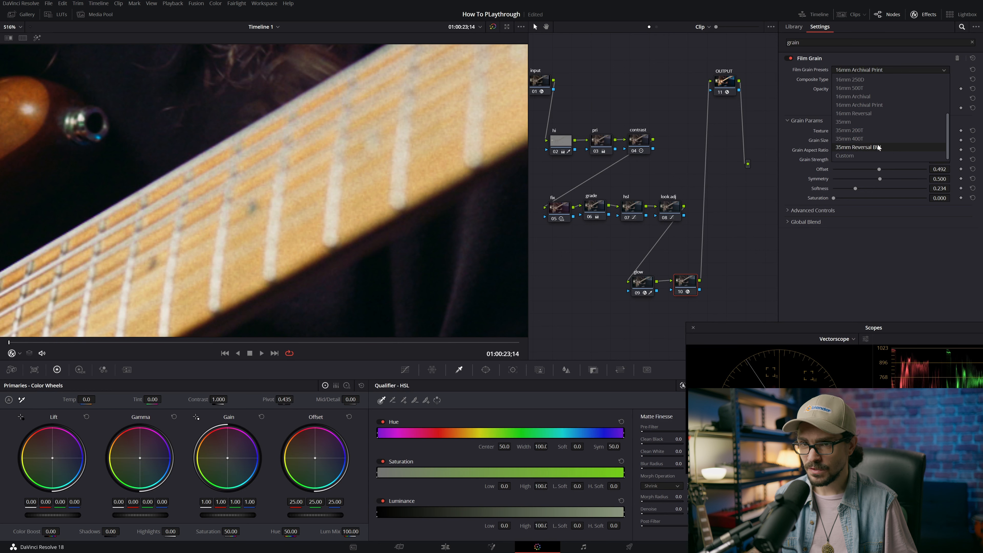
pyautogui.click(878, 148)
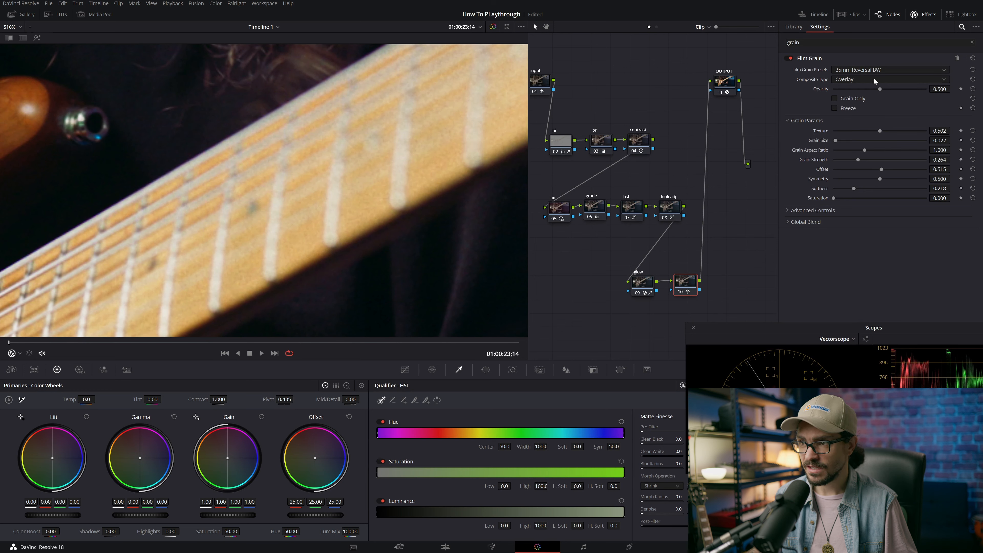
pyautogui.click(874, 71)
pyautogui.click(868, 143)
pyautogui.scroll(-2, 139, 277)
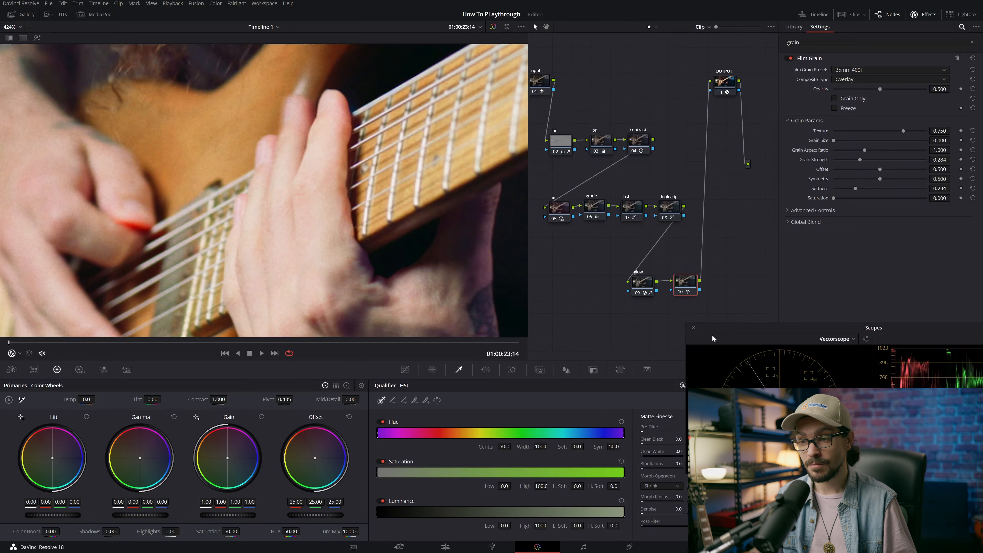
# Set the Film Grain to the 16mm Archival Print preset with an Opacity of 0.359, and move the Scopes window below the node graph
pyautogui.moveTo(734, 332); pyautogui.dragTo(655, 389)
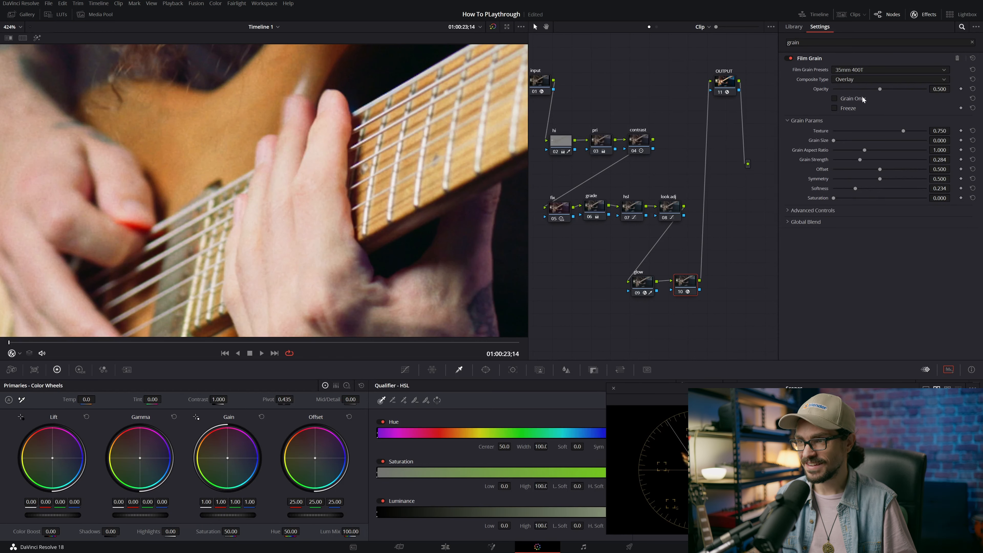
pyautogui.scroll(-5, 179, 196)
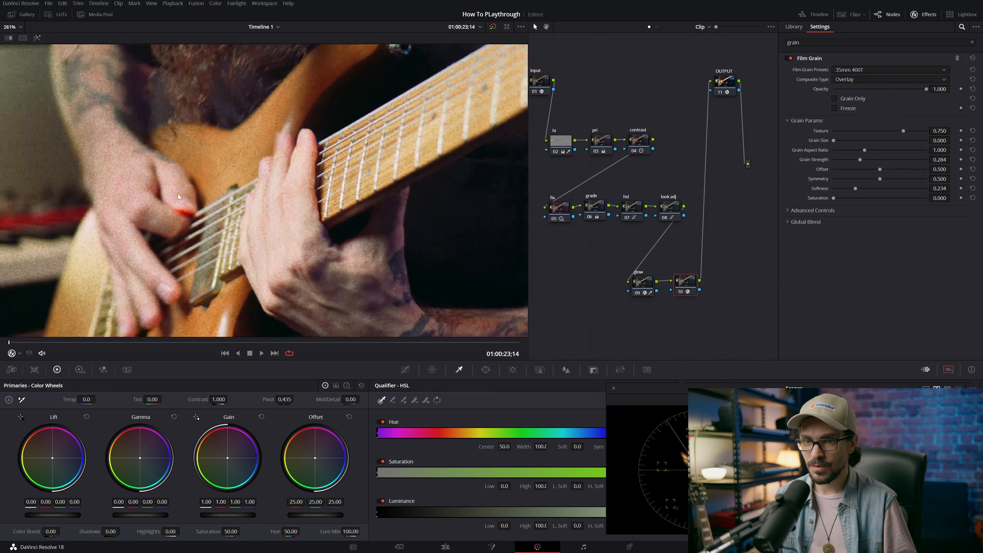
pyautogui.moveTo(249, 254); pyautogui.dragTo(282, 281)
pyautogui.moveTo(224, 173); pyautogui.dragTo(324, 123)
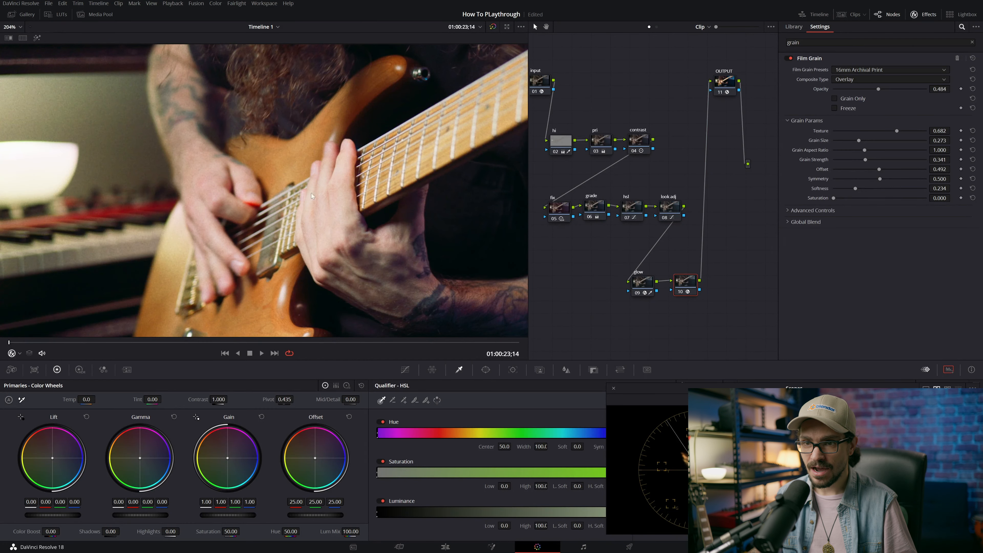
pyautogui.scroll(-2, 433, 228)
pyautogui.scroll(-3, 432, 228)
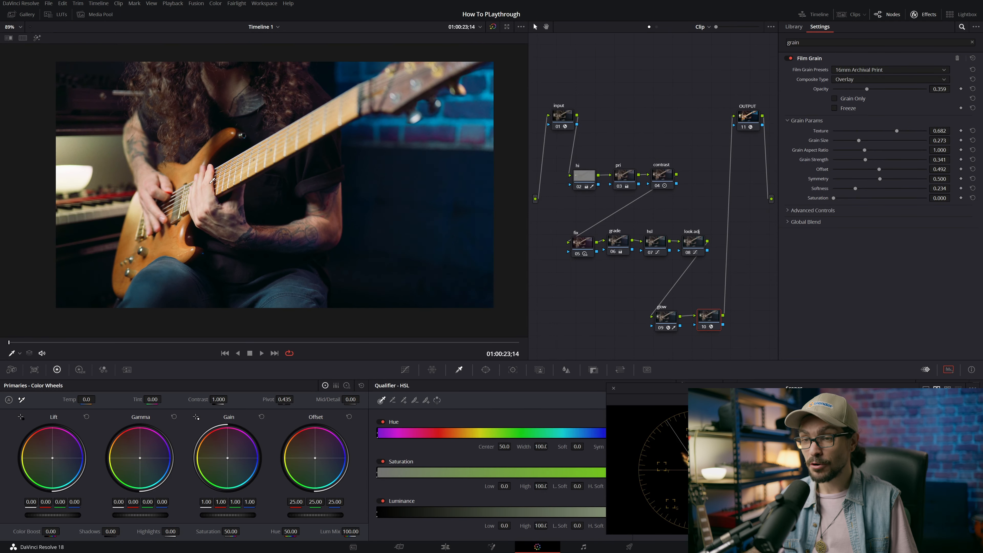
# Review the primary correction settings of the pri node and the Highlights setting of the hi node
pyautogui.click(636, 175)
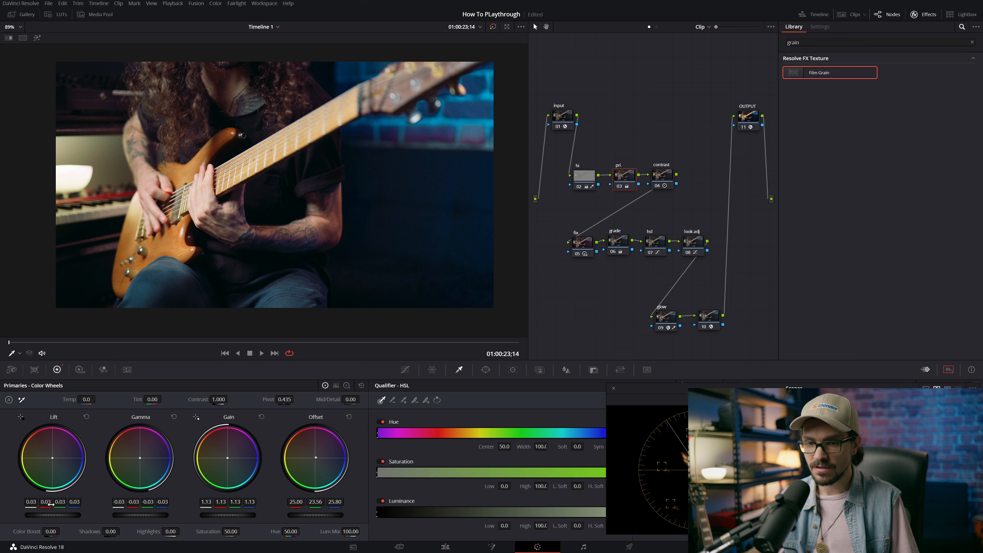
pyautogui.click(581, 168)
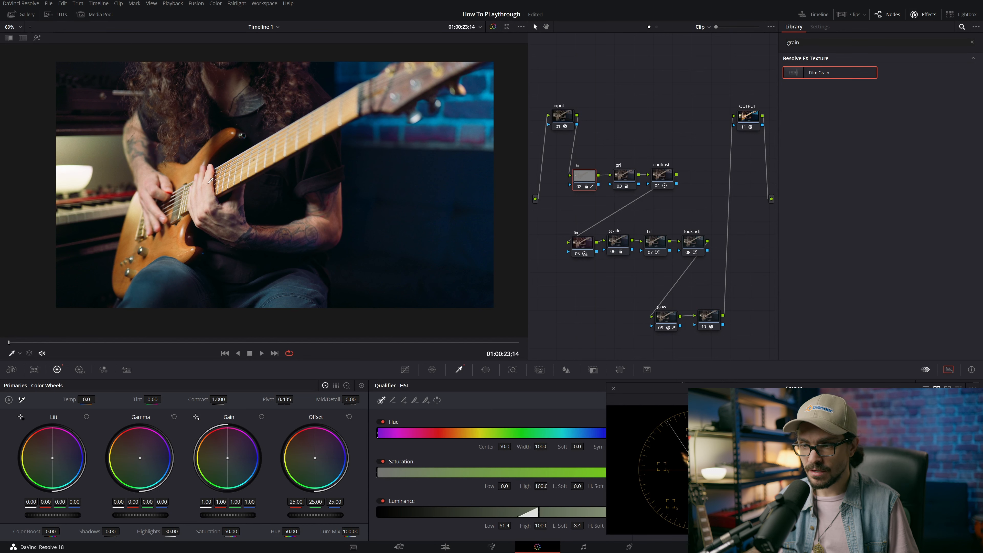
pyautogui.click(170, 531)
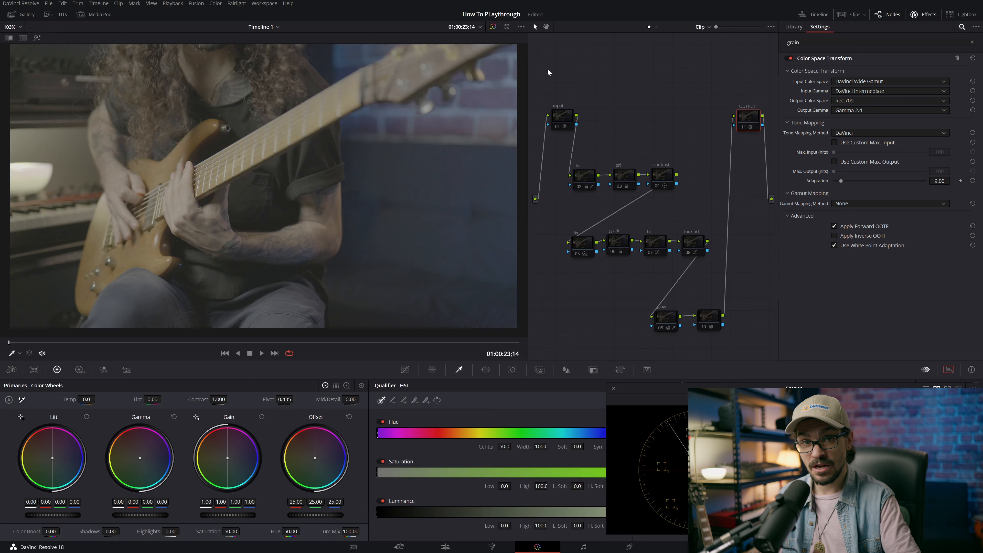
# Re-enable only the input, OUTPUT and pri nodes, comparing the image and scopes with pri off and on
pyautogui.moveTo(655, 82); pyautogui.dragTo(724, 114)
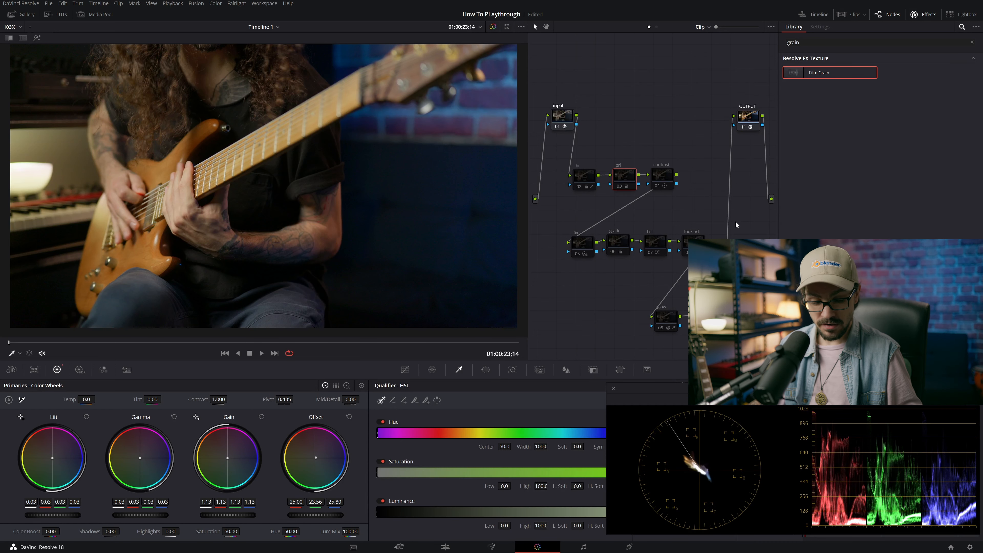
pyautogui.click(623, 176)
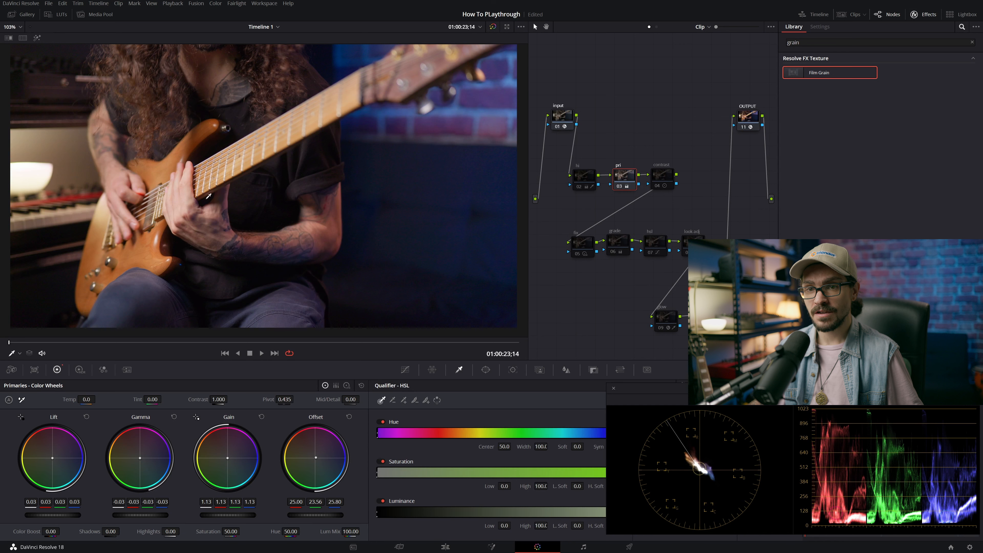
pyautogui.hotkey('ctrl', 'd')
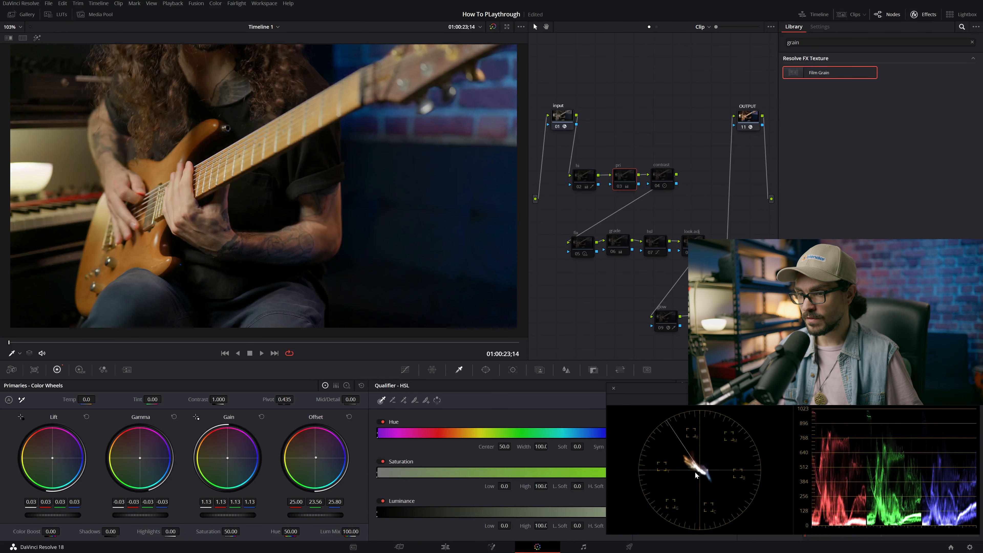
pyautogui.hotkey('ctrl', 'd')
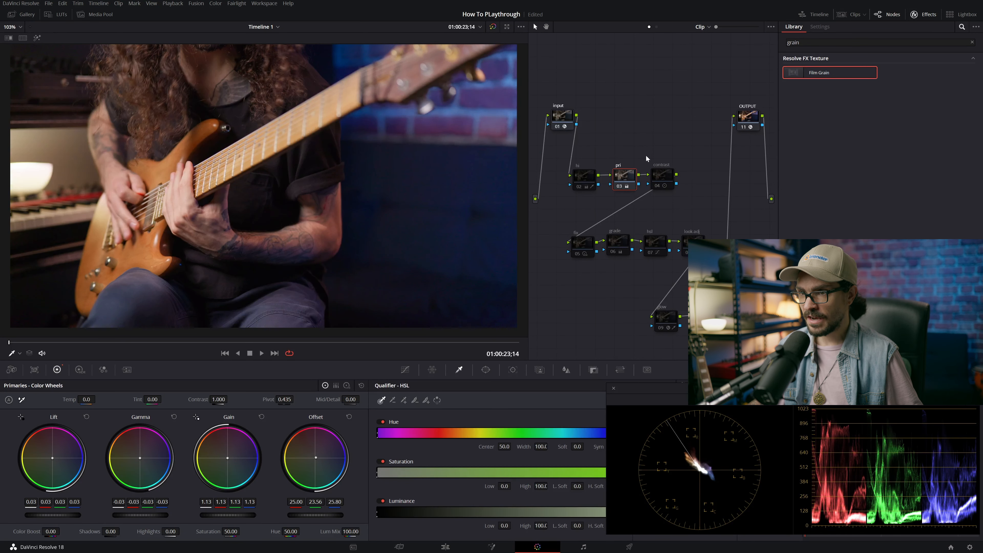
# Re-enable the contrast node and the grade node one after the other to review what each adds to the image
pyautogui.click(662, 175)
pyautogui.hotkey('ctrl', 'd')
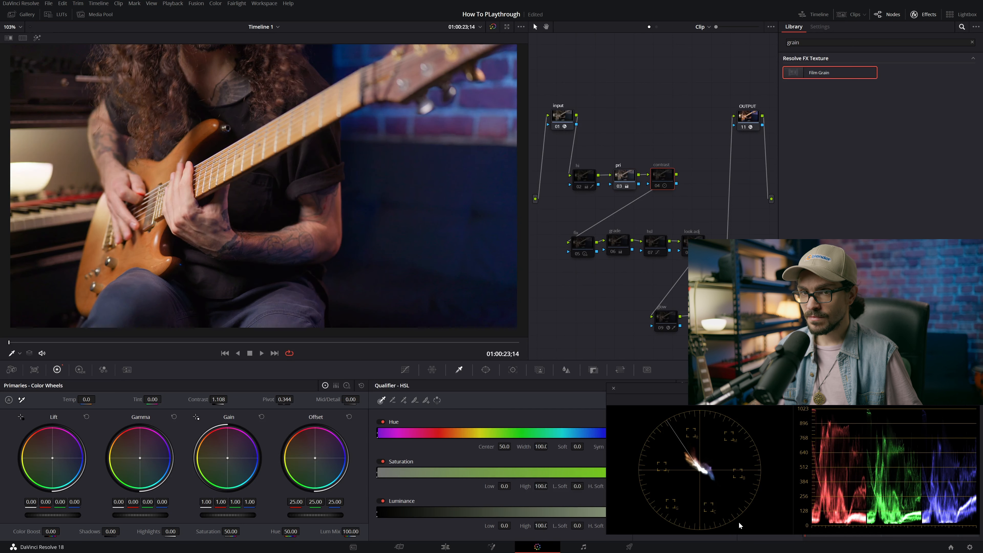
pyautogui.hotkey('ctrl', 'd')
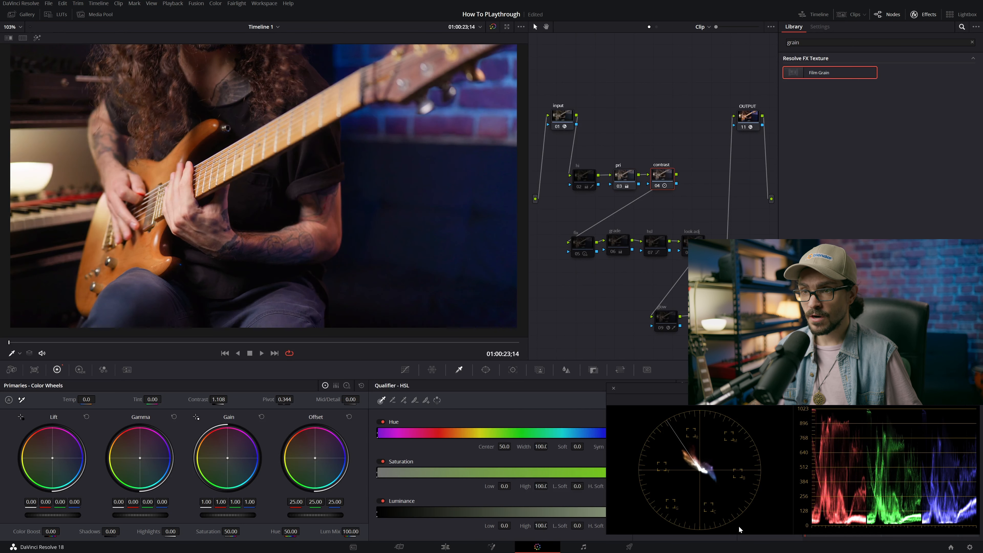
pyautogui.click(608, 247)
pyautogui.hotkey('ctrl', 'd')
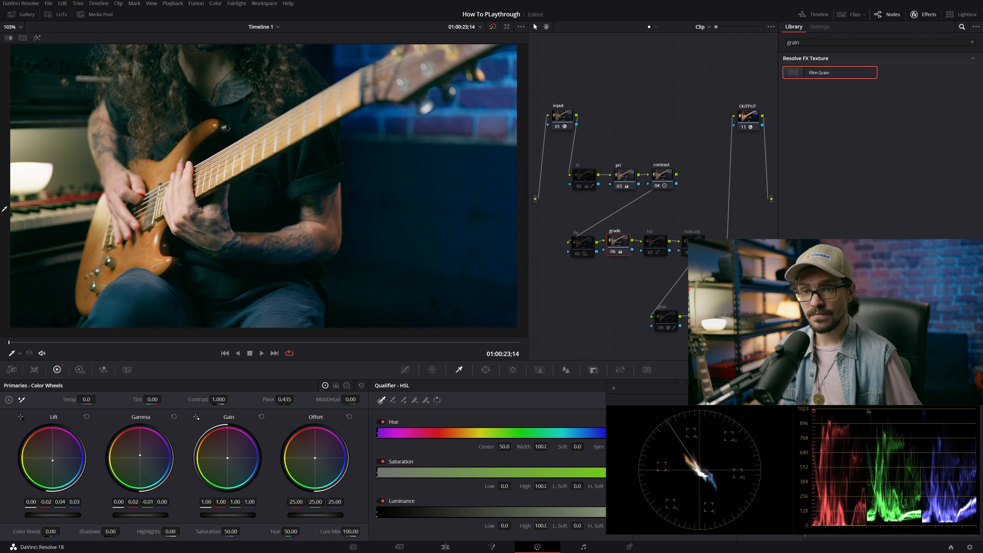
# Compare the image with the fix and grade nodes switched off and on, leaving both nodes enabled
pyautogui.click(589, 247)
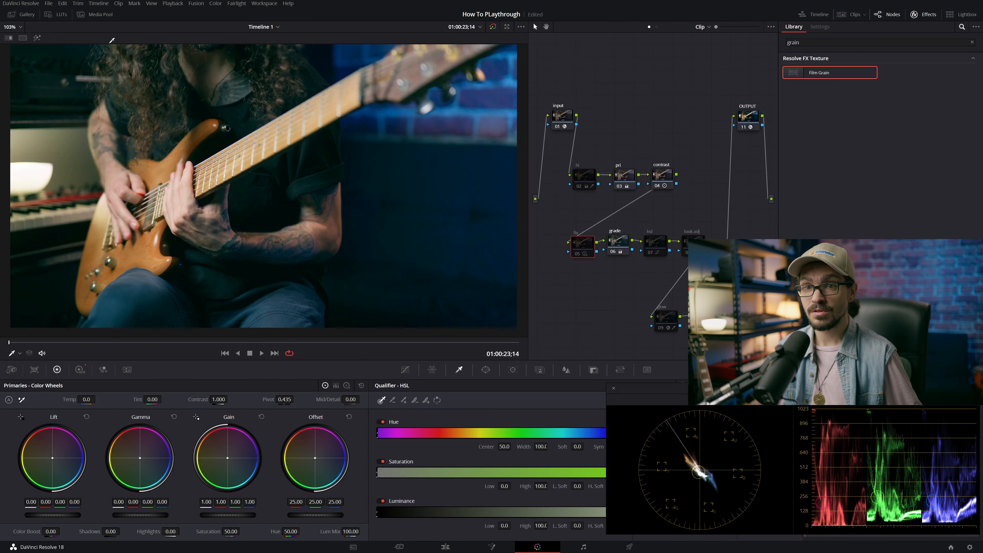
pyautogui.hotkey('ctrl', 'd')
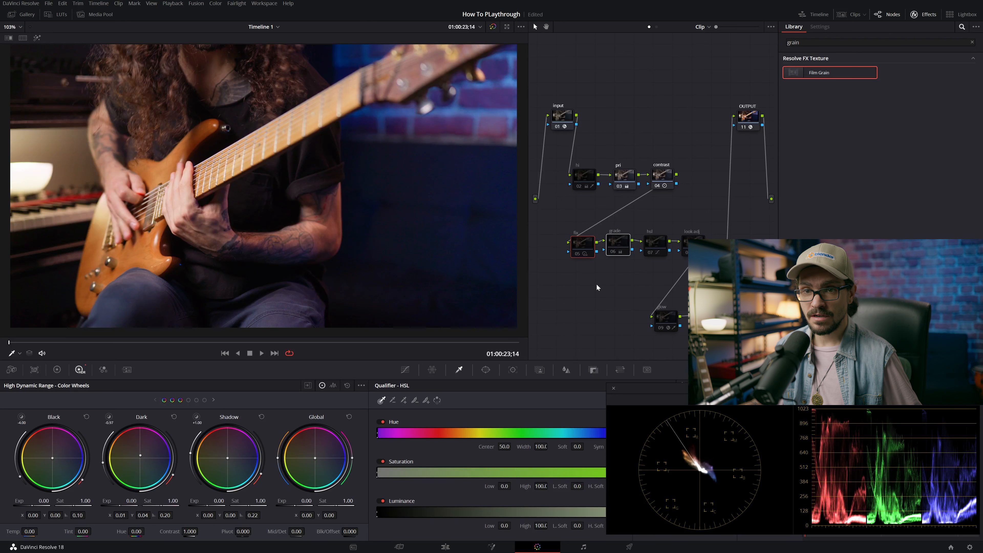
pyautogui.hotkey('ctrl', 'd')
pyautogui.hotkey('ctrl', 'd')
pyautogui.hotkey('ctrl', 'd')
pyautogui.hotkey('ctrl', 'd')
pyautogui.hotkey('ctrl', 'd')
pyautogui.hotkey('ctrl', 'd')
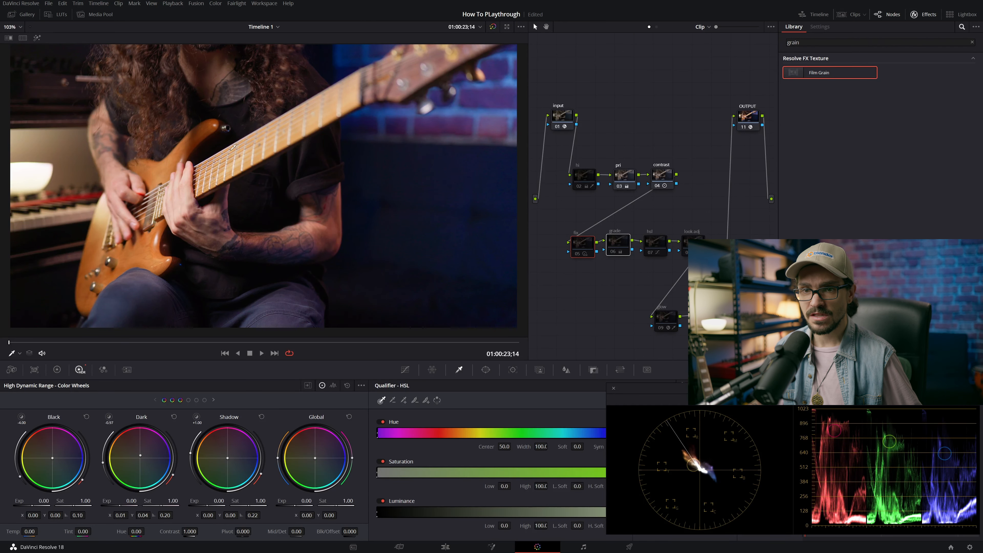
pyautogui.hotkey('ctrl', 'd')
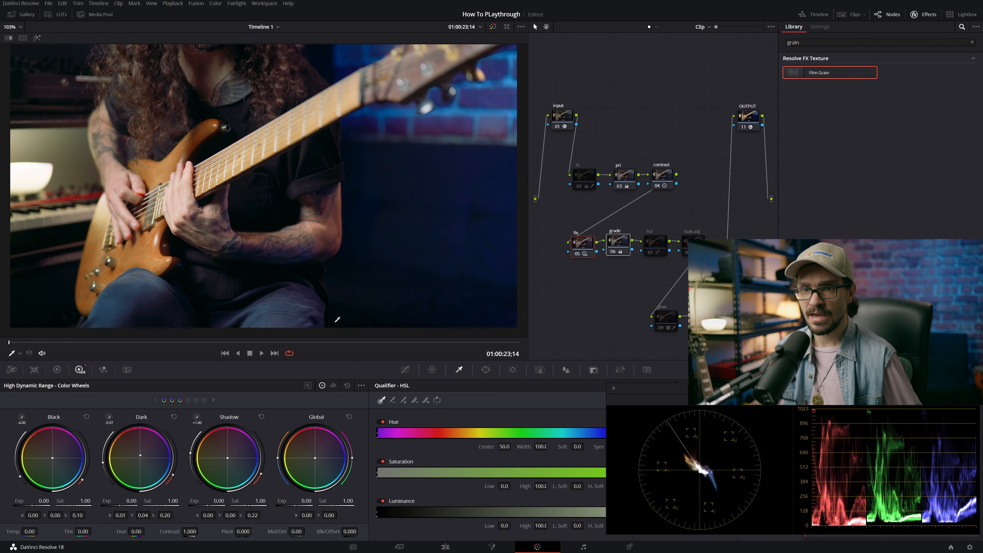
# Re-enable the hsl node and the look adj node one after the other to review what each adds
pyautogui.click(656, 274)
pyautogui.click(660, 242)
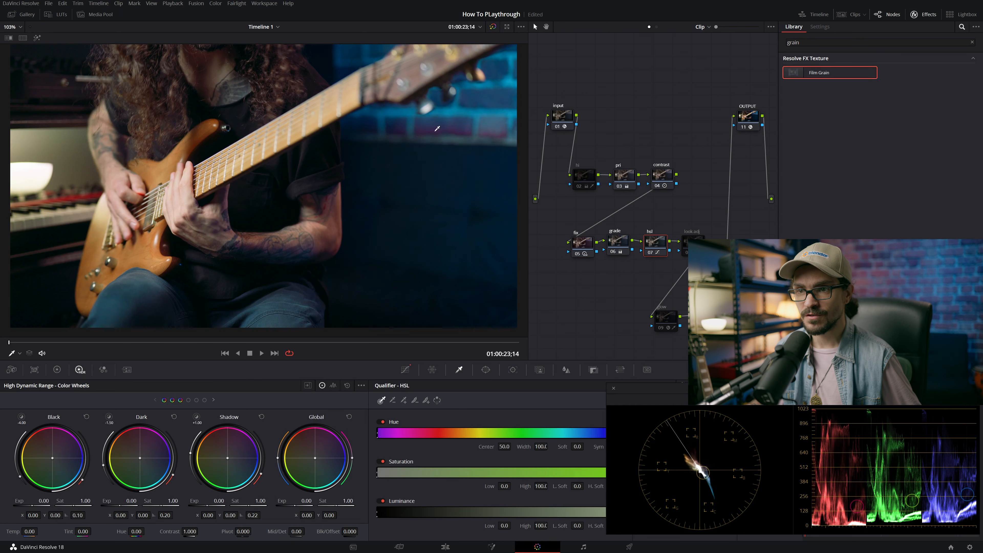
pyautogui.click(692, 245)
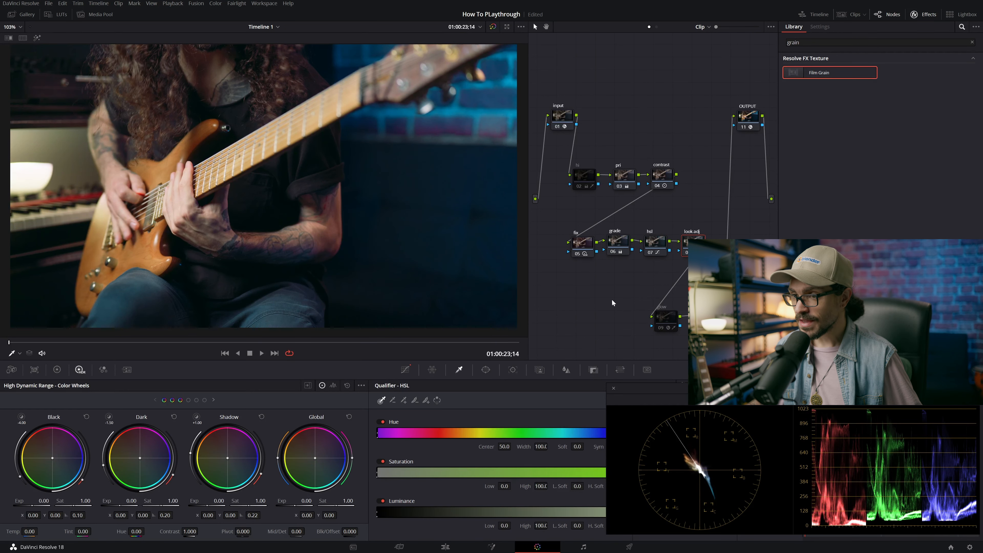
# Toggle the glow node off and on to compare its effect on the image, leaving it enabled
pyautogui.click(665, 319)
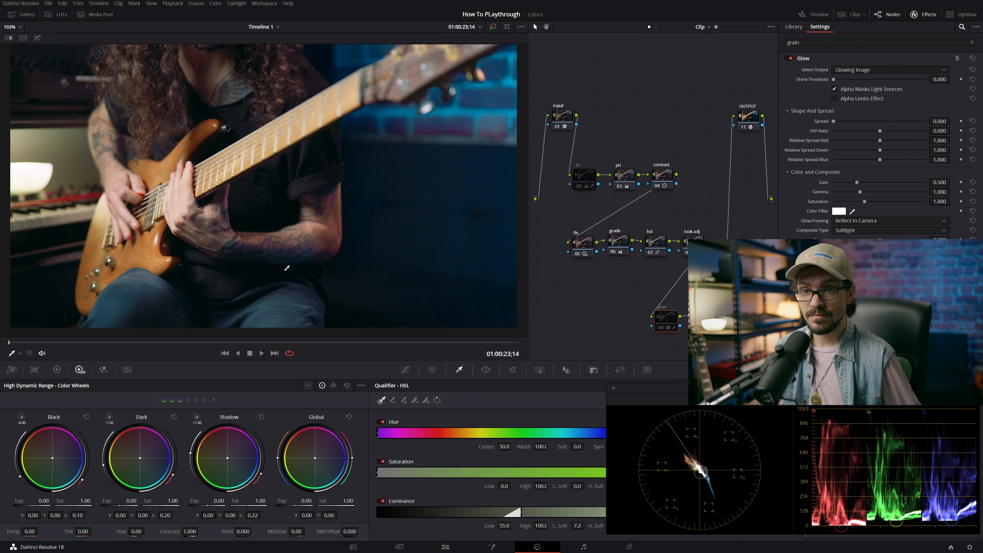
pyautogui.hotkey('ctrl', 'd')
pyautogui.hotkey('ctrl', 'd')
pyautogui.hotkey('ctrl', 'd')
pyautogui.hotkey('ctrl', 'd')
pyautogui.hotkey('ctrl', 'd')
pyautogui.hotkey('ctrl', 'd')
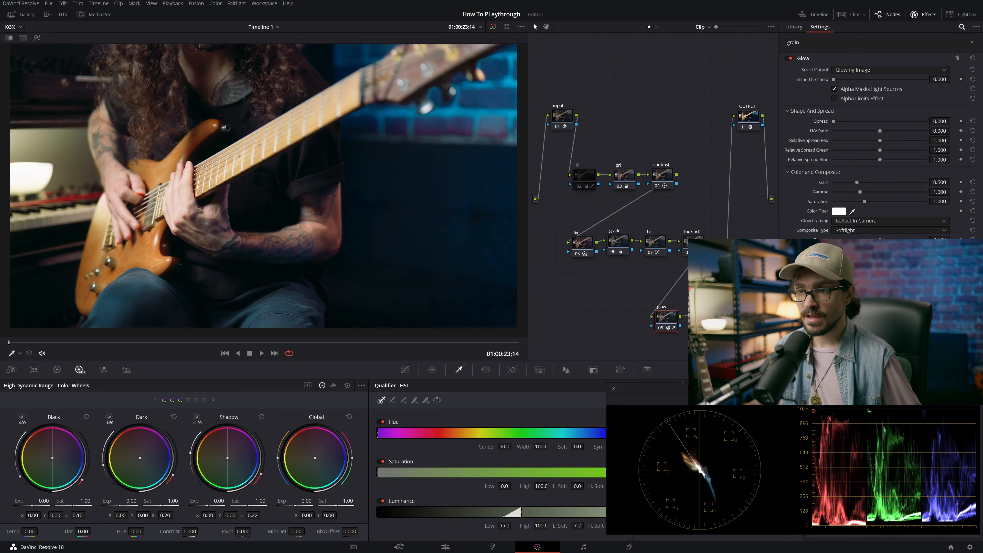
# Re-enable the grain node and the hi node to complete the grade, and review the whole image
pyautogui.hotkey('shift', "'")
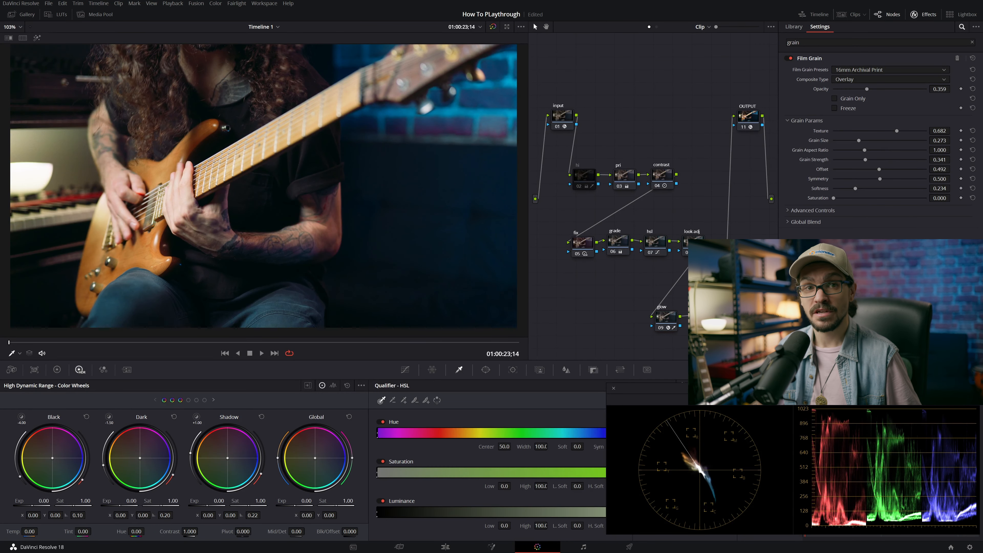
pyautogui.click(588, 181)
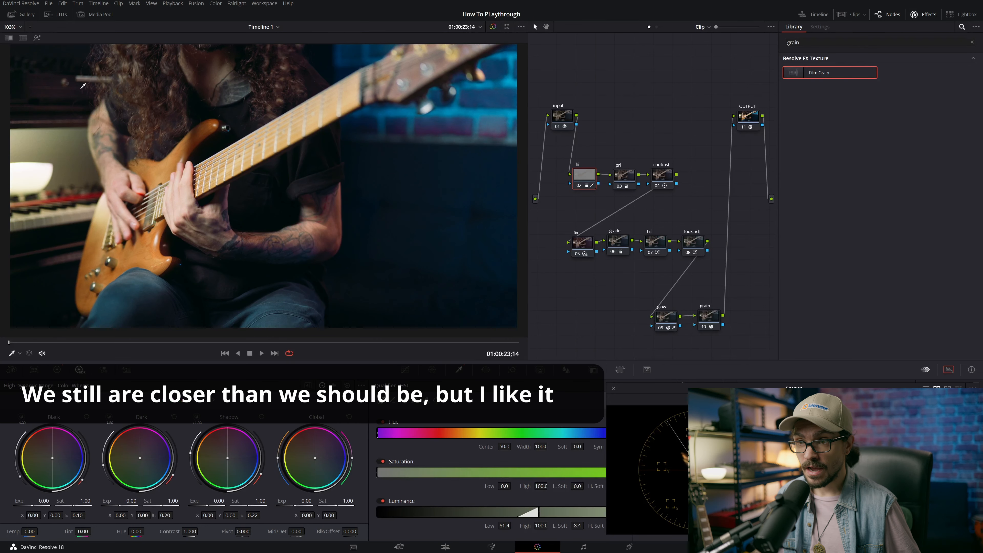
pyautogui.hotkey('ctrl', 'f')
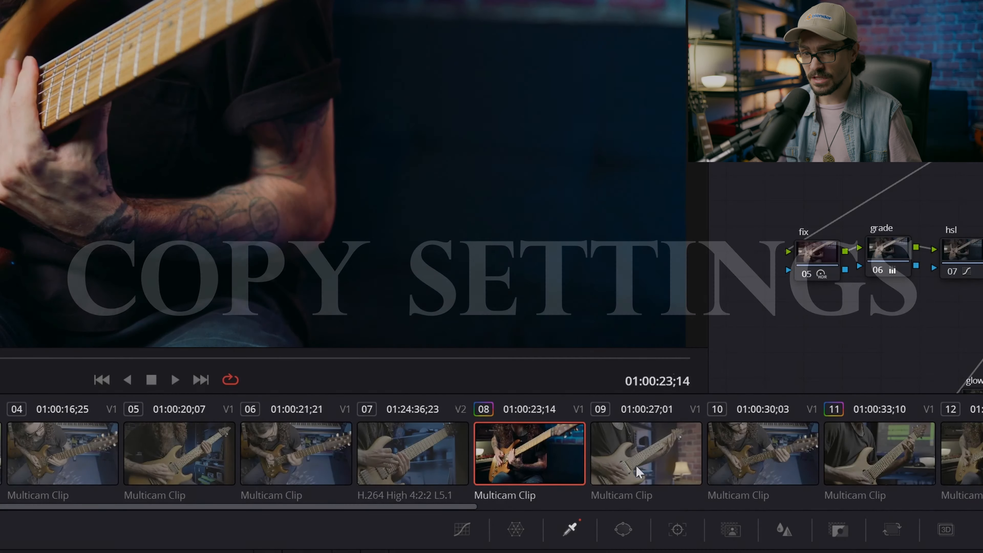
# Copy the grade of clip 08 onto clip 09 and switch between the two clips to compare them
pyautogui.click(644, 459)
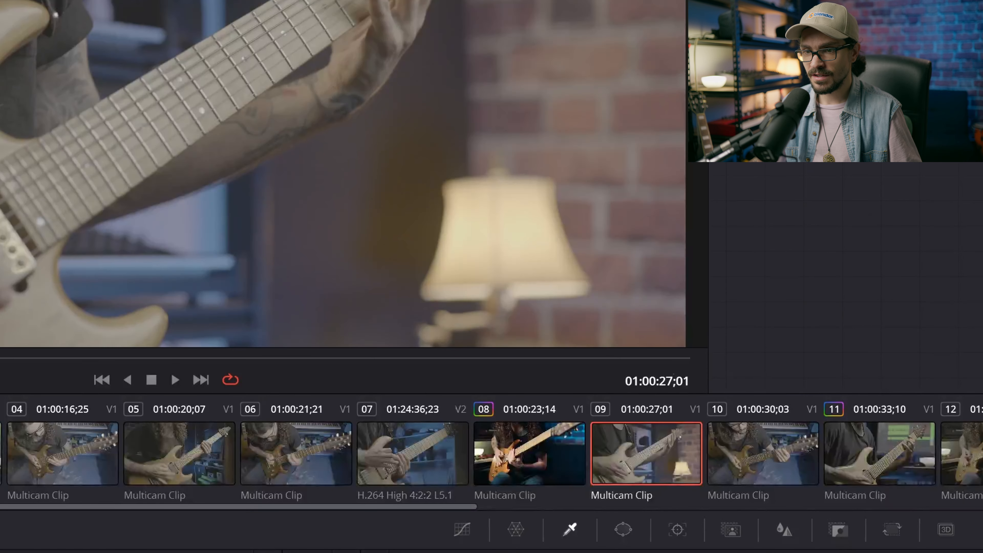
pyautogui.middleClick(529, 447)
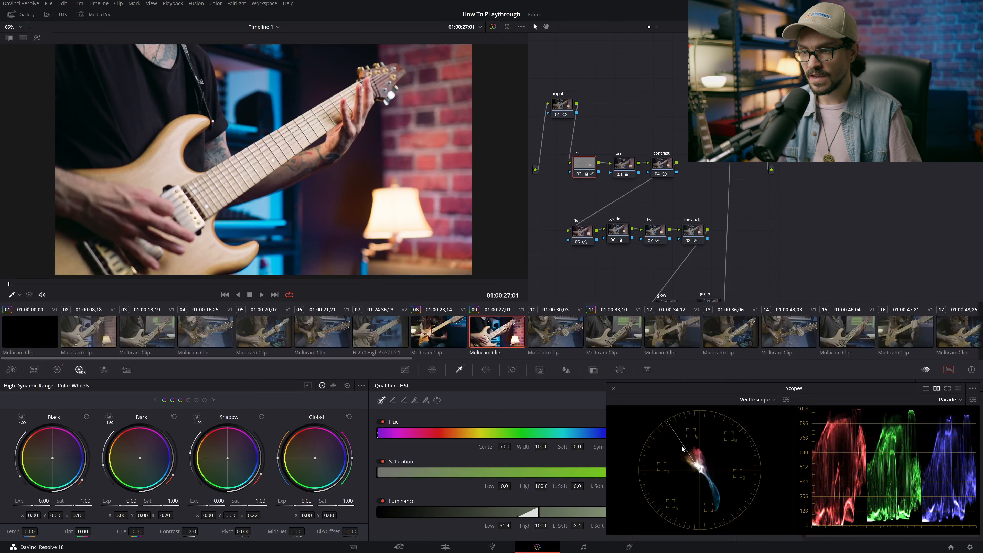
pyautogui.click(437, 333)
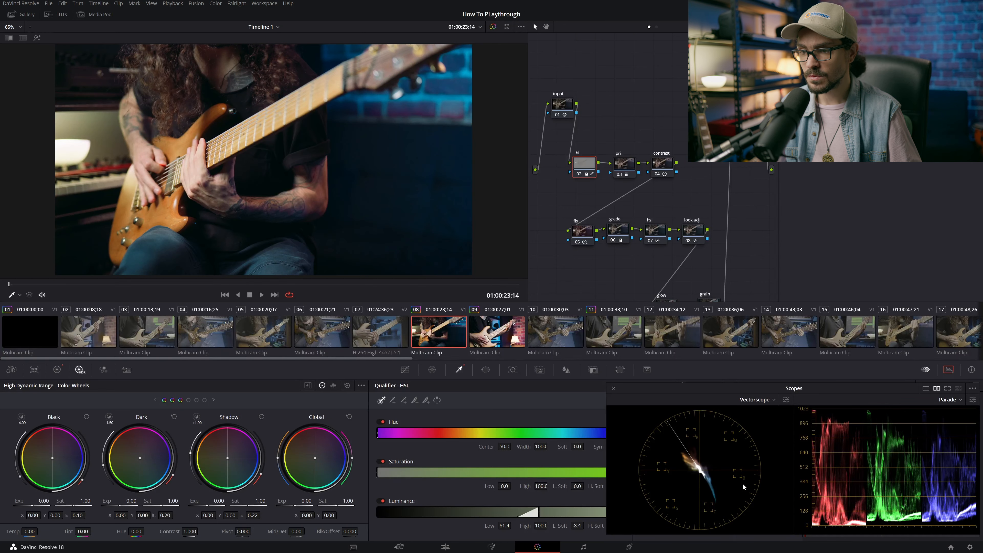
pyautogui.press('Down')
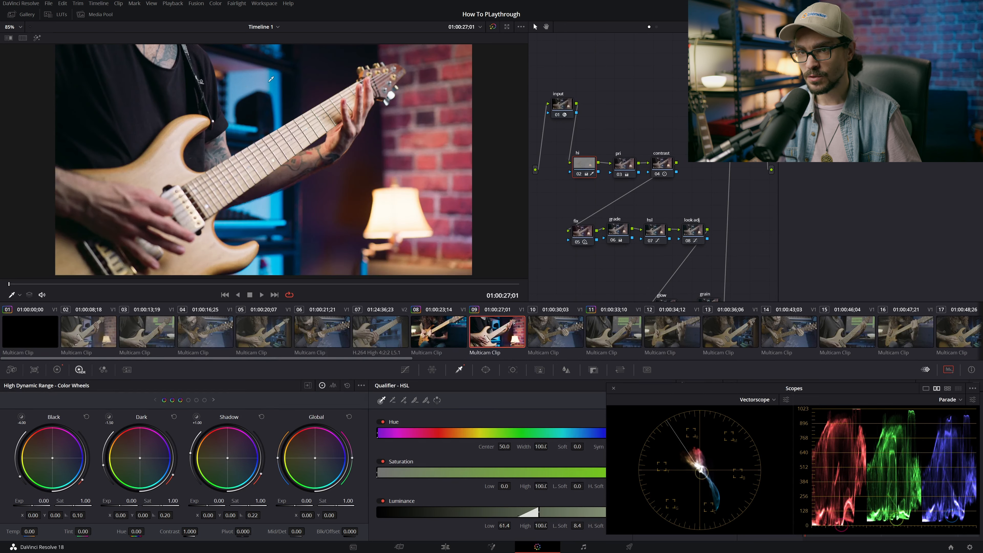
pyautogui.click(454, 333)
pyautogui.click(504, 337)
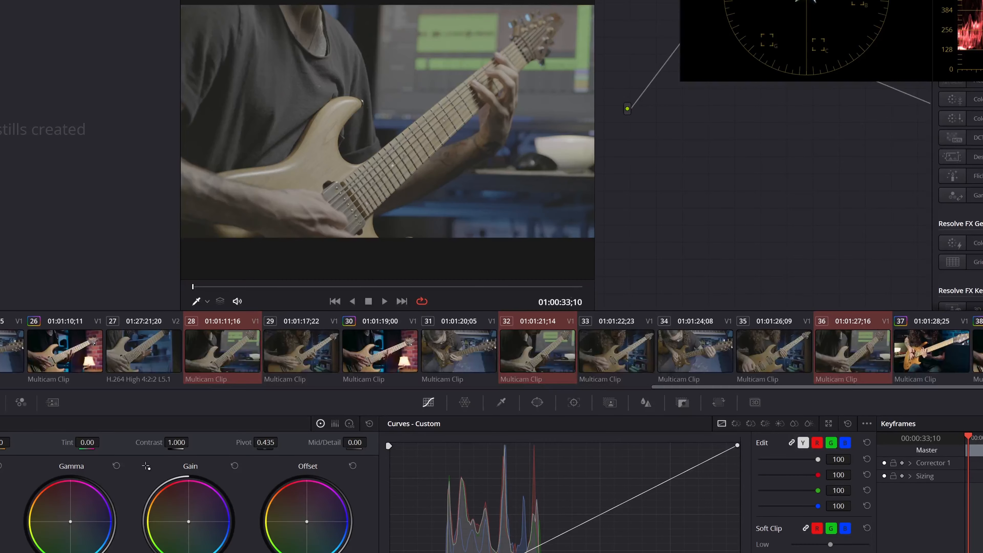
# Apply the grade of clip 03 to the selected clips 11, 28, 32 and 36, replacing their existing grades
pyautogui.scroll(5, 69, 353)
pyautogui.middleClick(69, 353)
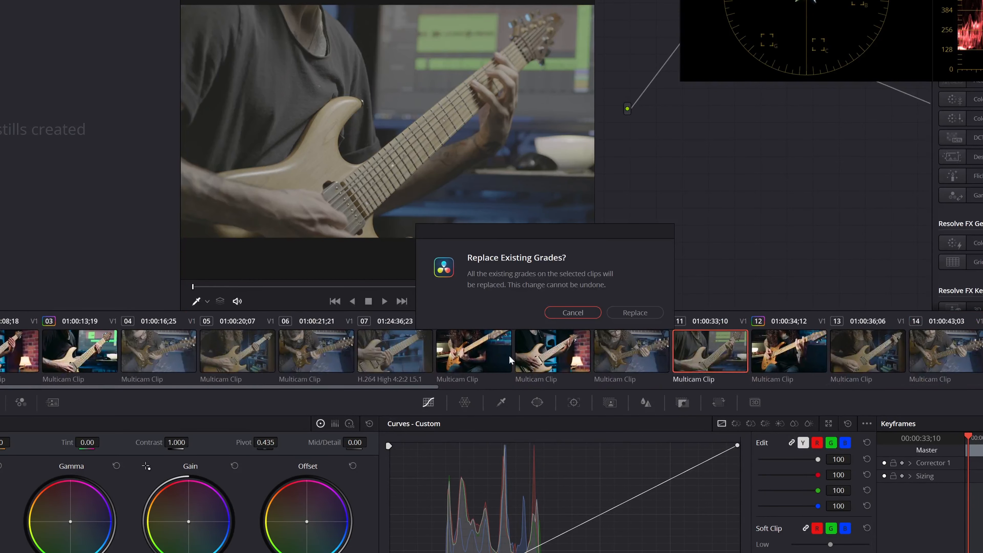
pyautogui.click(635, 313)
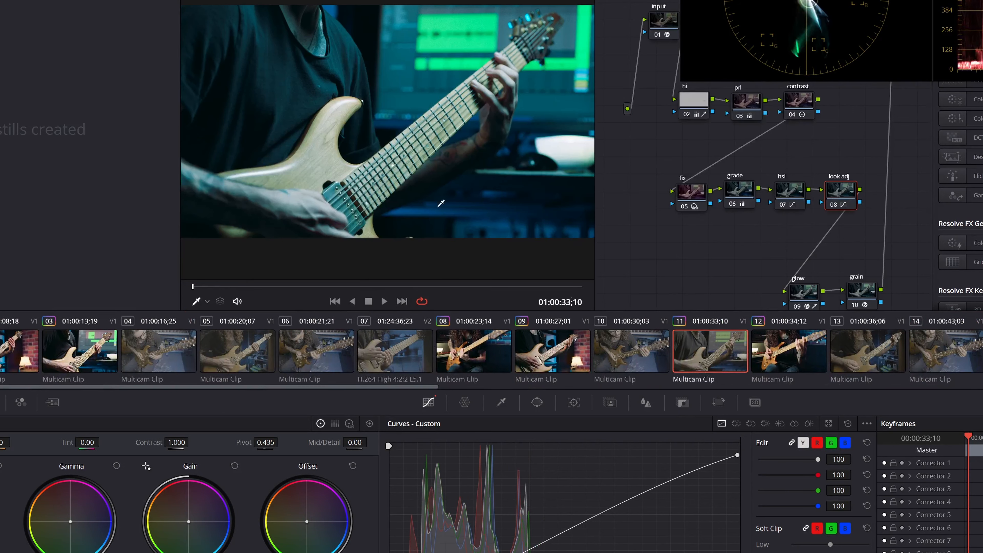
pyautogui.rightClick(709, 357)
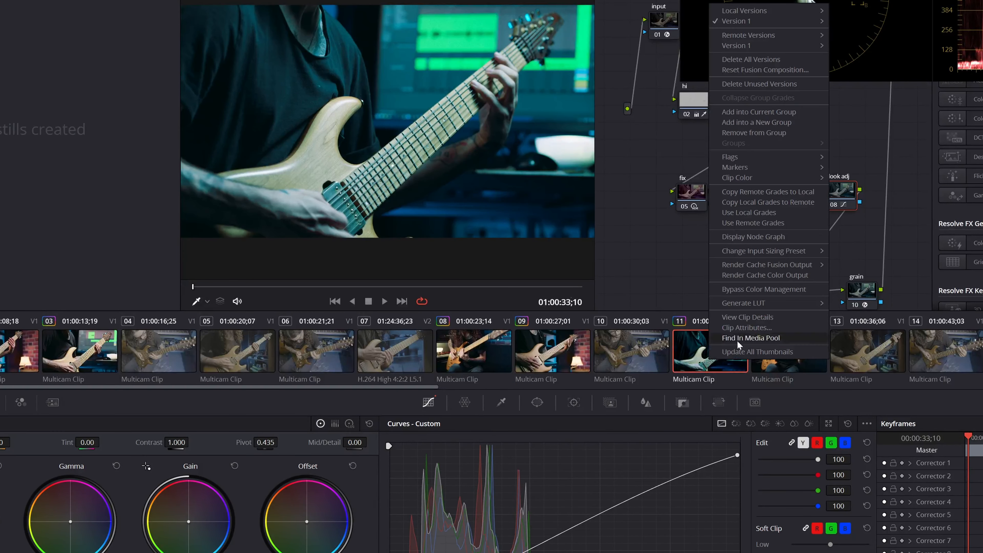
pyautogui.click(750, 289)
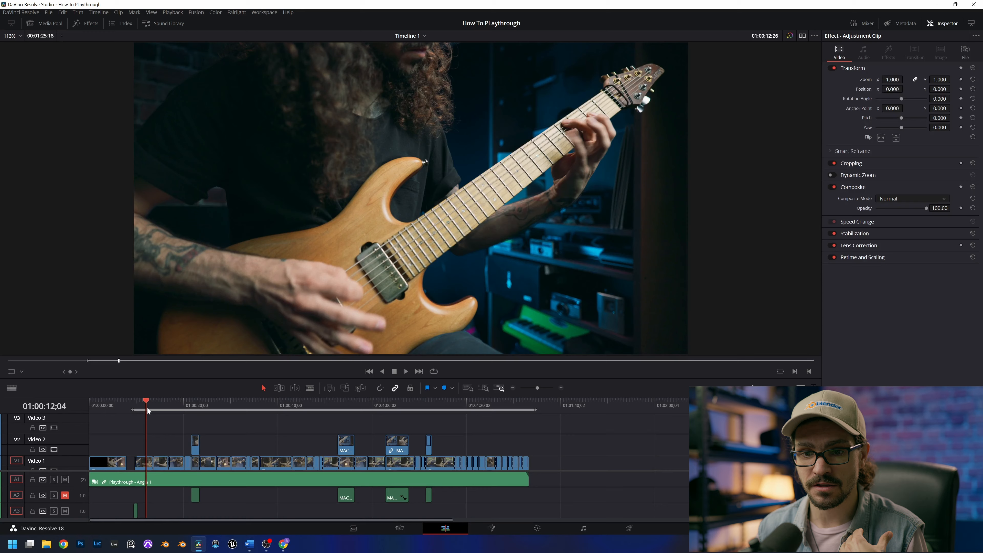
# On the Edit page, add an adjustment clip on a new Video 5 track and stretch it over the whole edit
pyautogui.moveTo(147, 408); pyautogui.dragTo(294, 403)
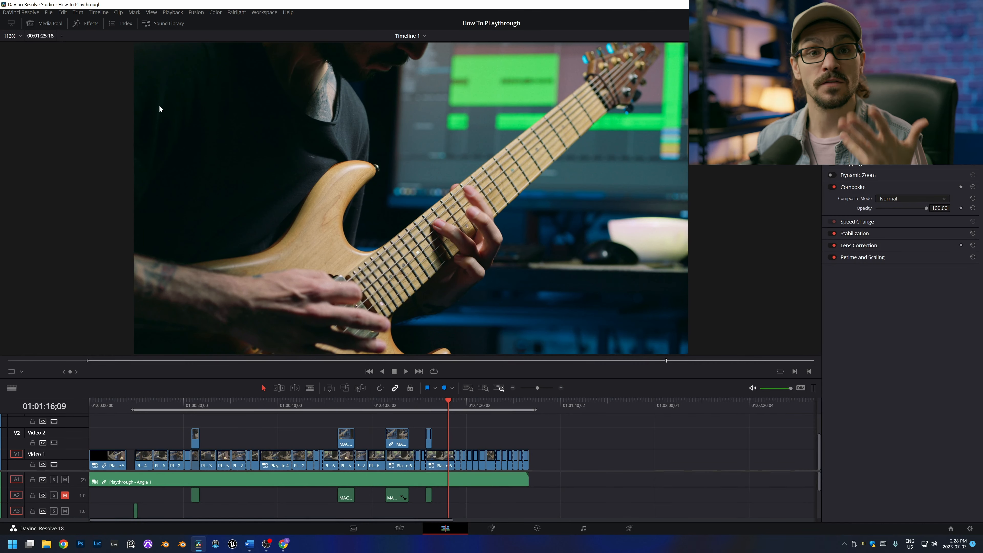
pyautogui.click(87, 23)
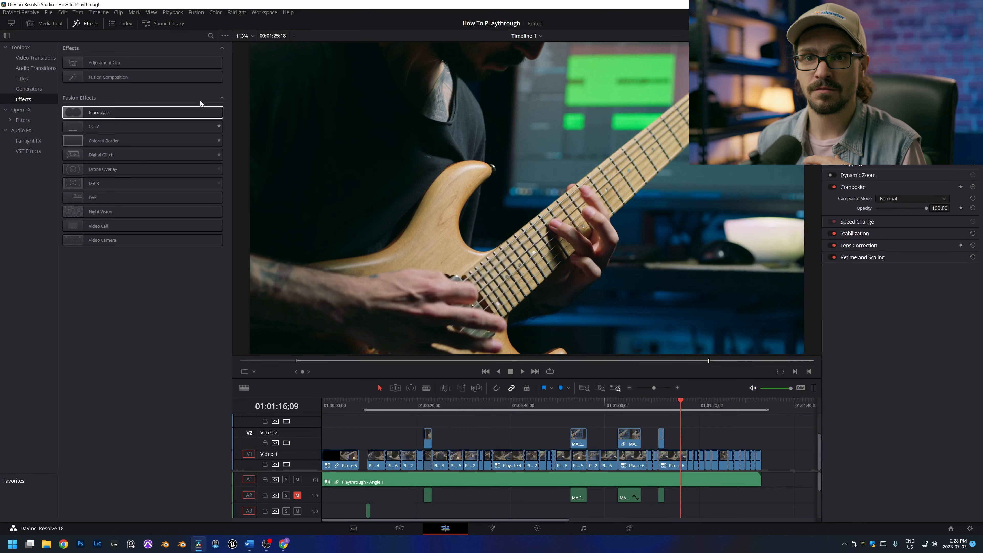
pyautogui.moveTo(116, 62); pyautogui.dragTo(366, 429)
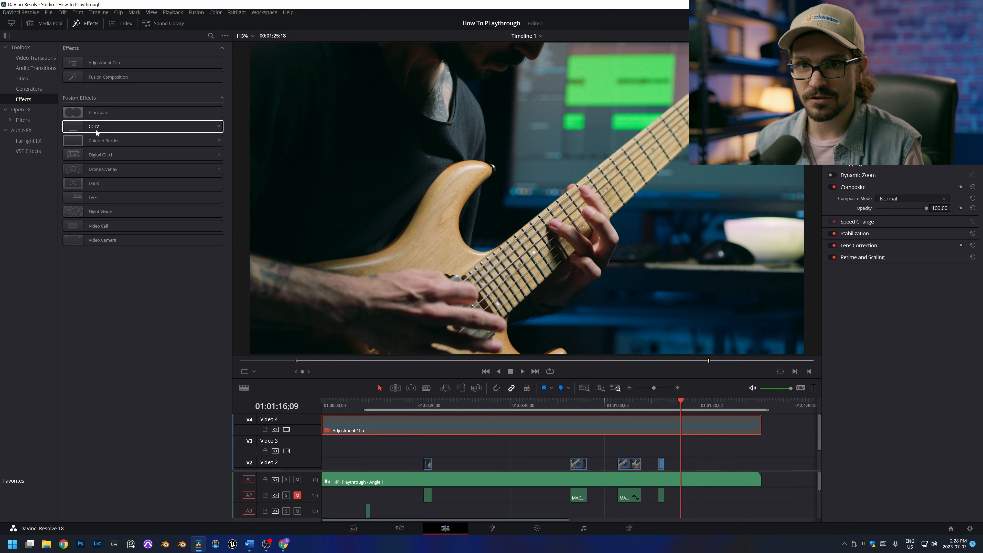
pyautogui.moveTo(96, 63); pyautogui.dragTo(241, 267)
pyautogui.moveTo(98, 68); pyautogui.dragTo(783, 444)
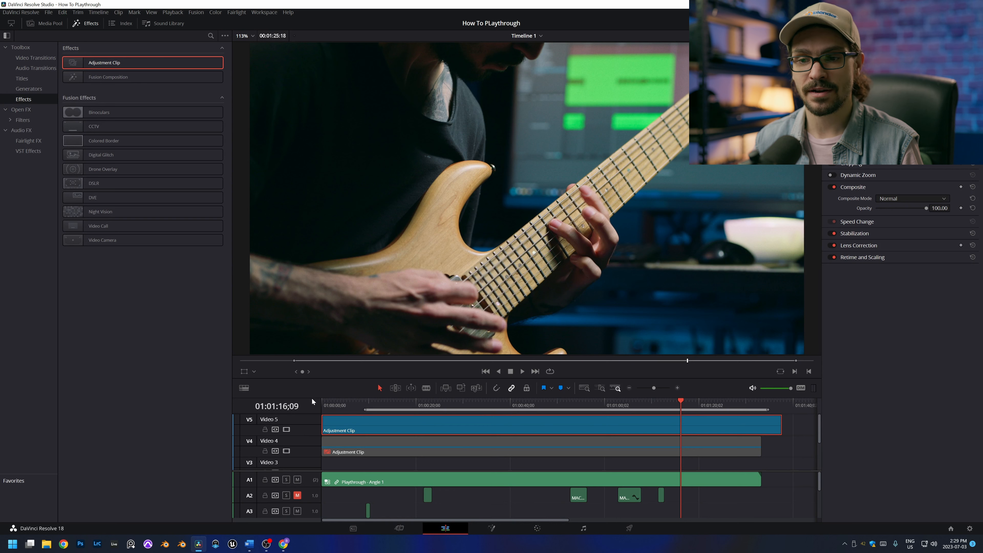
# View the Video 5 adjustment clip's node on the Color page with the timeline shown, and delete the clip on the Edit page
pyautogui.click(537, 529)
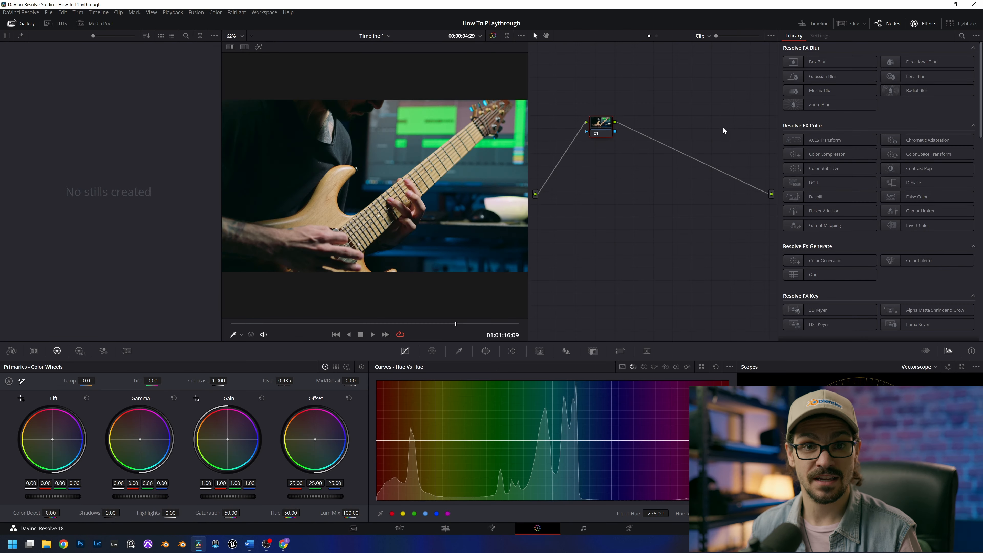
pyautogui.click(812, 23)
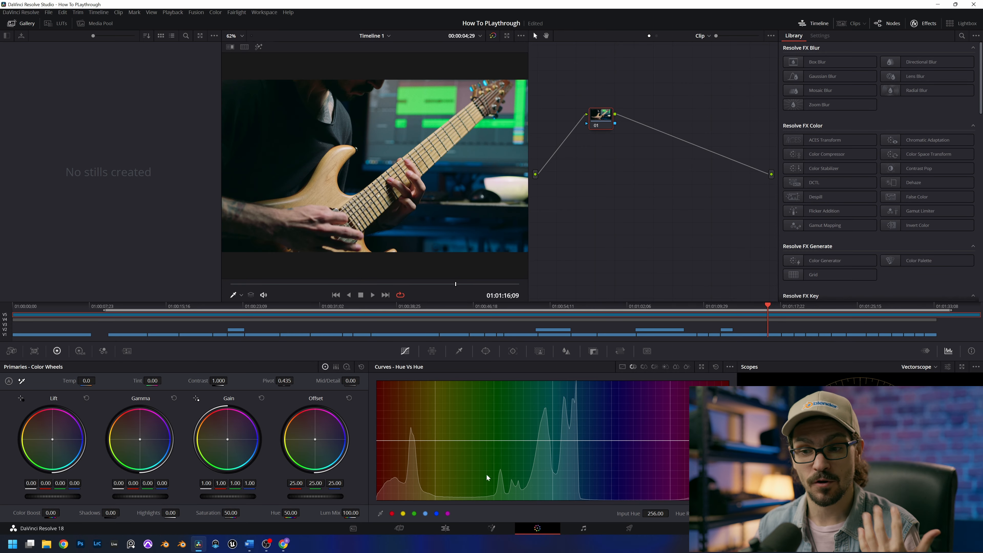
pyautogui.click(445, 528)
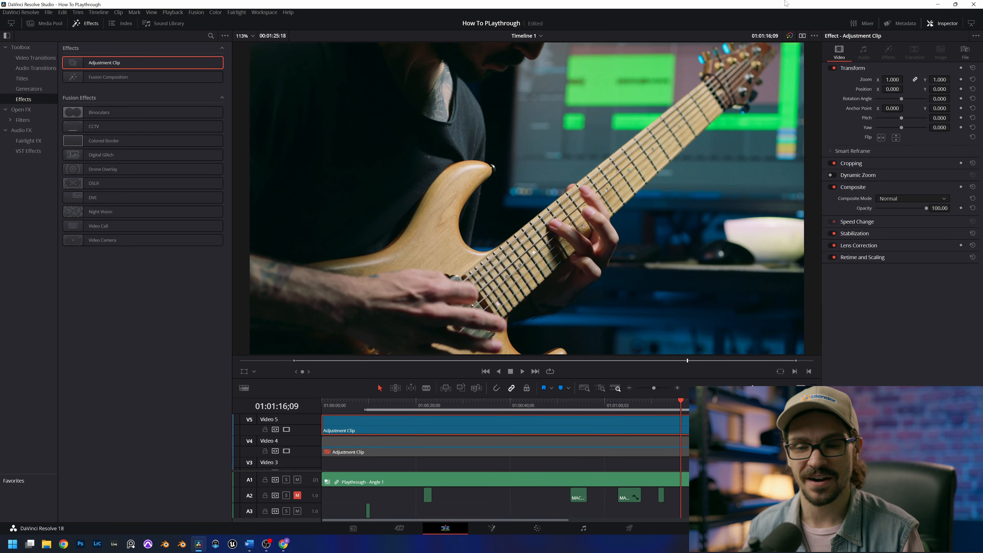
pyautogui.press('BackSpace')
# Enable the adjustment clip on Video 4 and toggle it off and on to compare the image
pyautogui.click(418, 454)
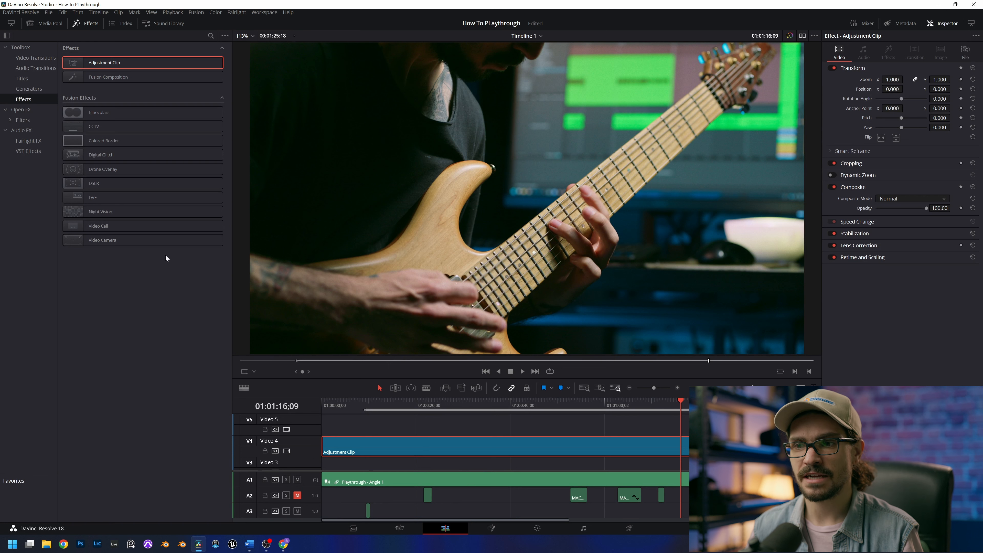
pyautogui.press('d')
pyautogui.press('d')
pyautogui.press('d')
pyautogui.press('d')
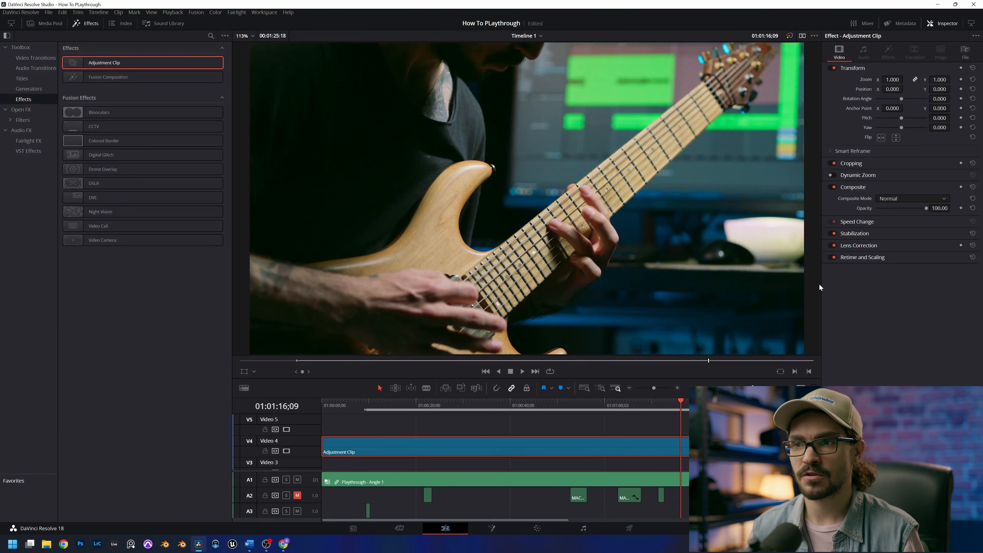
pyautogui.press('d')
pyautogui.press('d')
# Review the Video 4 adjustment clip's primary corrections on the Color page, and compare the image with the clip disabled and enabled on the Edit page
pyautogui.hotkey('shift', '6')
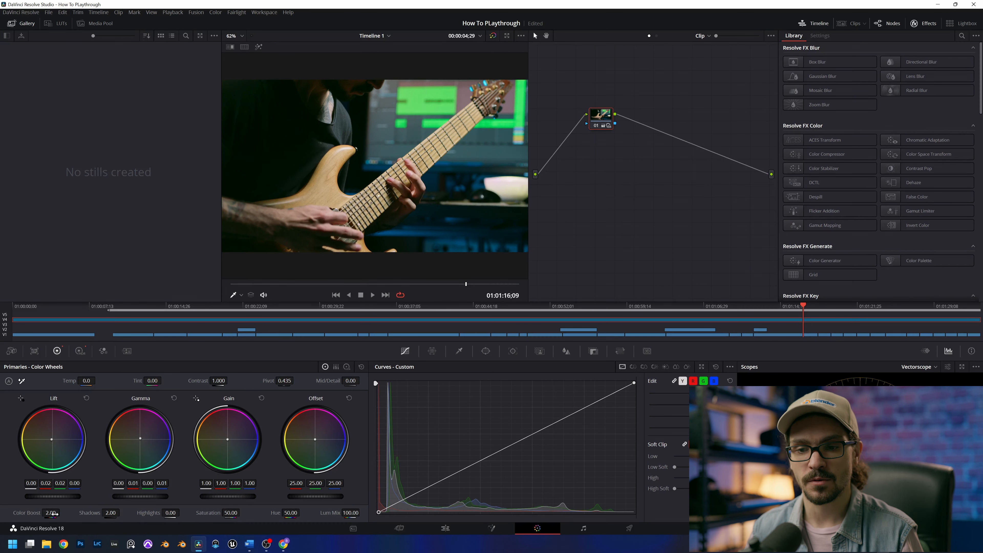
pyautogui.click(445, 528)
pyautogui.press('d')
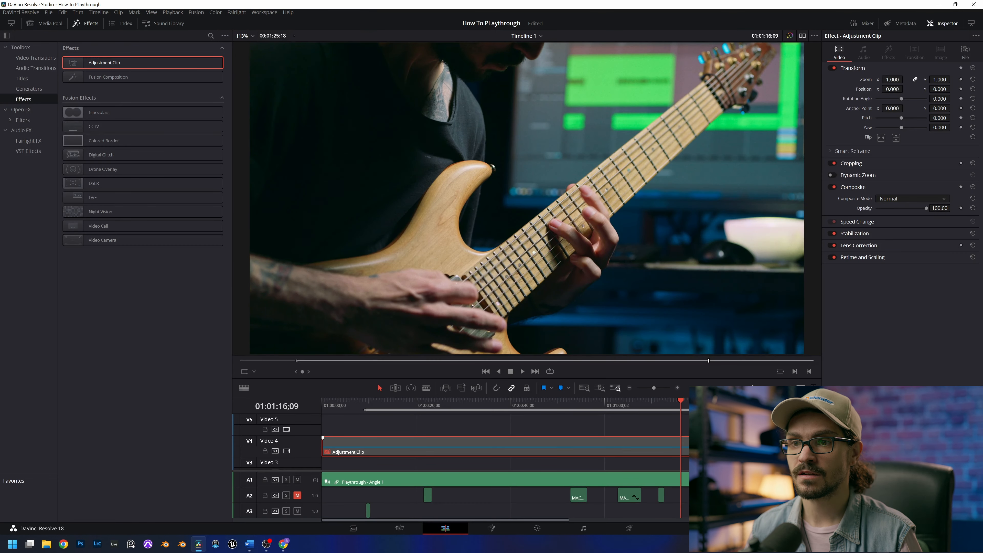
pyautogui.press('d')
pyautogui.press('d')
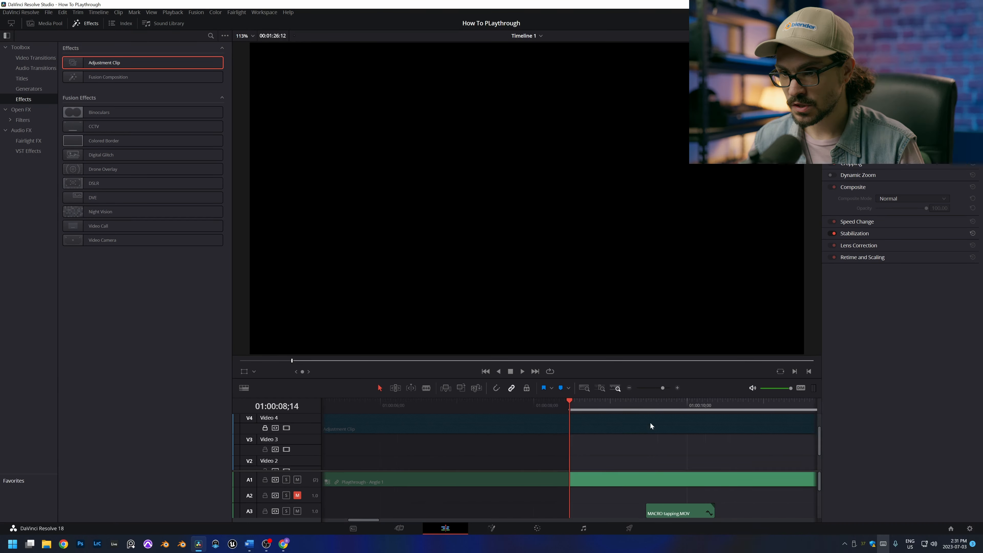
# Set the timeline's in point at 01:00:09;18, just before the Playthrough - Angle 4 clip on Video 1
pyautogui.click(640, 426)
pyautogui.scroll(-3, 630, 461)
pyautogui.click(678, 485)
pyautogui.scroll(3, 678, 484)
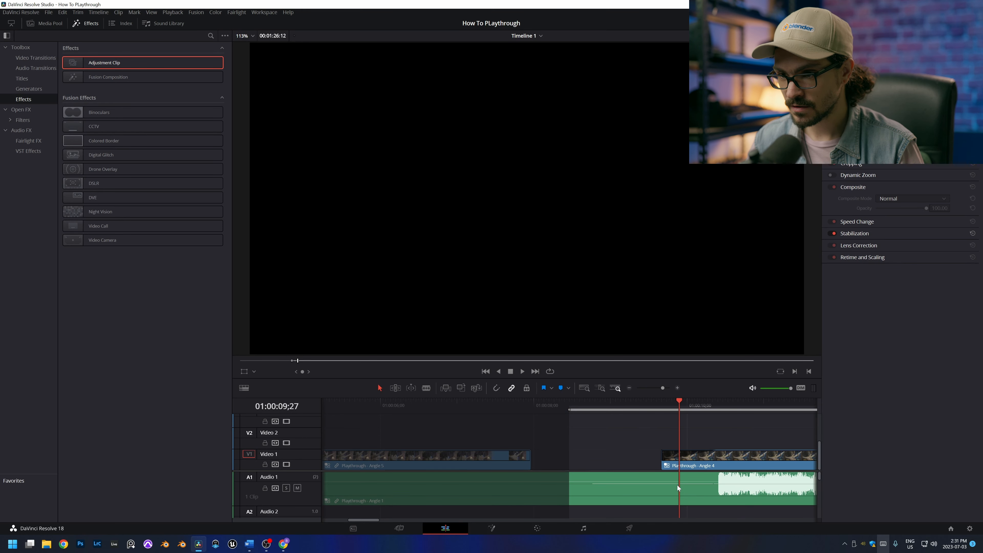
pyautogui.moveTo(663, 404); pyautogui.dragTo(654, 404)
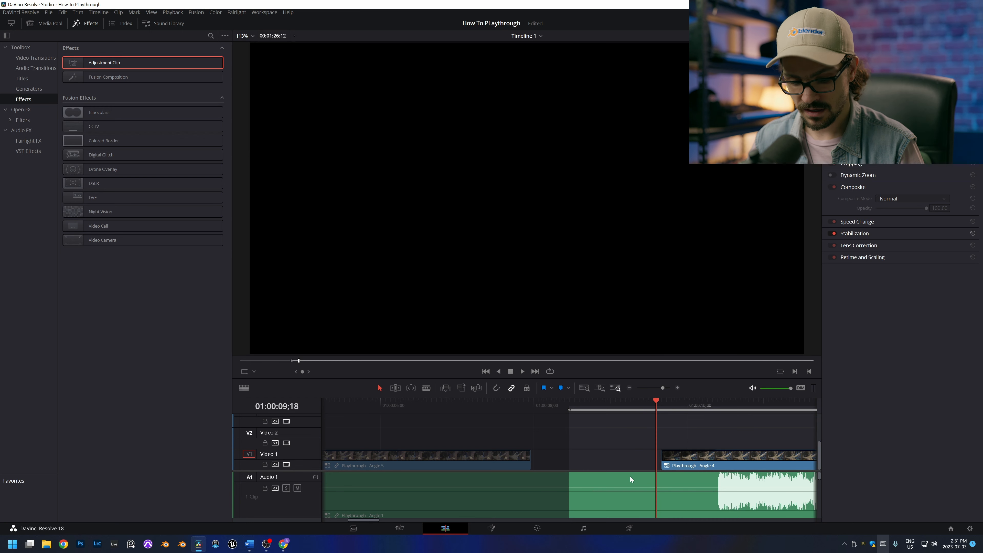
pyautogui.press('i')
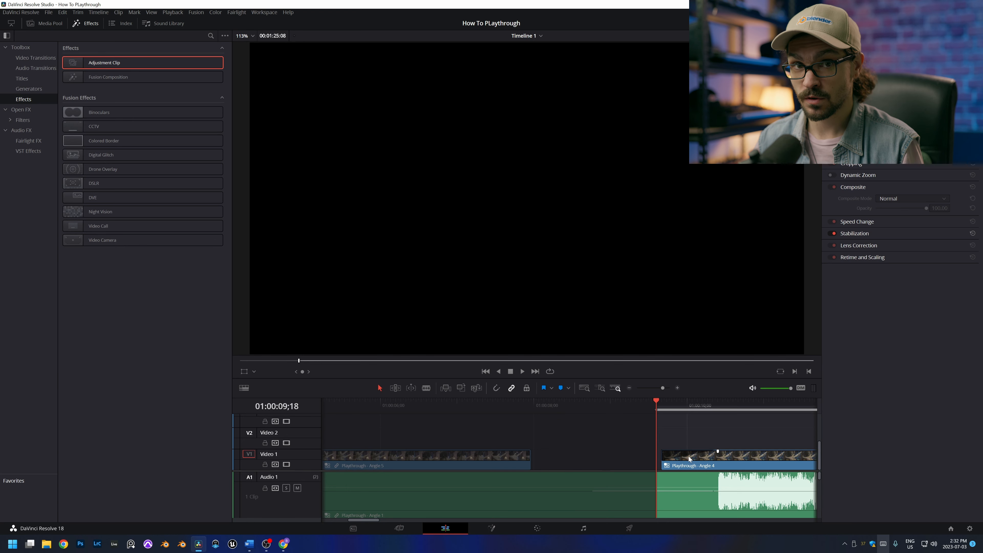
# Set the timeline's out point at 01:01:33;12, at the end of the last Playthrough - Angle 6 clip
pyautogui.scroll(-5, 682, 454)
pyautogui.click(626, 404)
pyautogui.scroll(5, 558, 410)
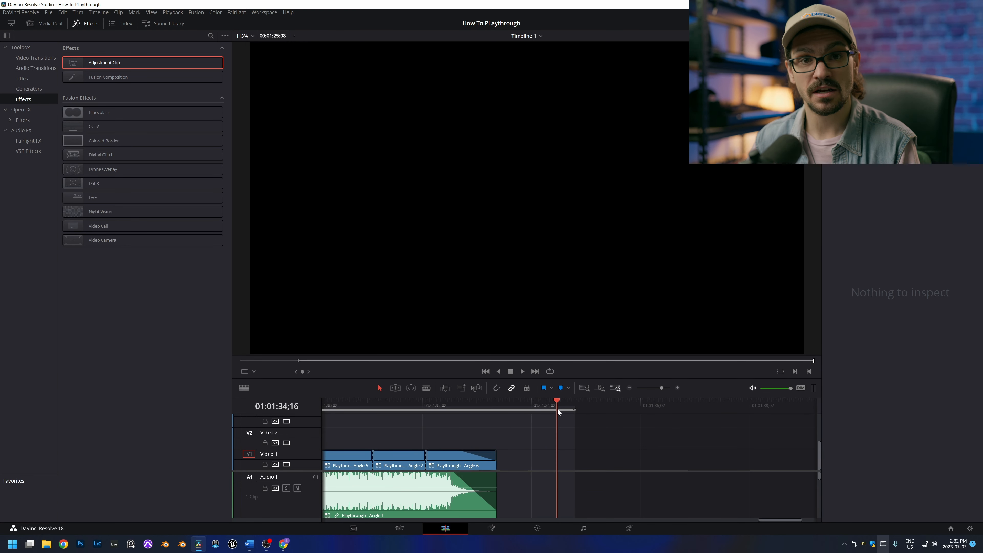
pyautogui.press('o')
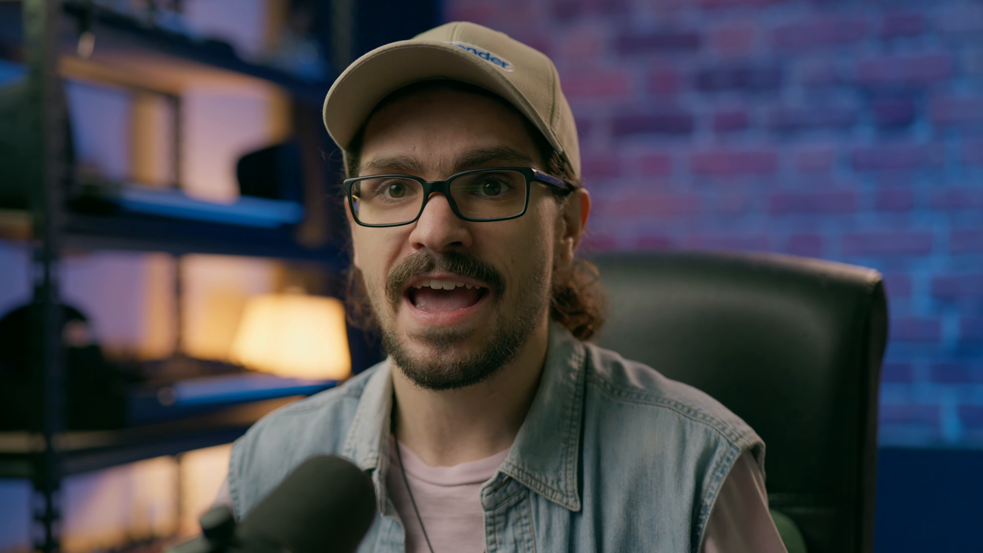
# Set the project's timeline resolution to 3840 x 2160 Ultra HD and save the project settings
pyautogui.click(49, 13)
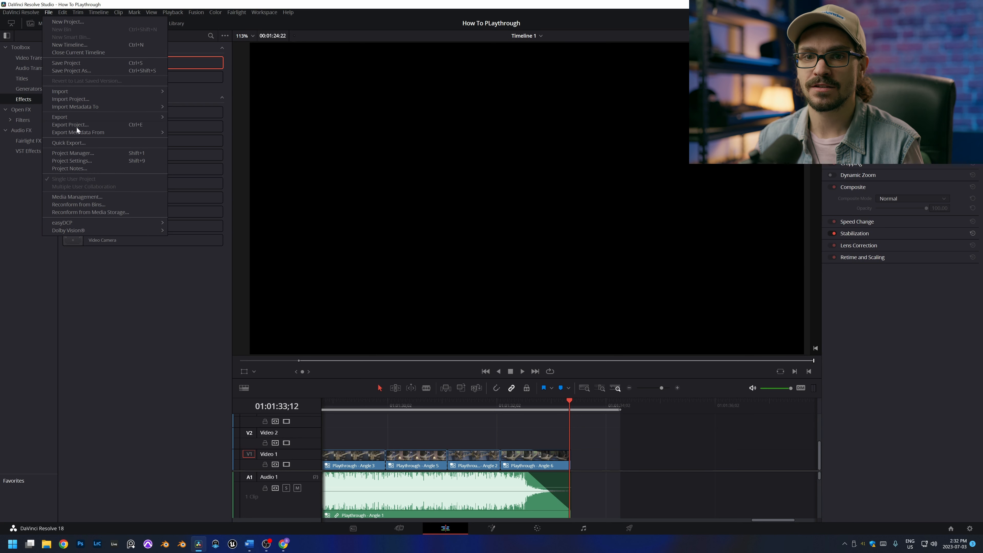
pyautogui.click(81, 160)
pyautogui.click(508, 102)
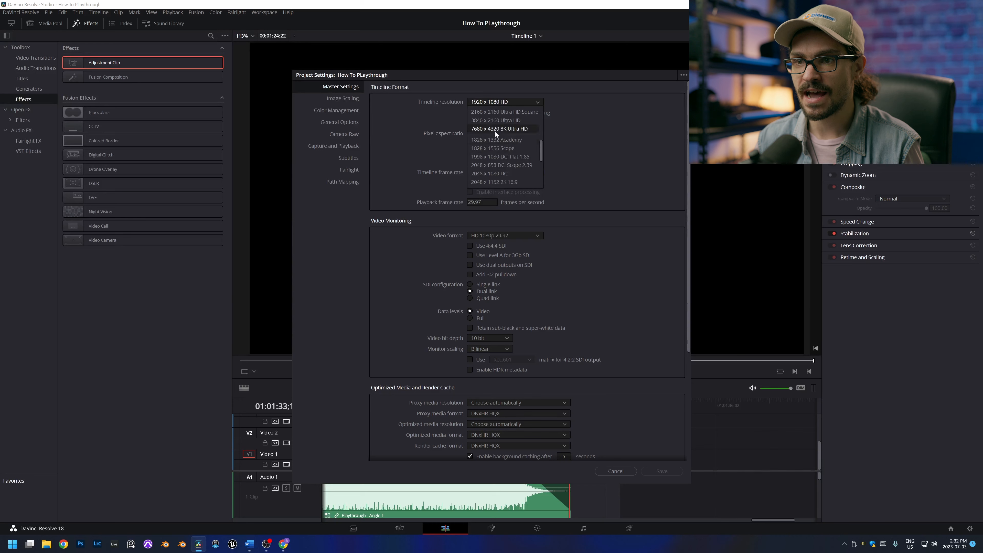
pyautogui.click(495, 121)
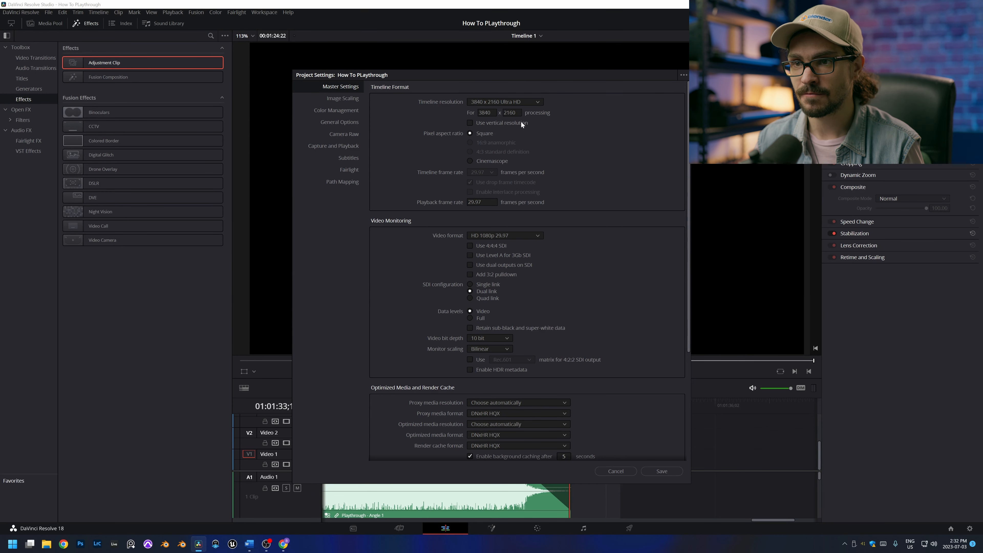
pyautogui.click(662, 471)
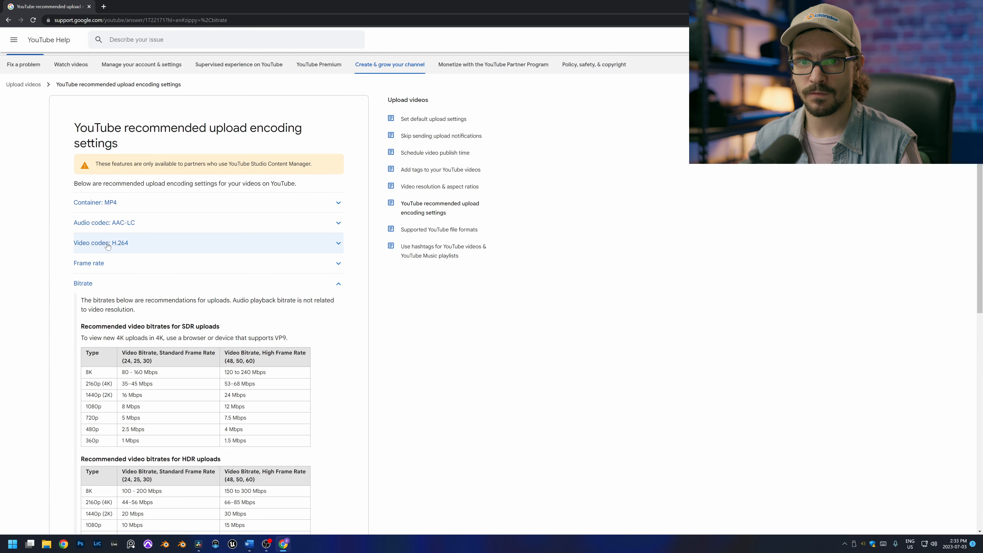
# Switch back to DaVinci Resolve, set the export format to MP4 and name the export file Riff PLaythrough
pyautogui.hotkey('alt', 'Tab')
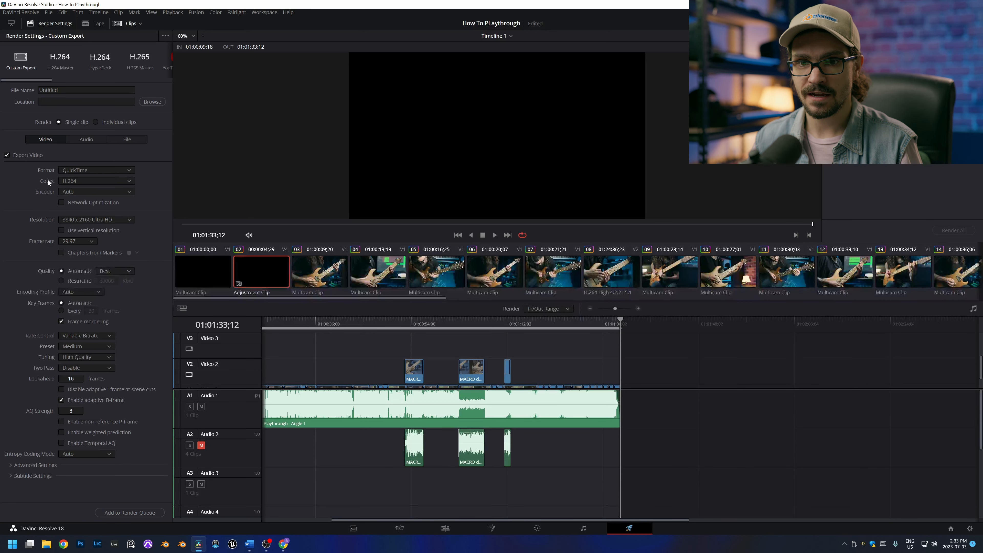
pyautogui.click(102, 172)
pyautogui.click(74, 227)
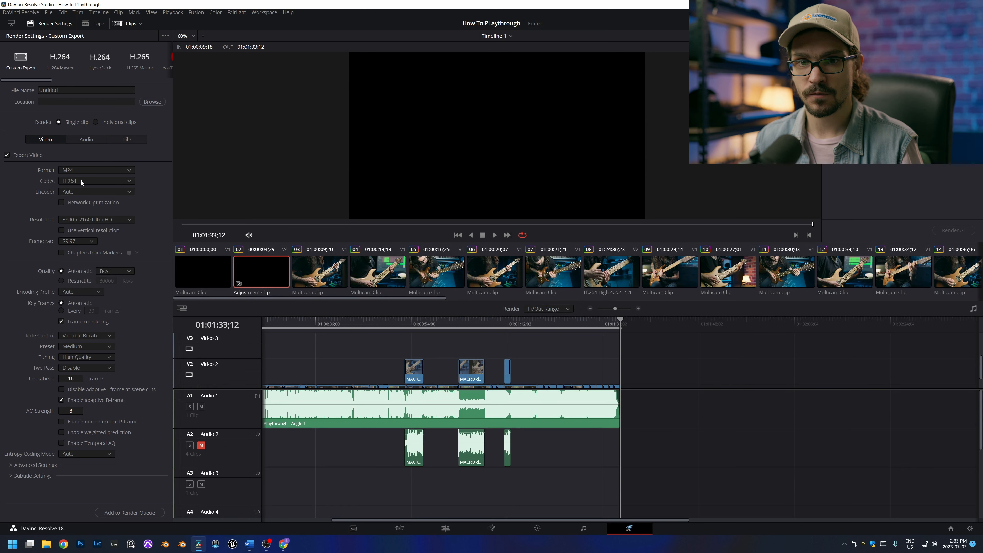
pyautogui.moveTo(59, 90); pyautogui.dragTo(6, 87)
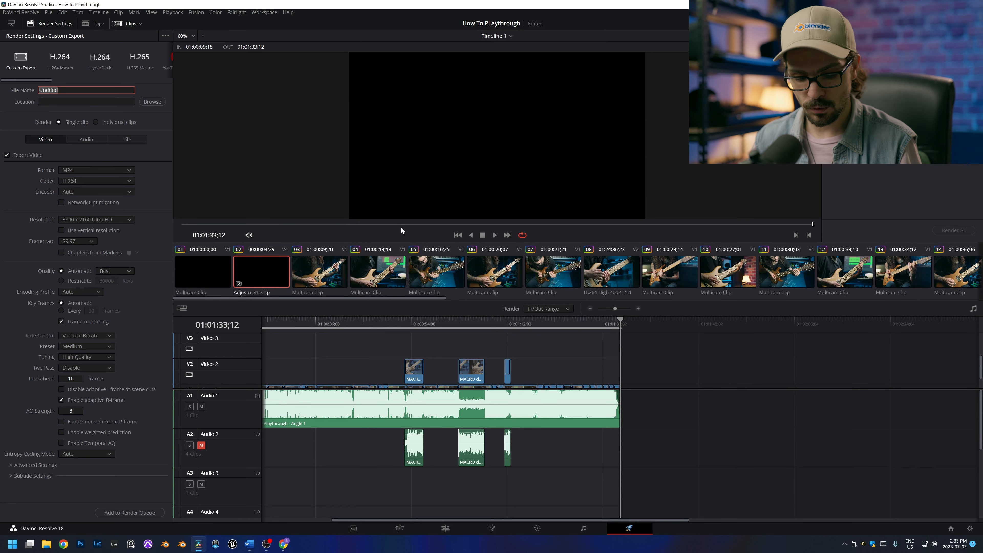
pyautogui.write('Riff PLaythrough')
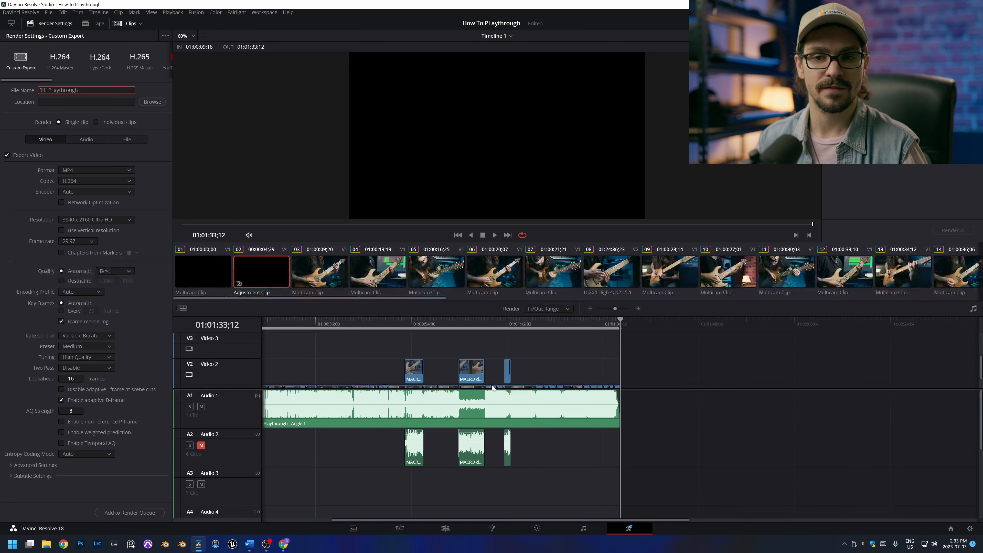
# Change the export's video quality from automatic to a restricted bitrate
pyautogui.click(61, 281)
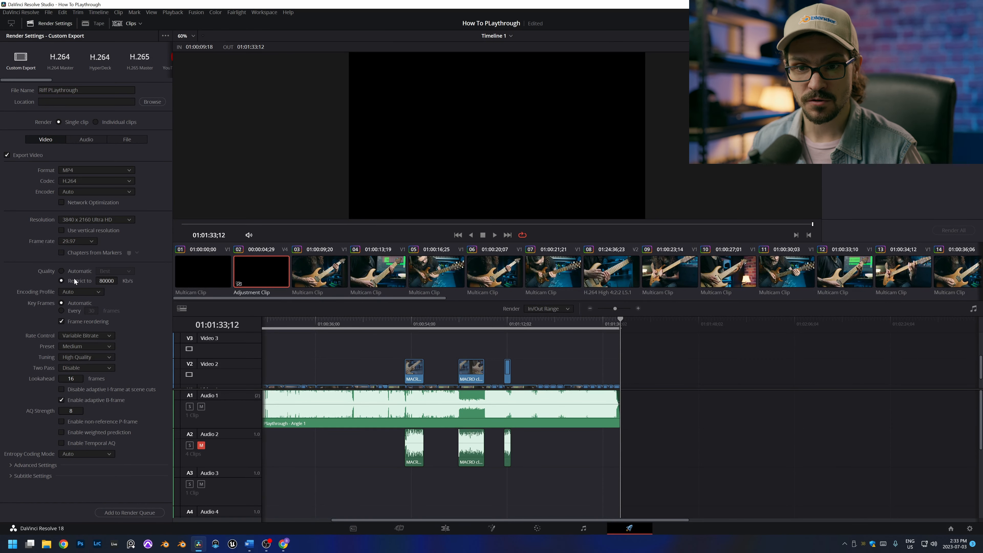